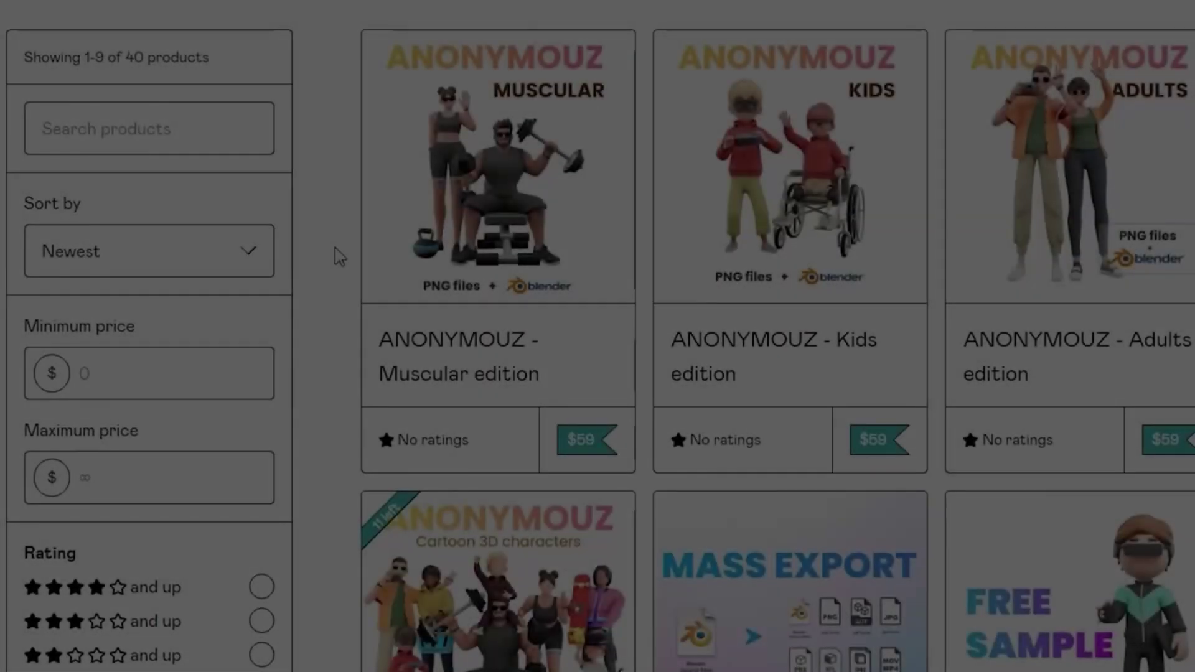
- Look through the 3D product store listings and the studio homepage down to its 3D libraries
{"action": "scroll", "coordinate": [333, 254], "scroll_direction": "down", "scroll_amount": 3}
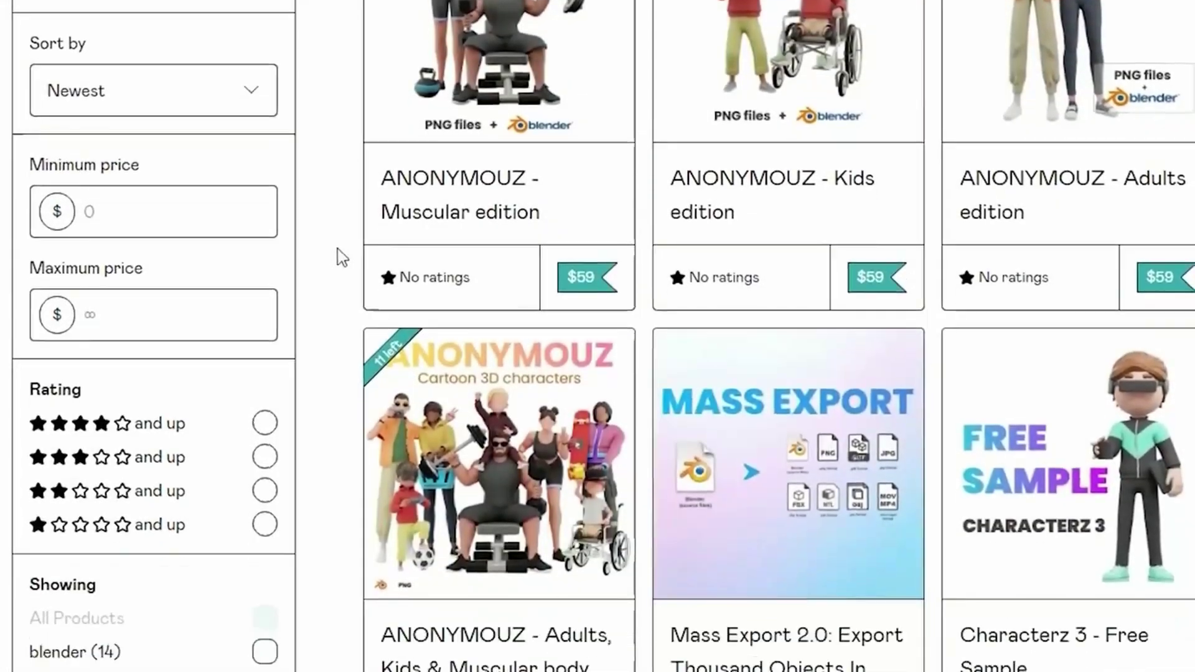
{"action": "scroll", "coordinate": [336, 257], "scroll_direction": "down", "scroll_amount": 4}
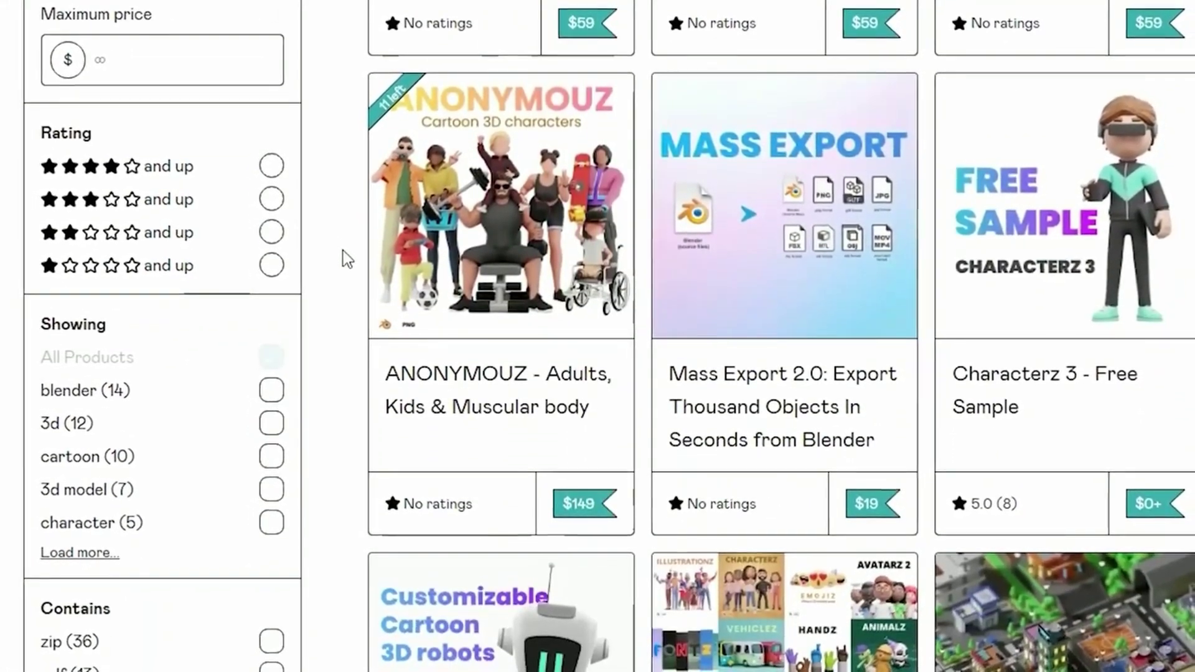
{"action": "scroll", "coordinate": [344, 251], "scroll_direction": "down", "scroll_amount": 5}
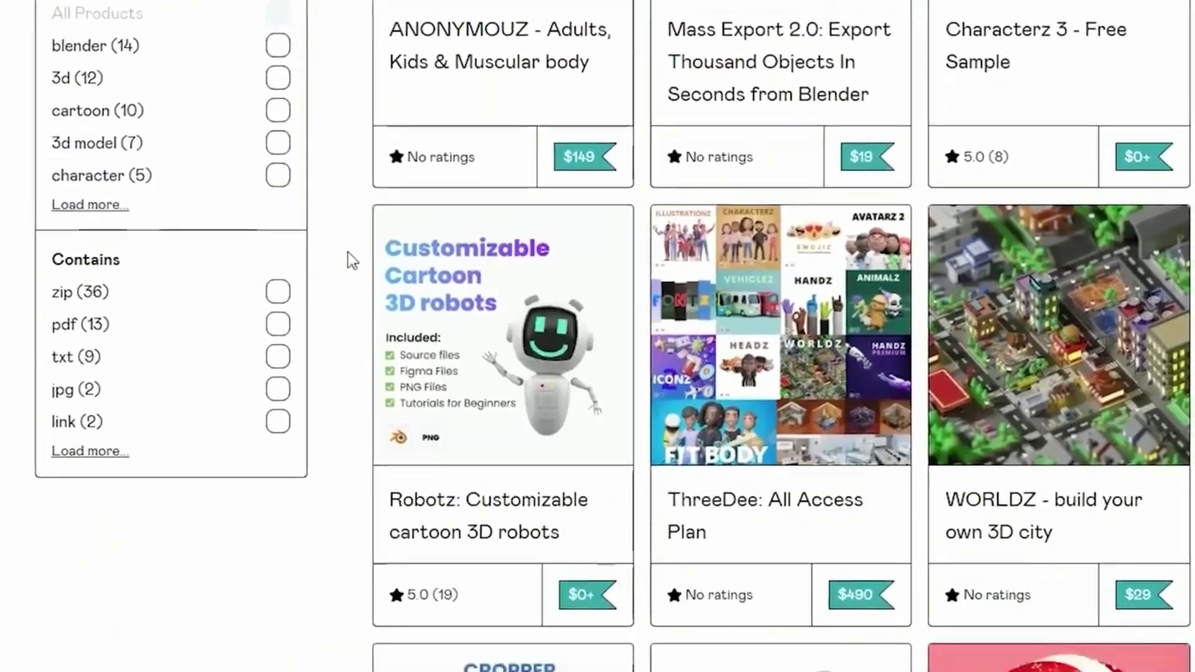
{"action": "scroll", "coordinate": [348, 255], "scroll_direction": "down", "scroll_amount": 4}
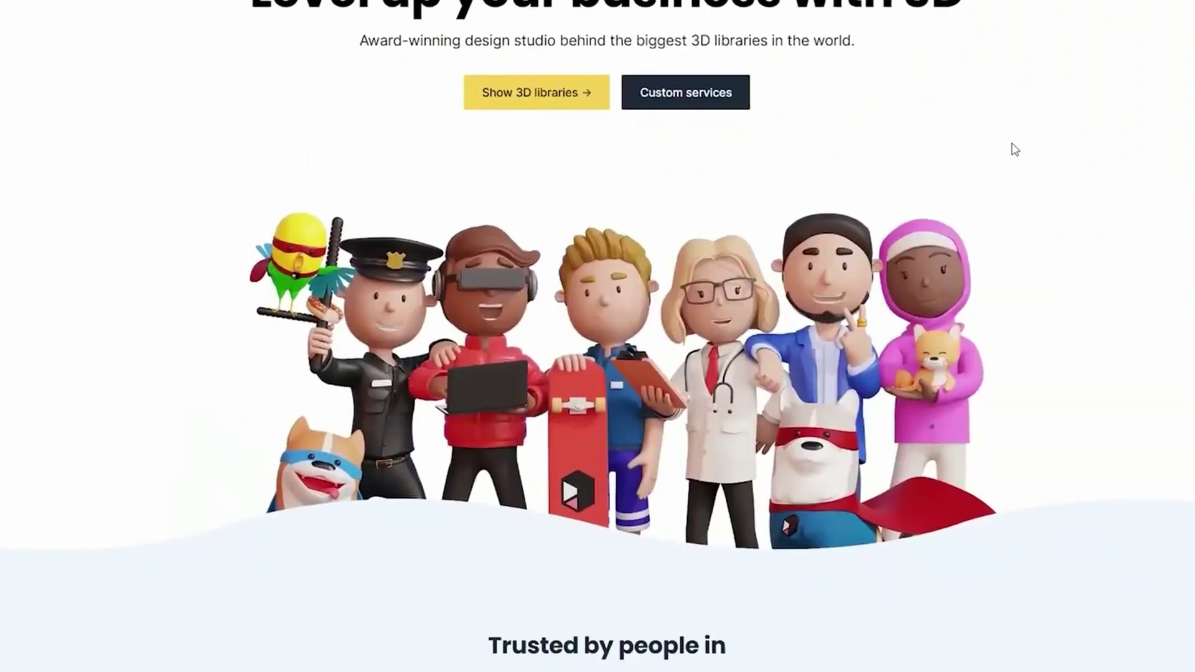
{"action": "scroll", "coordinate": [1015, 149], "scroll_direction": "down", "scroll_amount": 1}
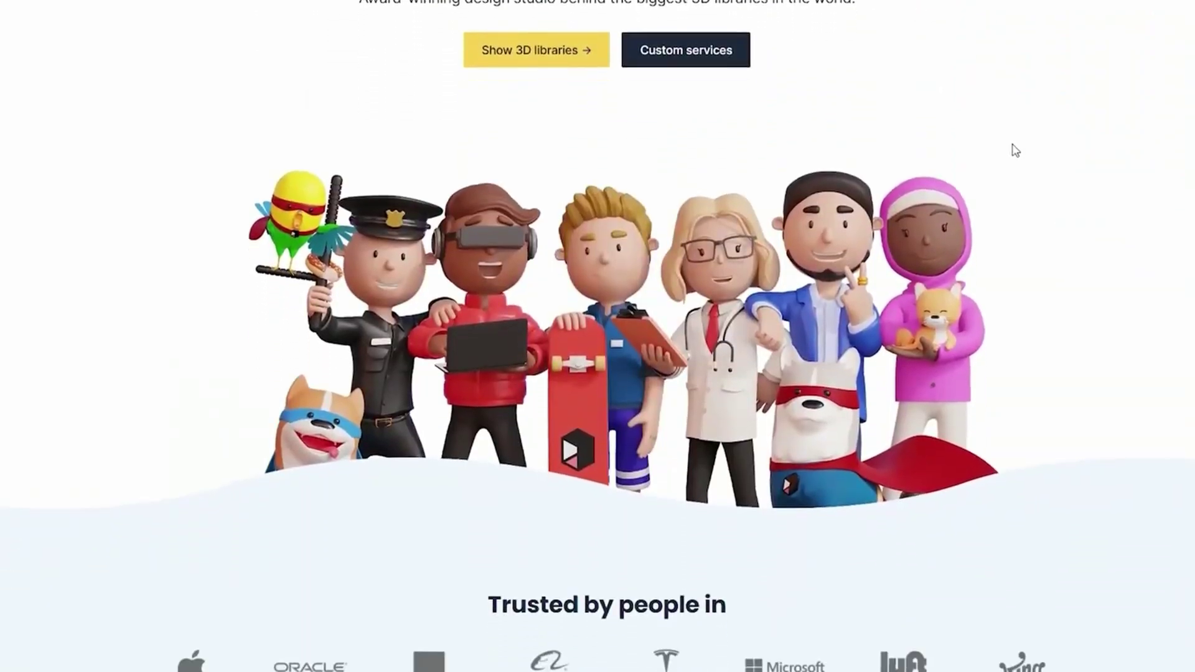
{"action": "scroll", "coordinate": [1016, 151], "scroll_direction": "down", "scroll_amount": 5}
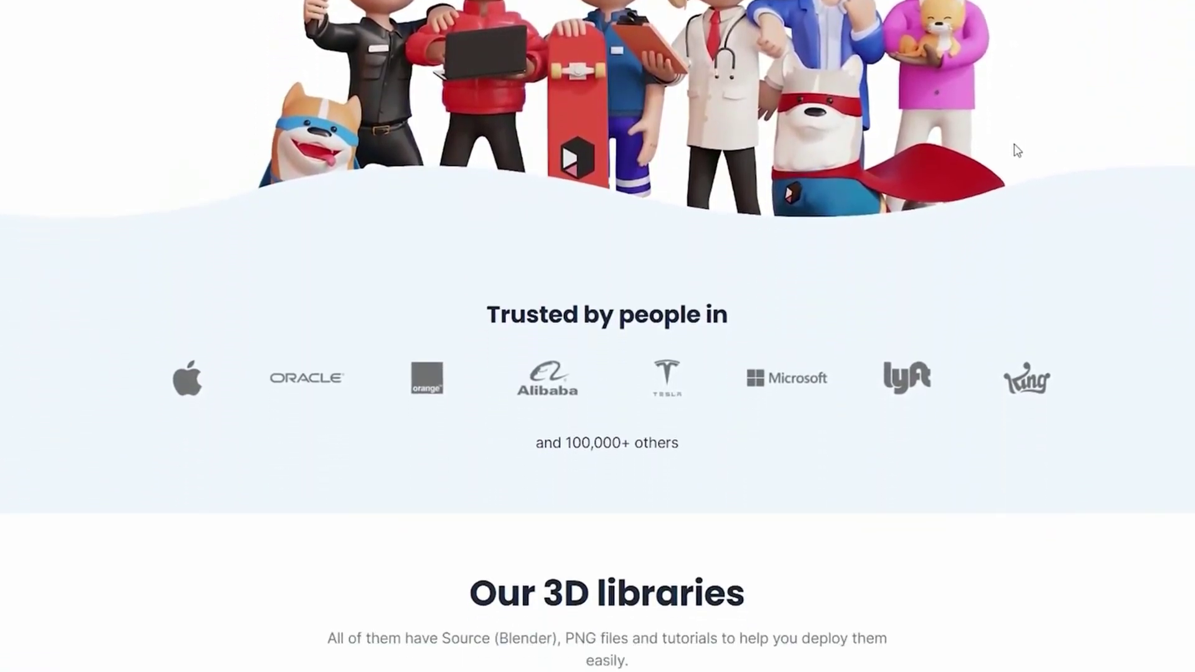
{"action": "scroll", "coordinate": [1017, 151], "scroll_direction": "down", "scroll_amount": 7}
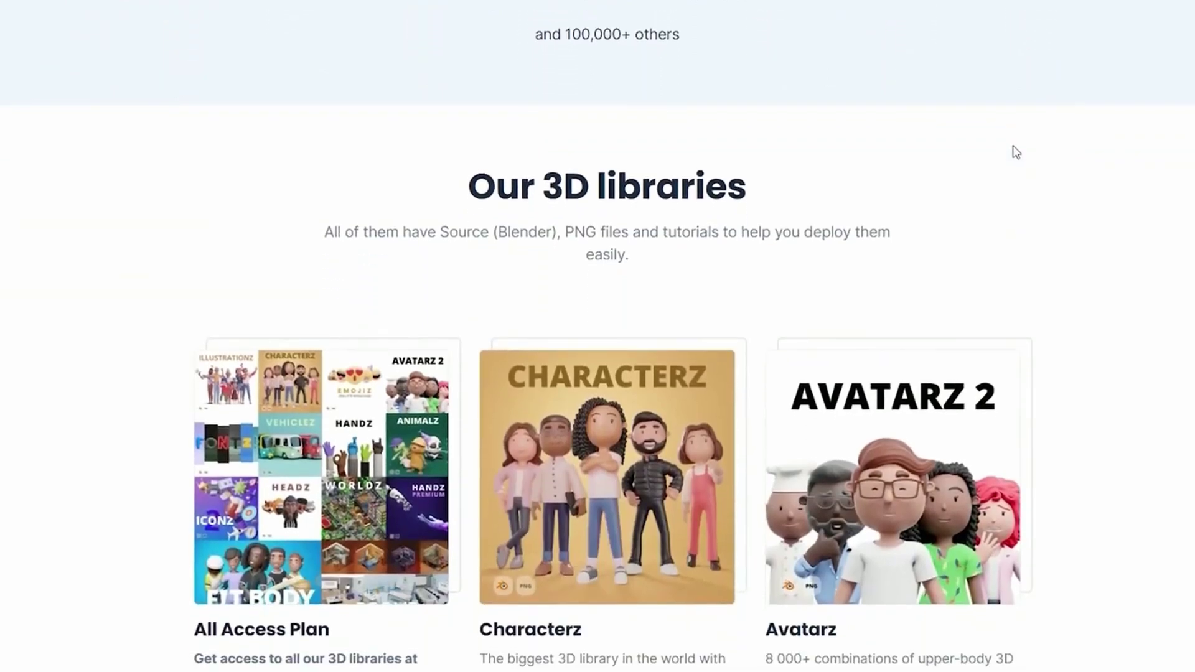
{"action": "scroll", "coordinate": [1017, 153], "scroll_direction": "down", "scroll_amount": 2}
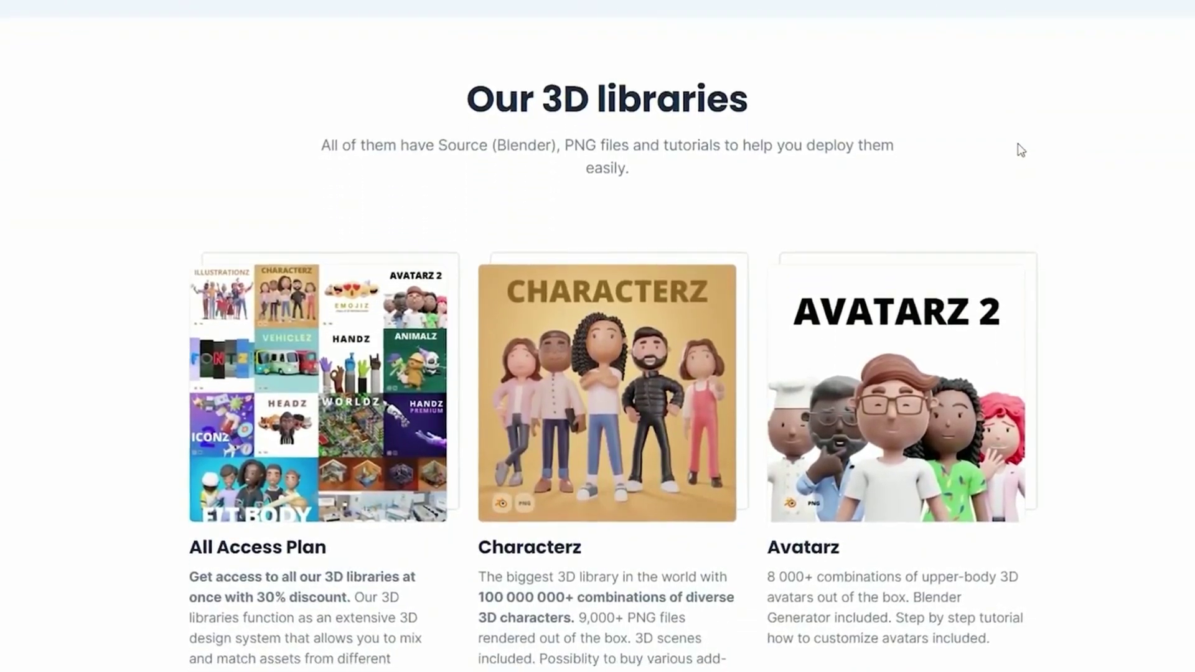
{"action": "scroll", "coordinate": [1021, 150], "scroll_direction": "down", "scroll_amount": 7}
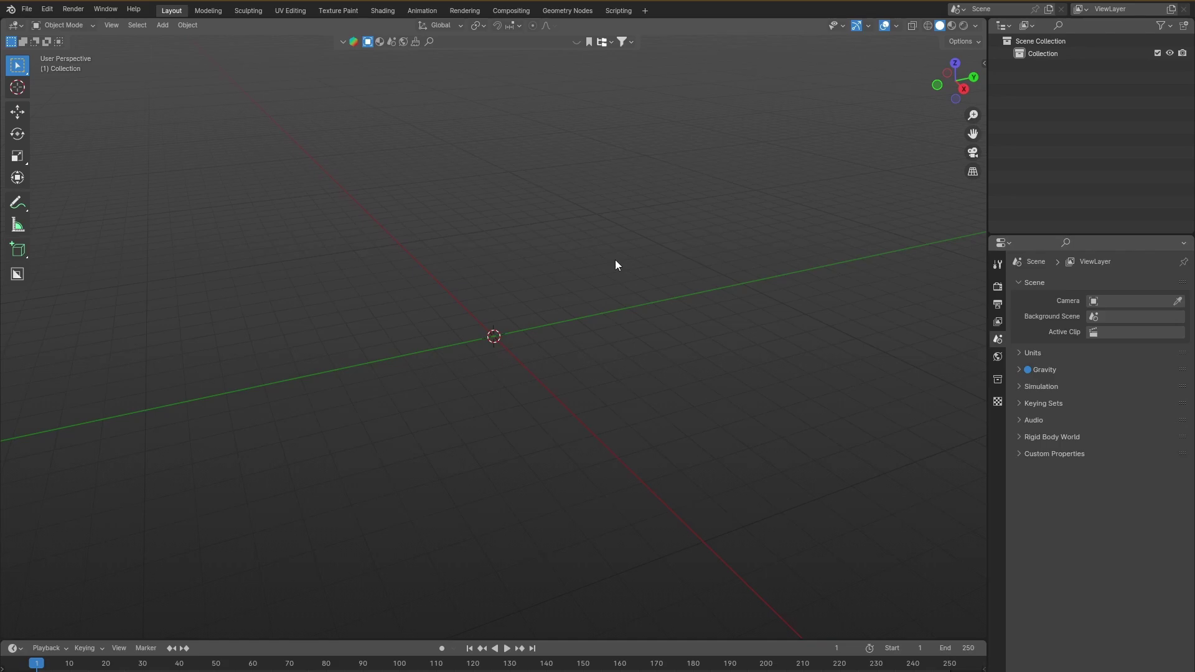
{"action": "key", "text": "shift+a"}
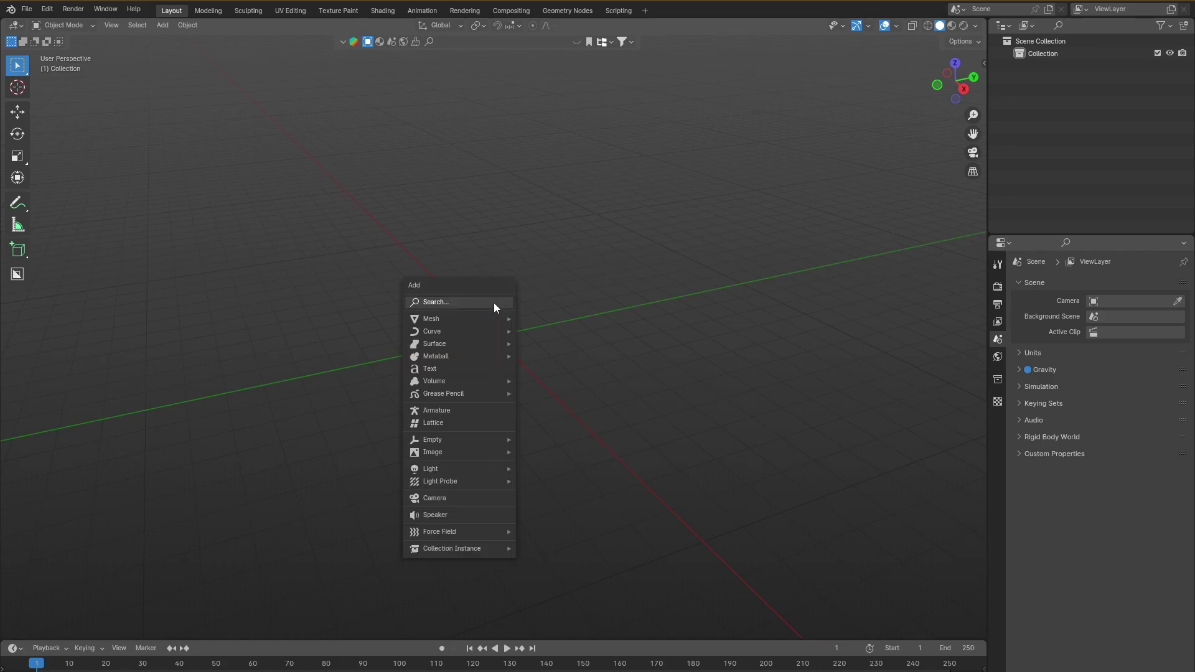
{"action": "mouse_move", "coordinate": [451, 471]}
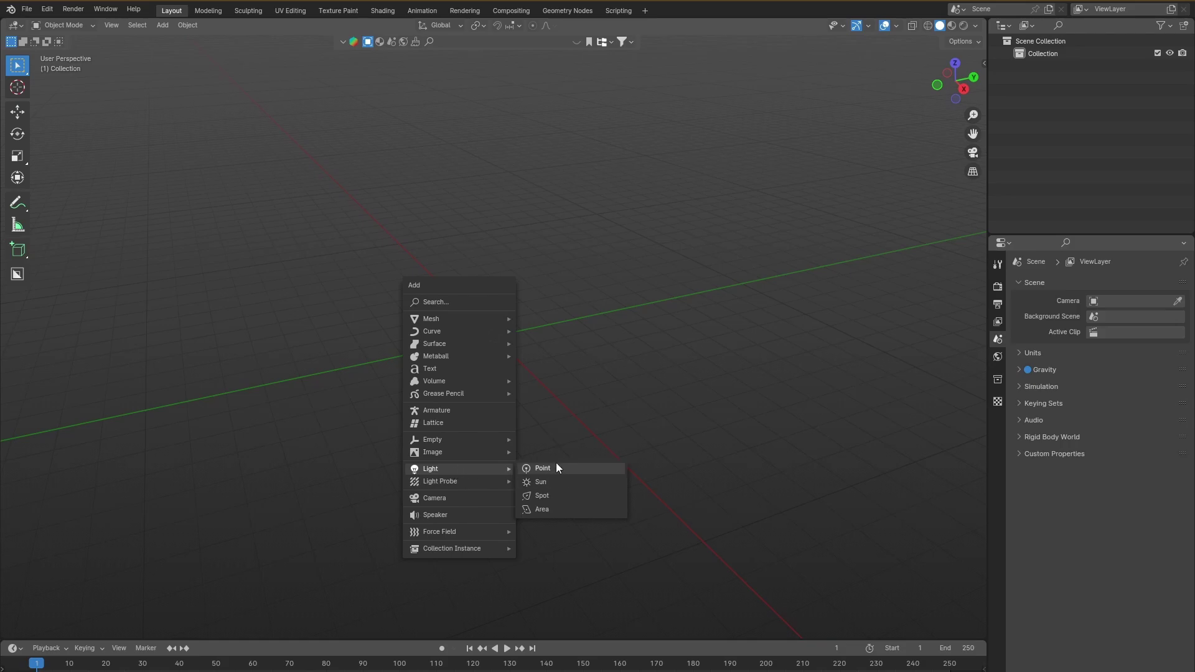
{"action": "middle_click_drag", "start_coordinate": [715, 286], "coordinate": [745, 289]}
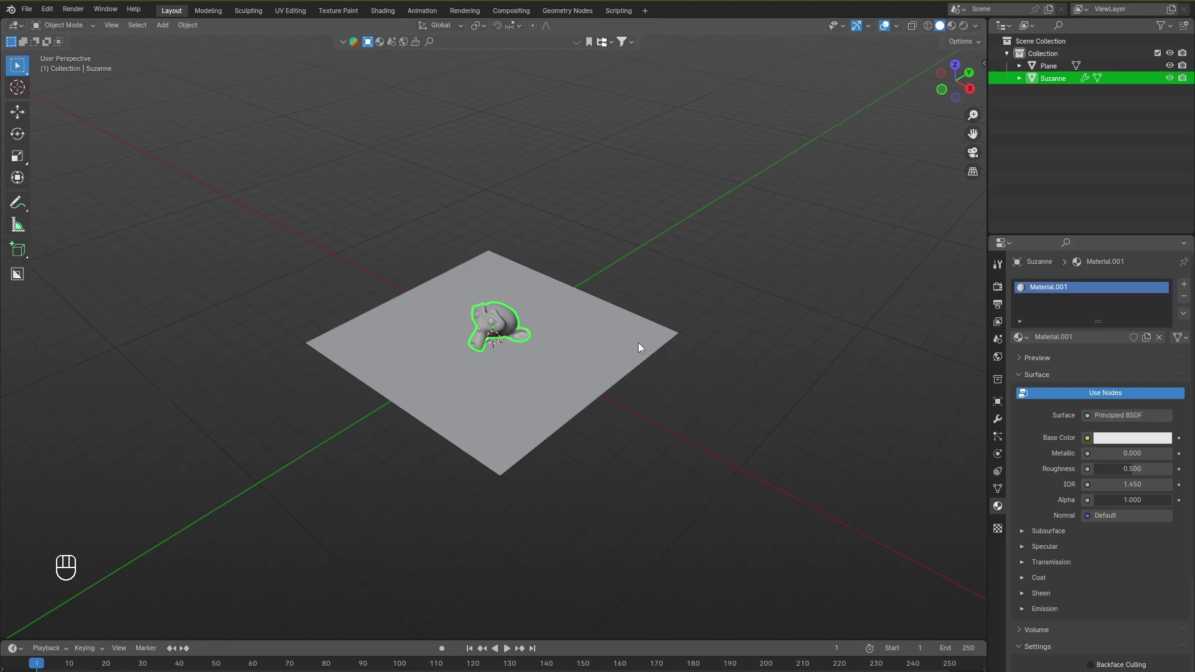
- Switch the viewport to rendered shading with a close view of the monkey head
{"action": "scroll", "coordinate": [622, 338], "scroll_direction": "up", "scroll_amount": 7}
{"action": "middle_click_drag", "start_coordinate": [622, 338], "coordinate": [585, 293]}
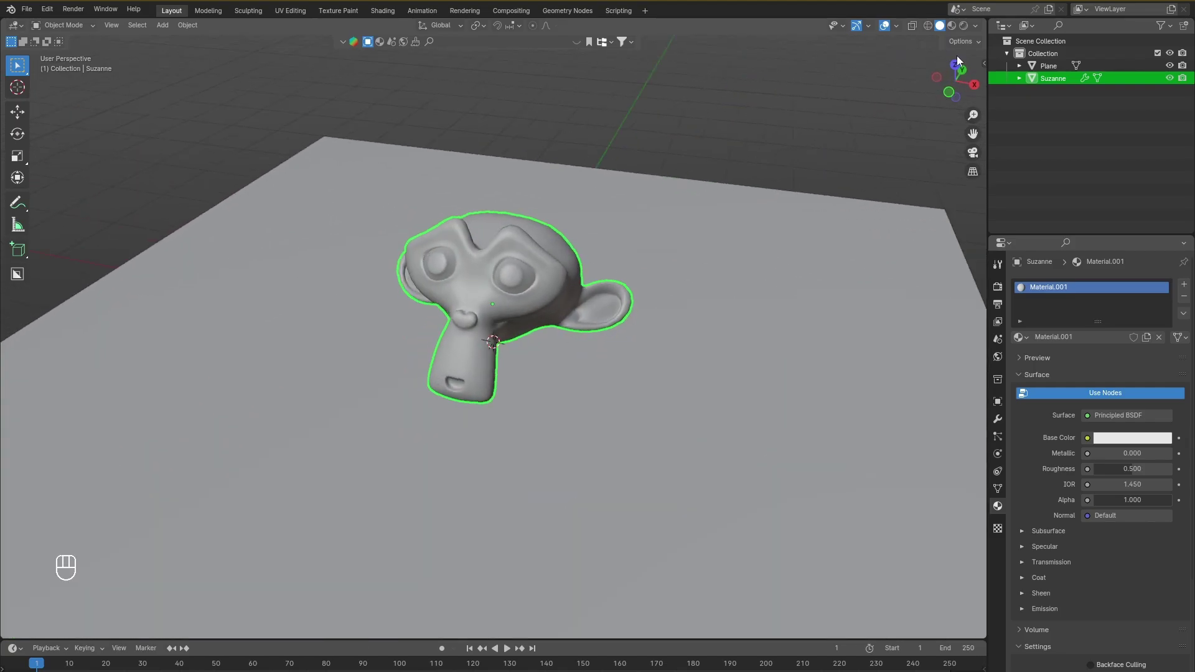
{"action": "left_click", "coordinate": [964, 26]}
{"action": "middle_click_drag", "start_coordinate": [662, 246], "coordinate": [649, 245]}
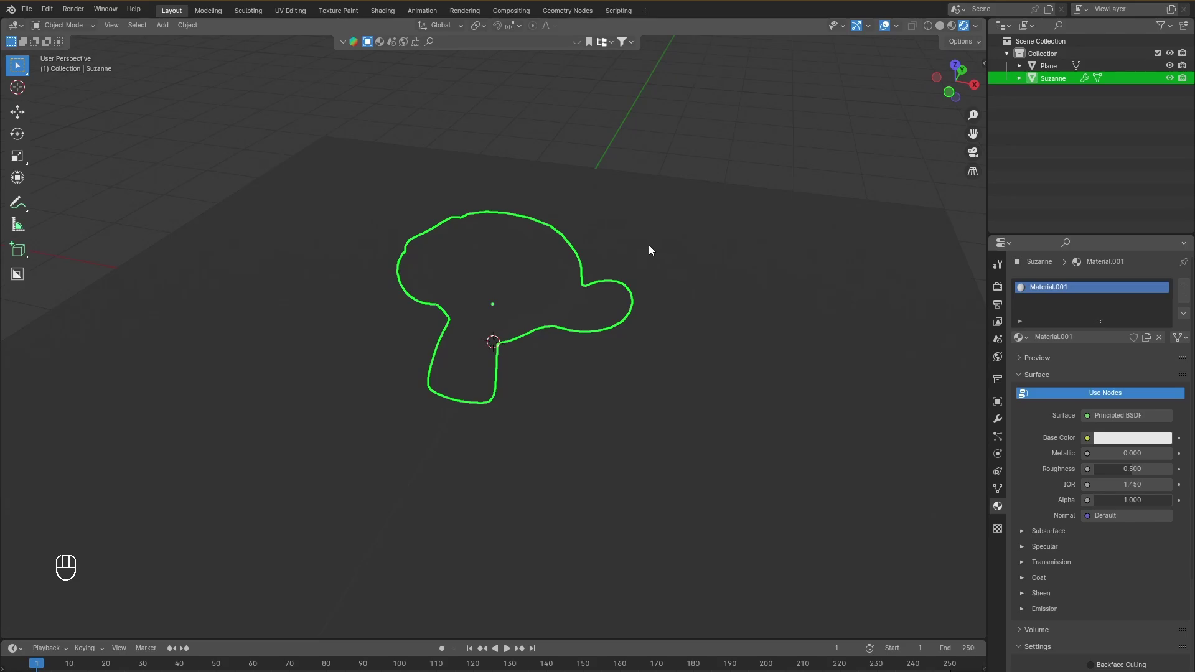
- Add a point light and raise it along the Z axis above the monkey head
{"action": "scroll", "coordinate": [649, 244], "scroll_direction": "down", "scroll_amount": 2}
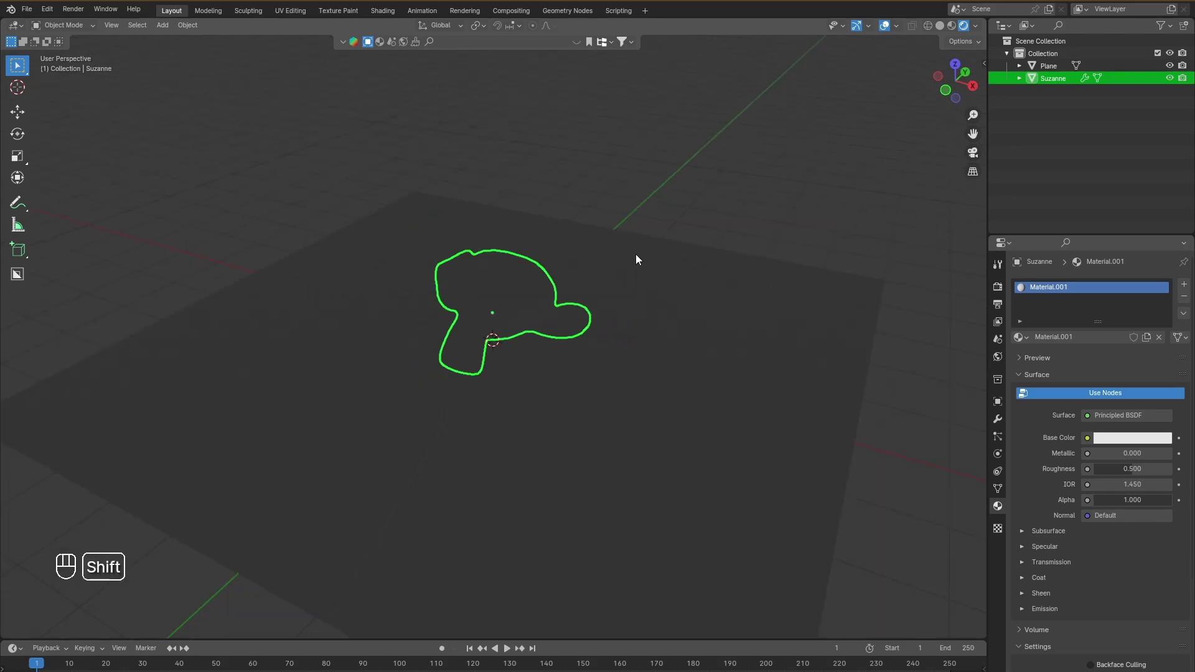
{"action": "key", "text": "shift+a"}
{"action": "mouse_move", "coordinate": [600, 405]}
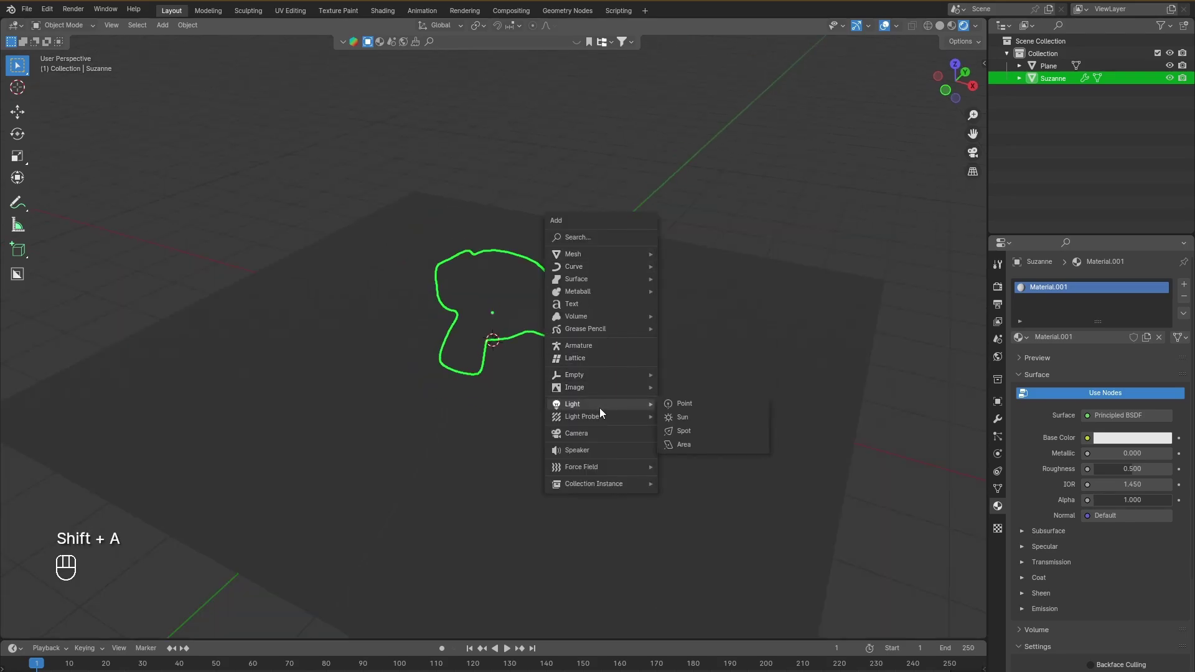
{"action": "left_click", "coordinate": [685, 403]}
{"action": "key", "text": "g"}
{"action": "key", "text": "z"}
{"action": "left_click", "coordinate": [530, 139]}
- Shift the point light about 1.12 m horizontally toward the front of the monkey head, keeping its height locked
{"action": "key", "text": "g"}
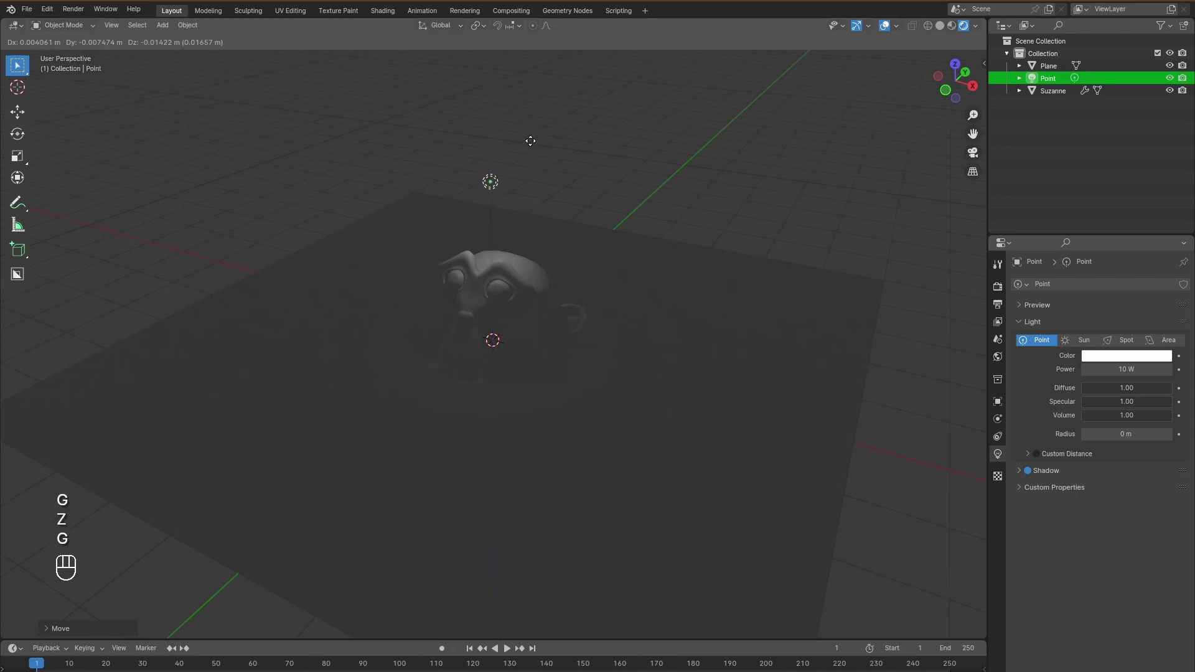
{"action": "key", "text": "shift+z"}
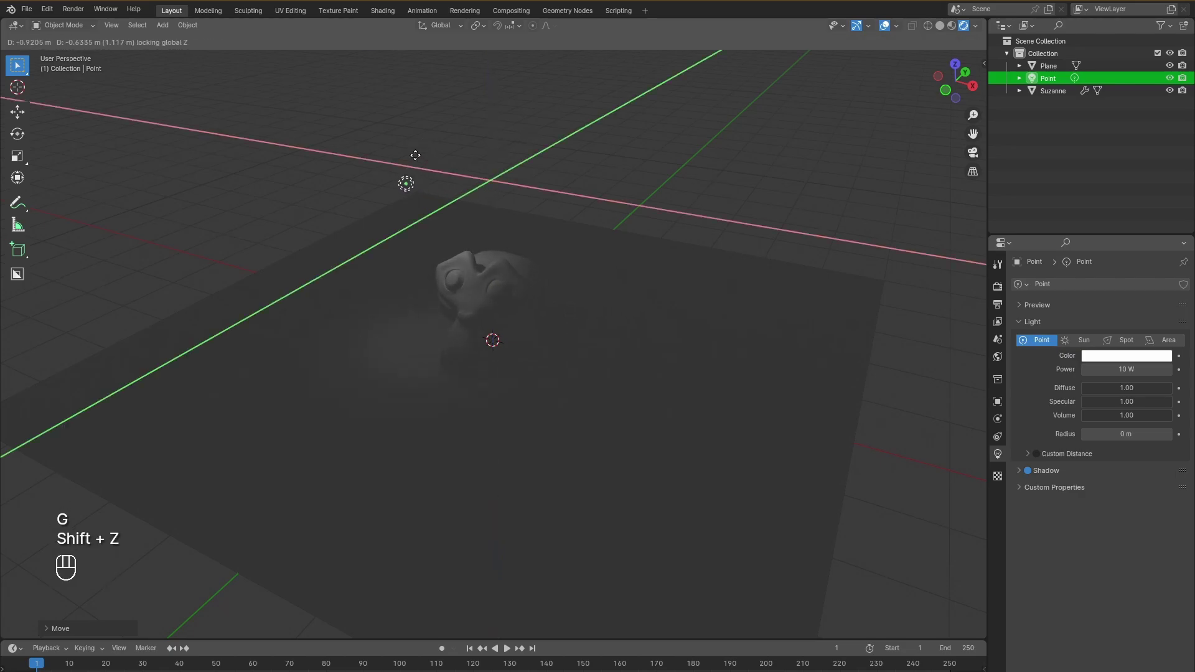
{"action": "left_click", "coordinate": [414, 157]}
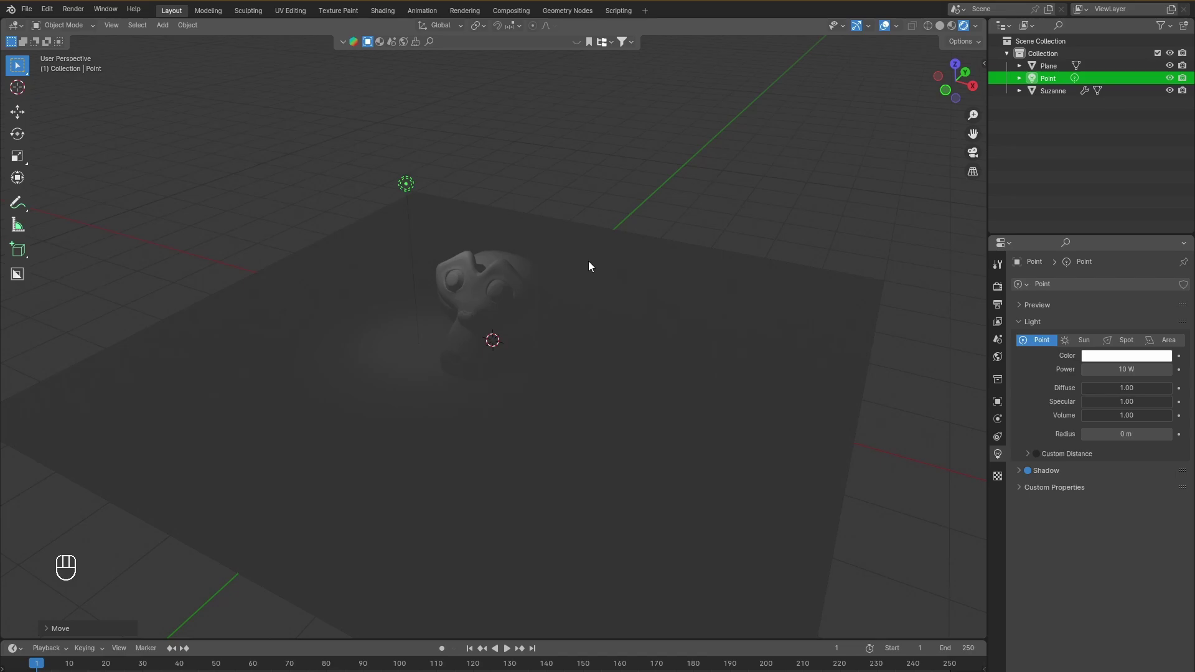
- Move the point light horizontally about 2.65 m behind the monkey head and about 2.55 m back to the front
{"action": "middle_click_drag", "start_coordinate": [559, 255], "coordinate": [557, 263]}
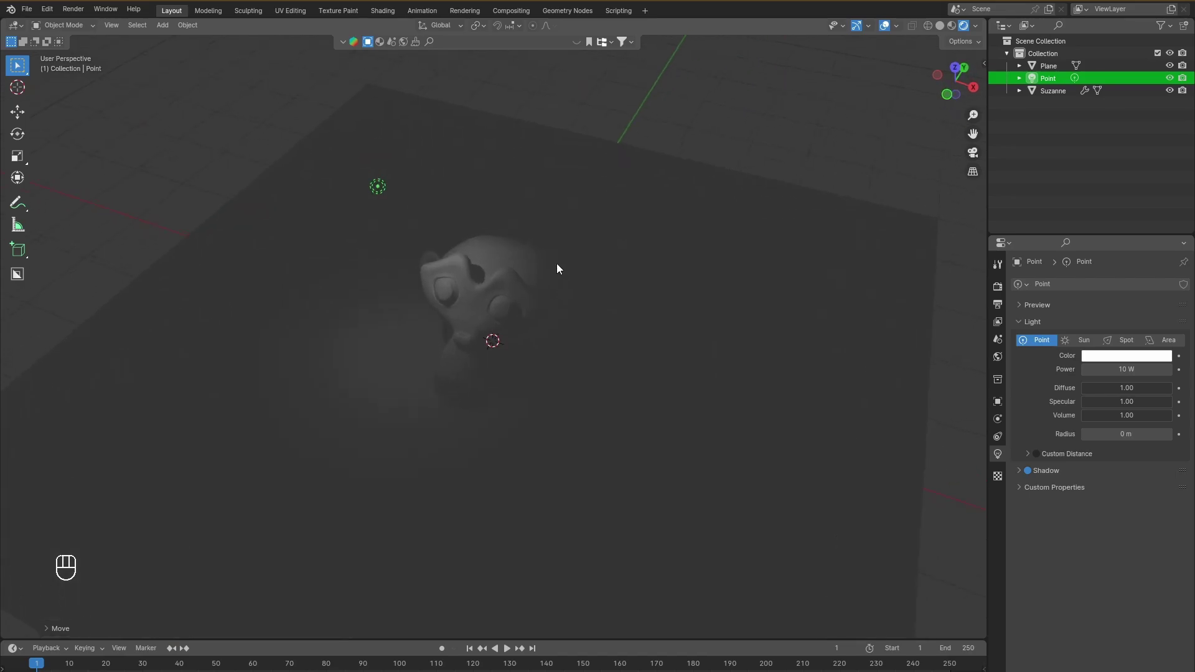
{"action": "key", "text": "g"}
{"action": "key", "text": "shift+z"}
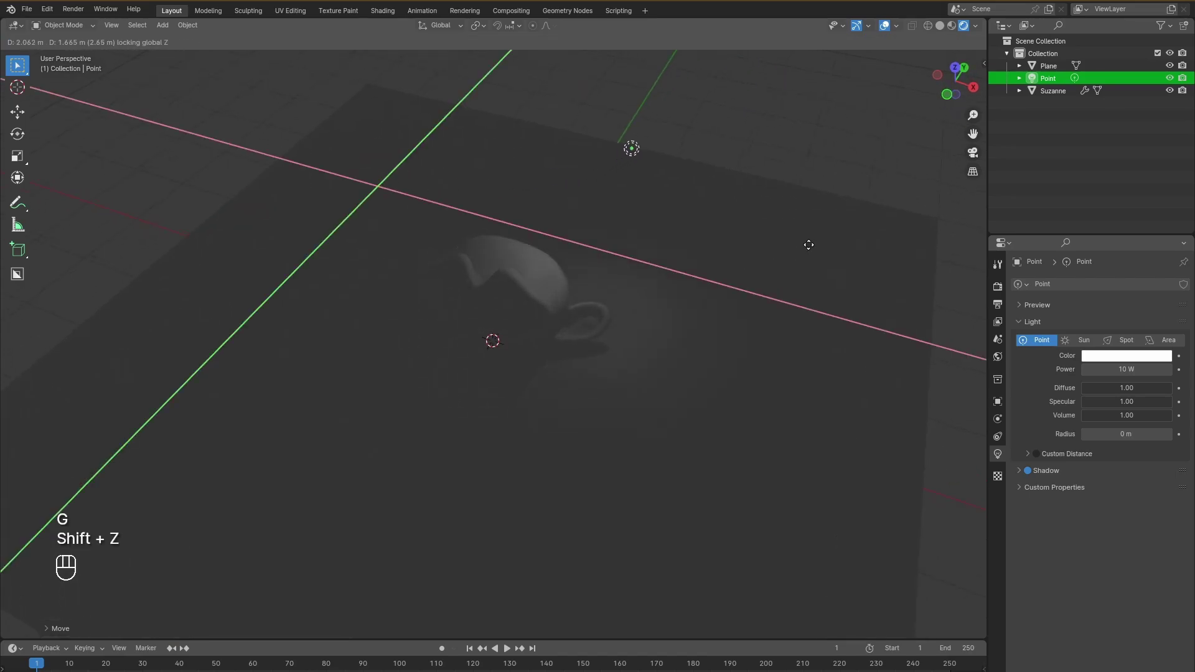
{"action": "left_click", "coordinate": [815, 238]}
{"action": "key", "text": "g"}
{"action": "key", "text": "shift+z"}
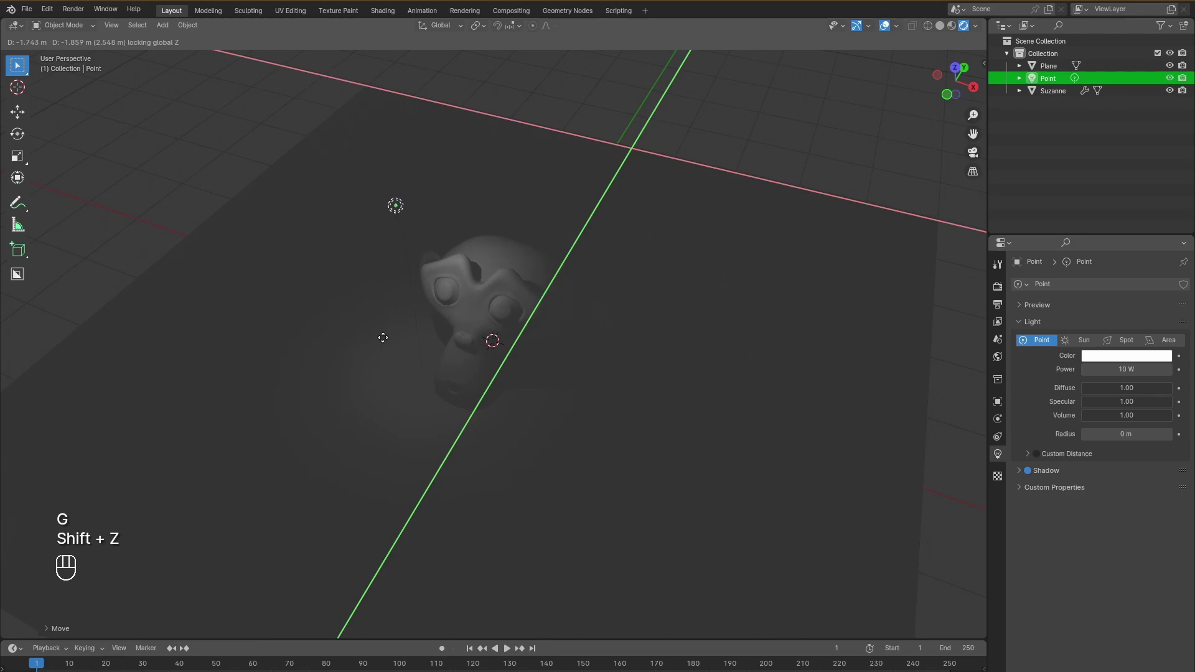
{"action": "left_click", "coordinate": [637, 326]}
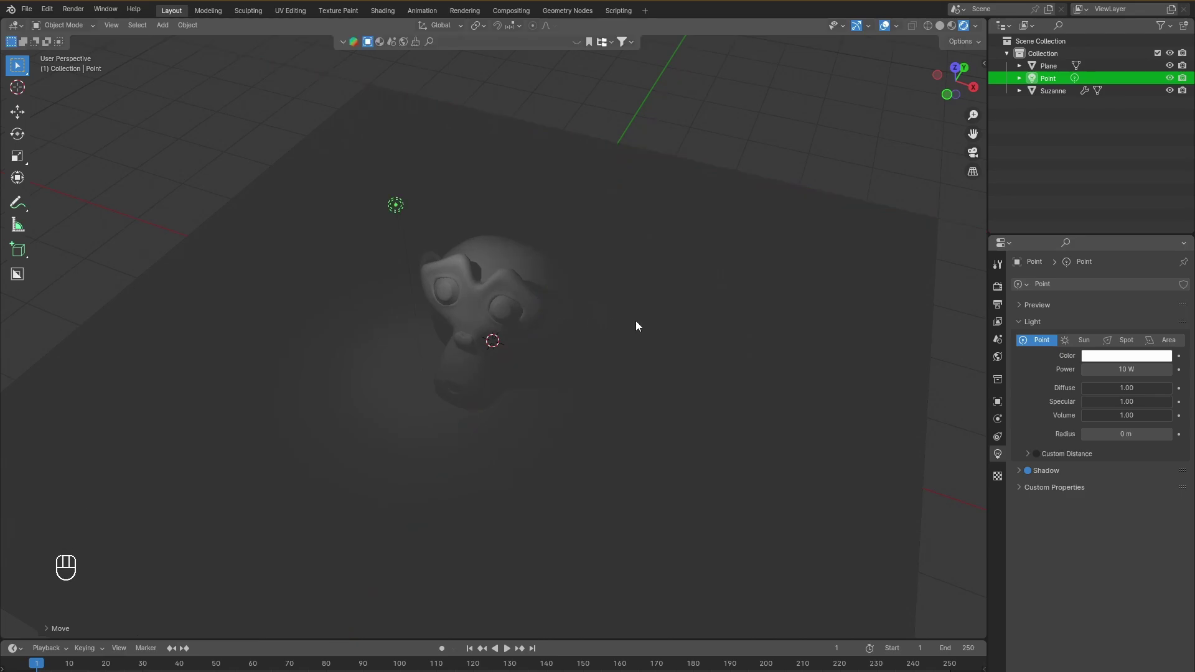
- Add an area light and raise it along the Z axis above the monkey head
{"action": "middle_click_drag", "start_coordinate": [636, 326], "coordinate": [629, 287]}
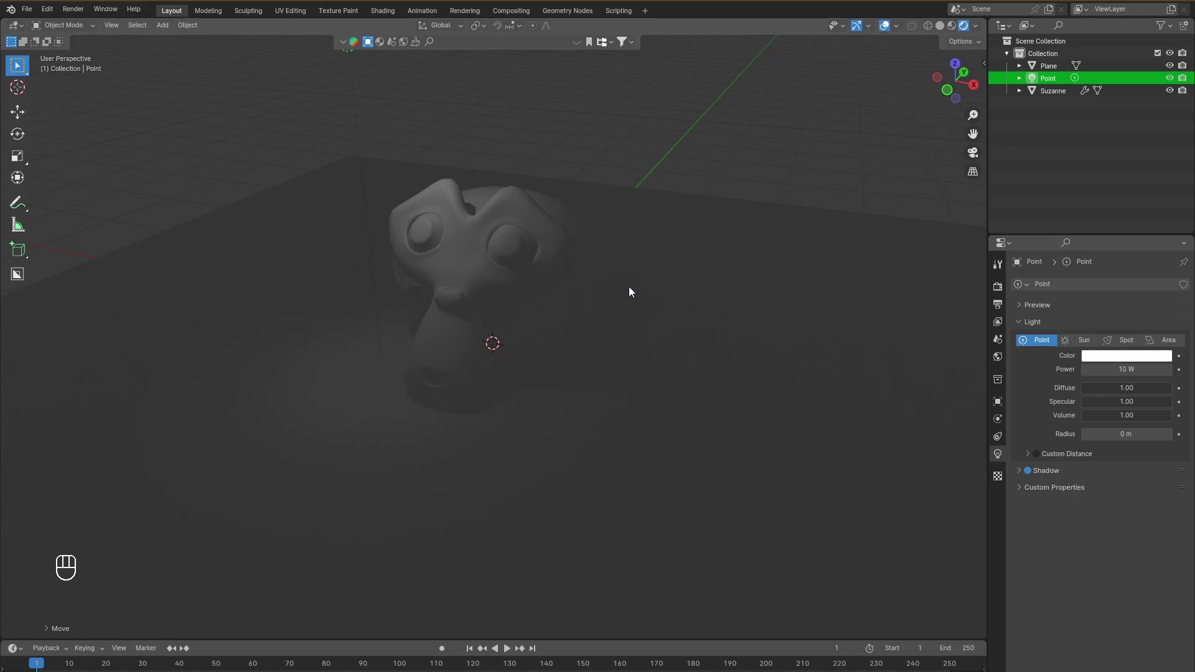
{"action": "middle_click_drag", "start_coordinate": [629, 288], "coordinate": [570, 318]}
{"action": "key", "text": "shift+a"}
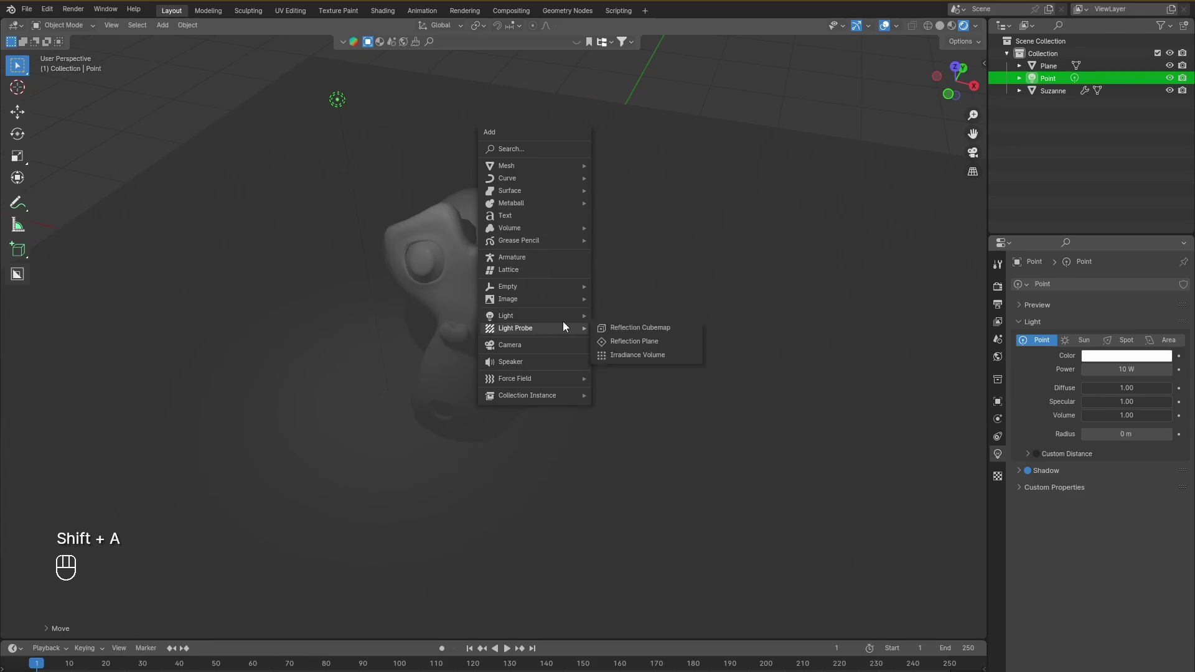
{"action": "mouse_move", "coordinate": [569, 316]}
{"action": "left_click", "coordinate": [651, 355]}
{"action": "key", "text": "g"}
{"action": "key", "text": "z"}
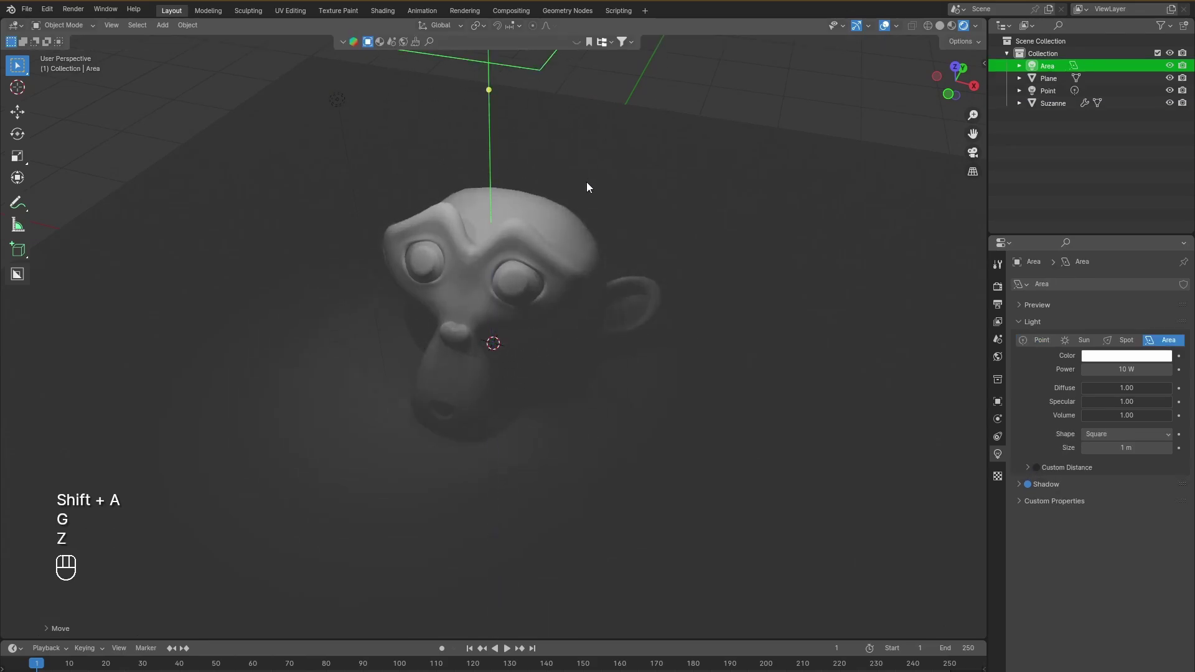
{"action": "left_click", "coordinate": [613, 195]}
- Reposition the area light horizontally with its Z height locked
{"action": "key", "text": "g"}
{"action": "key", "text": "shift+z"}
{"action": "left_click", "coordinate": [753, 288]}
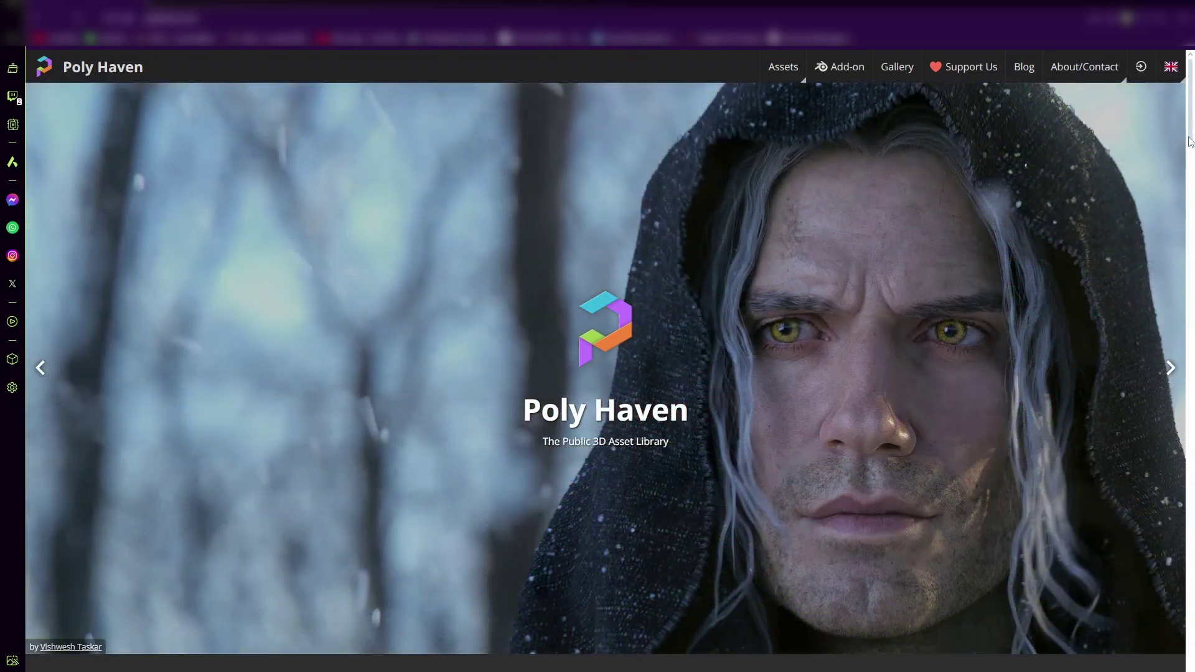
- Switch to the Poly Haven website in the browser and open its HDRIs collection
{"action": "scroll", "coordinate": [1189, 141], "scroll_direction": "down", "scroll_amount": 1}
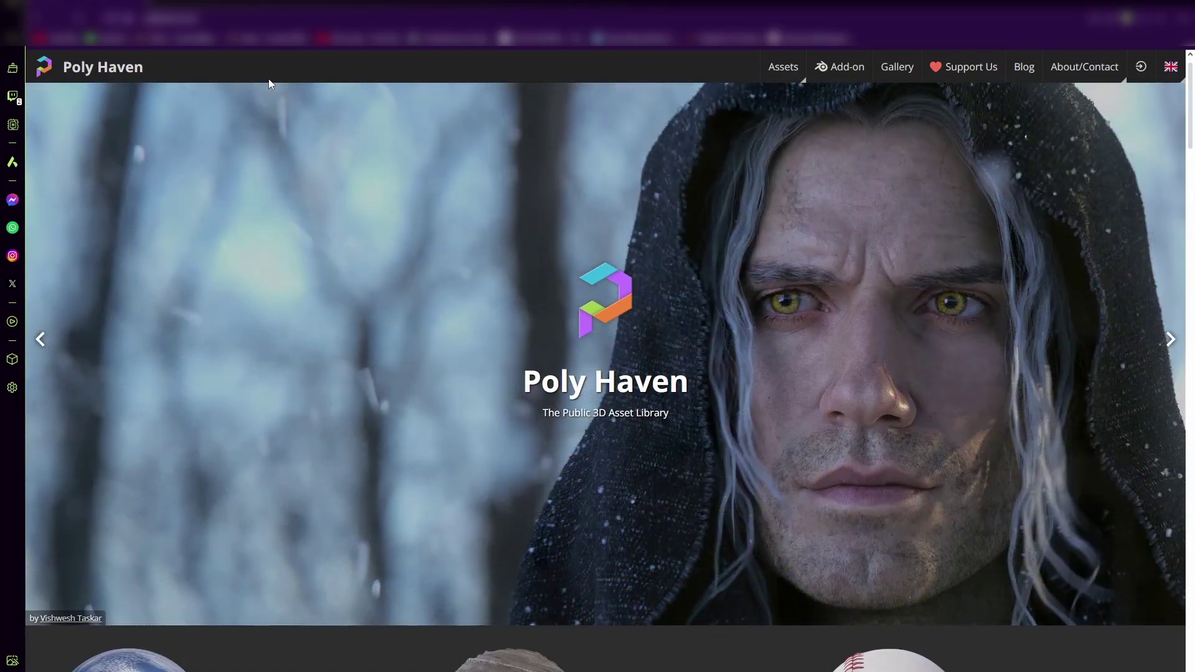
{"action": "scroll", "coordinate": [1183, 114], "scroll_direction": "down", "scroll_amount": 5}
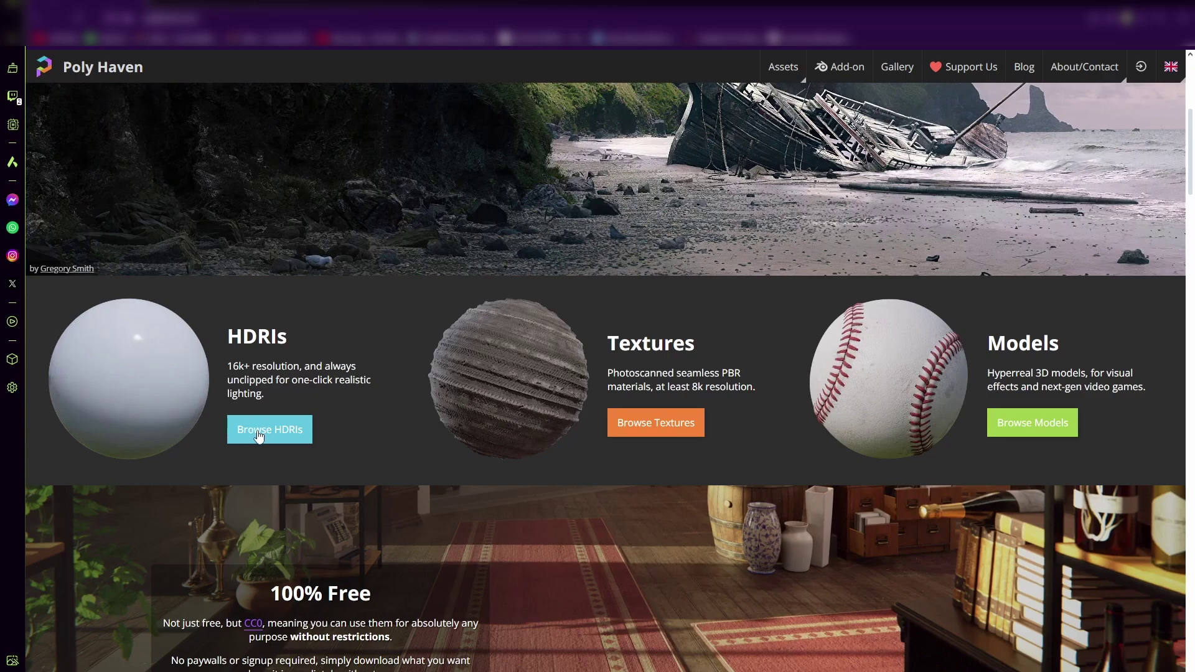
{"action": "left_click", "coordinate": [257, 436]}
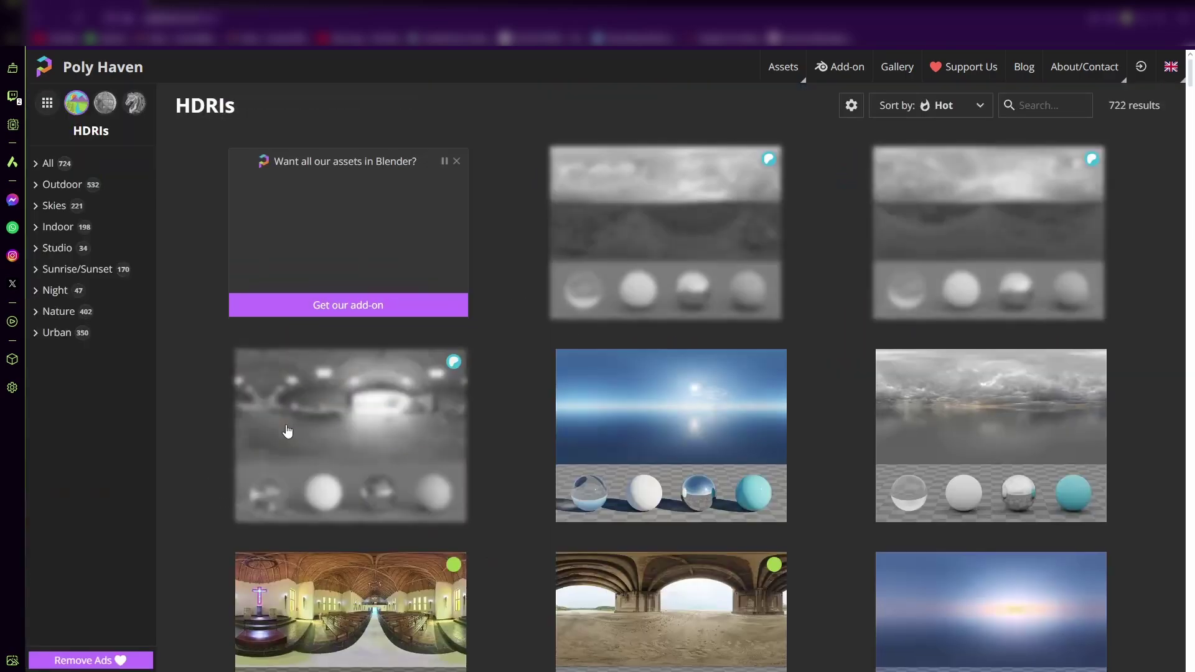
- Open the Autumn Field HDRI from the collection and view its sphere preview and full panorama
{"action": "scroll", "coordinate": [257, 436], "scroll_direction": "down", "scroll_amount": 3}
{"action": "scroll", "coordinate": [668, 384], "scroll_direction": "down", "scroll_amount": 5}
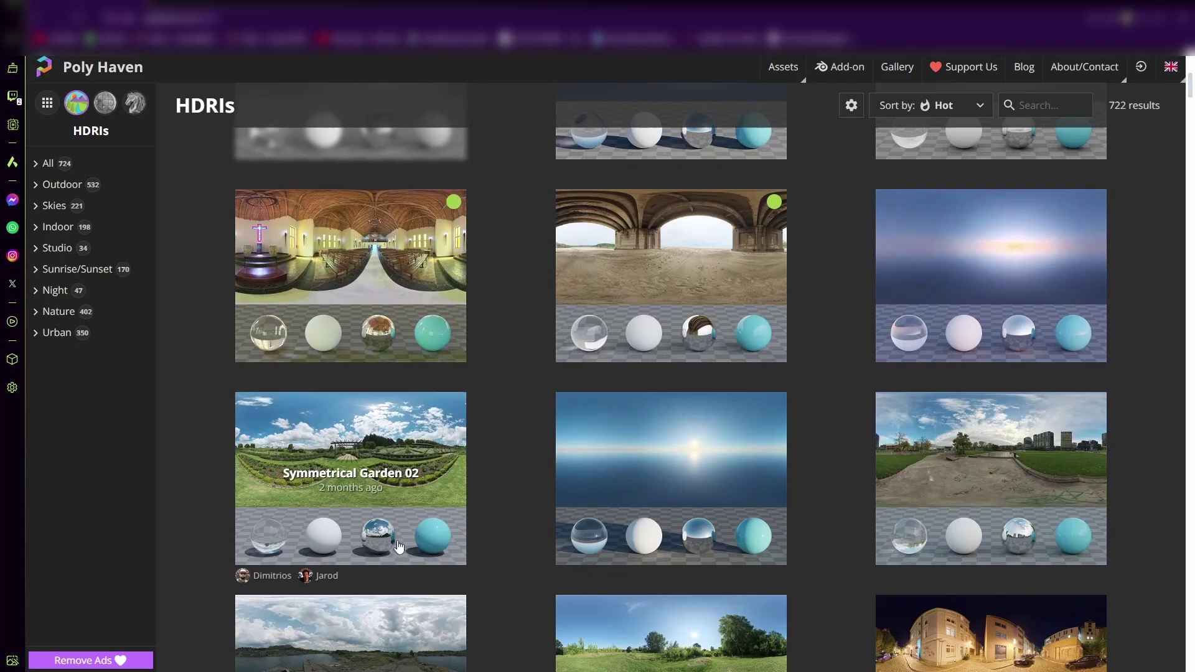
{"action": "left_click_drag", "start_coordinate": [1189, 84], "coordinate": [1190, 106]}
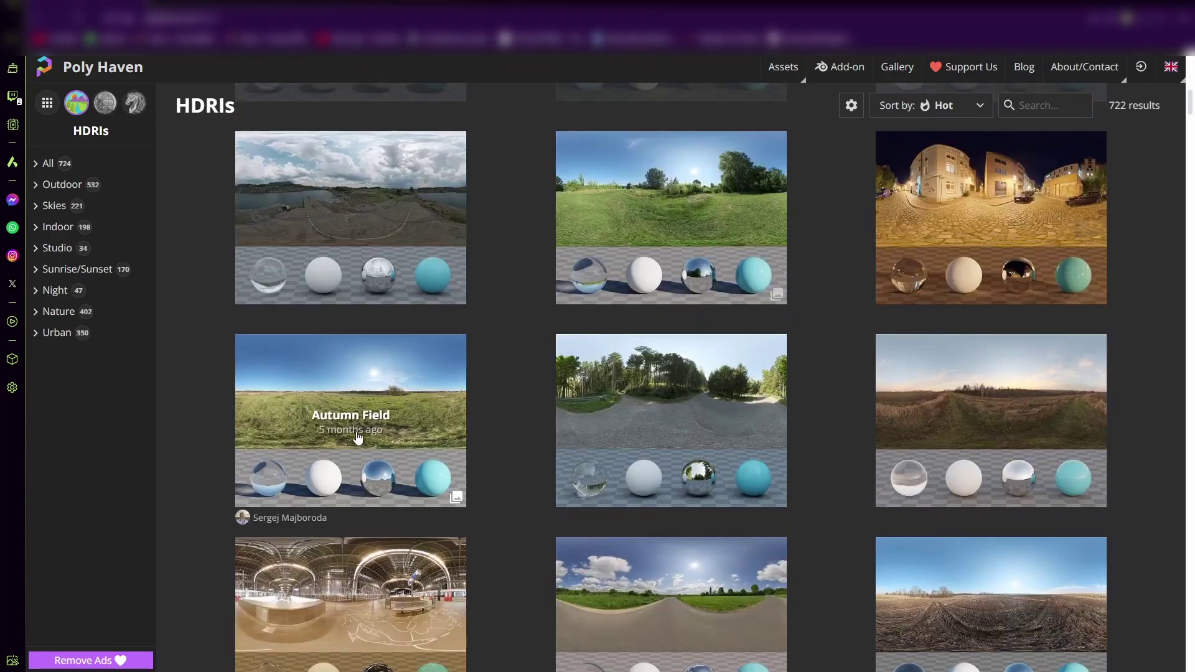
{"action": "left_click", "coordinate": [391, 431]}
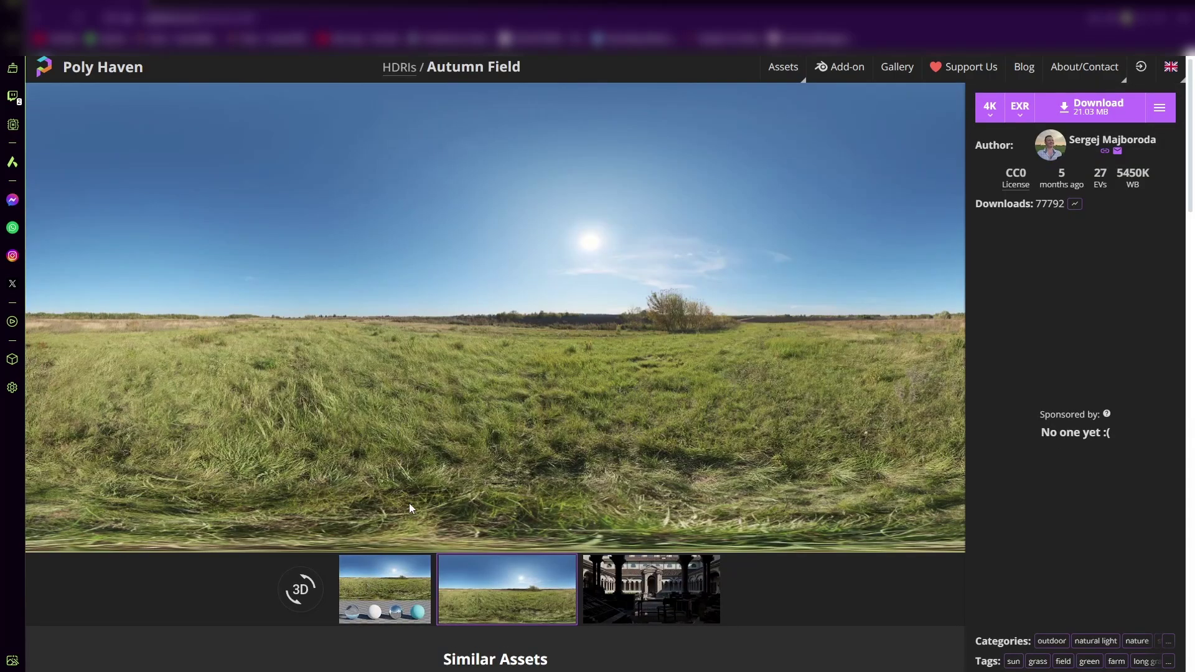
{"action": "left_click", "coordinate": [375, 586]}
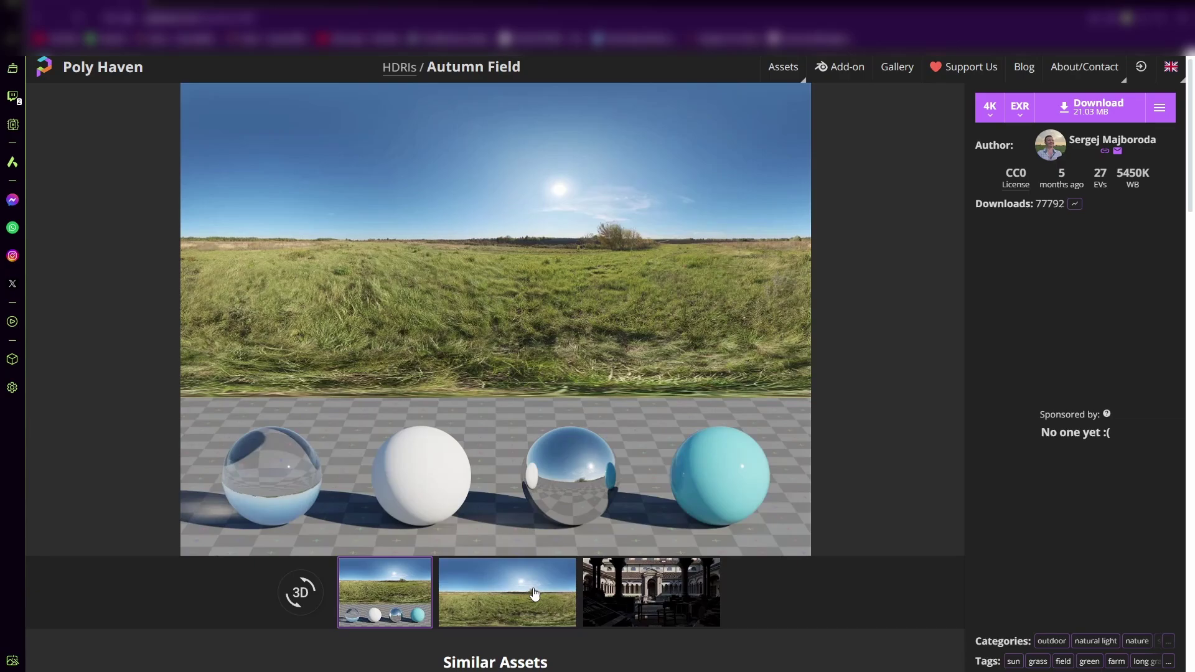
{"action": "left_click", "coordinate": [534, 595]}
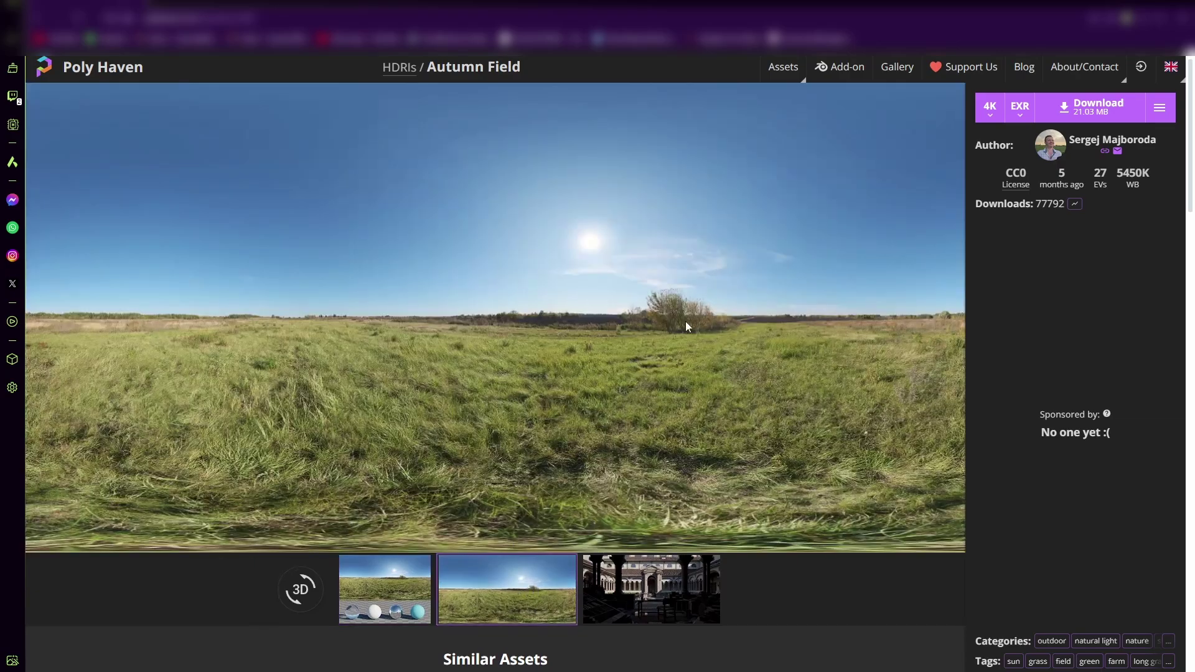
- Return to the sphere preview and download the Autumn Field HDRI at 2K resolution in HDR format
{"action": "left_click", "coordinate": [385, 592]}
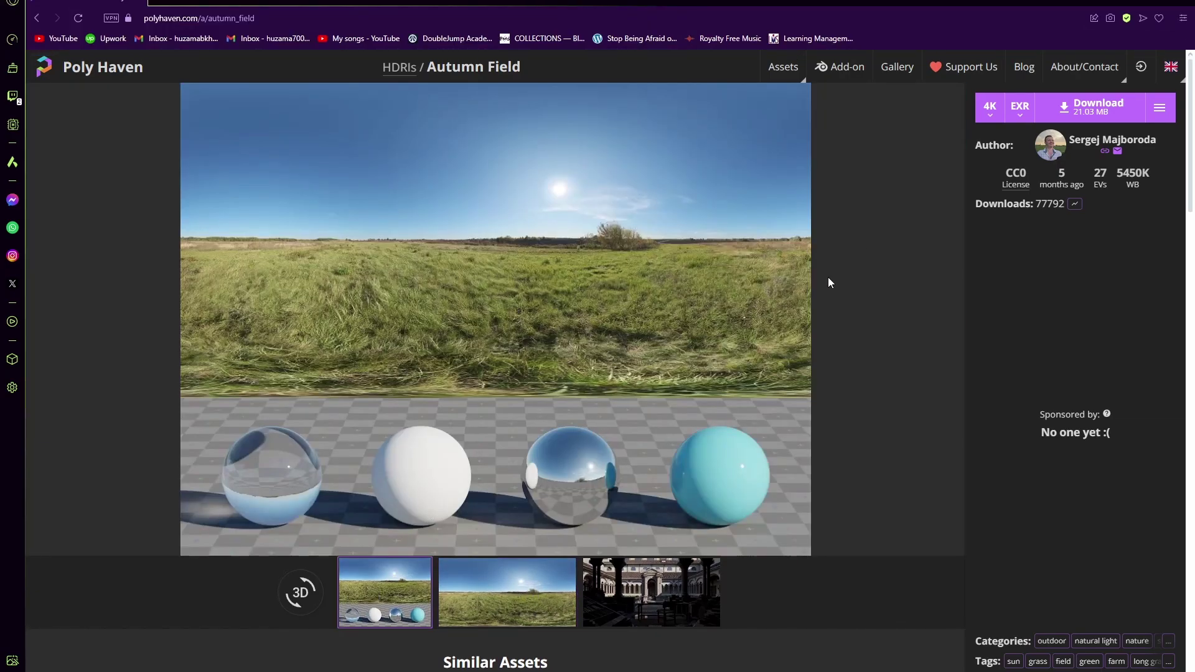
{"action": "left_click", "coordinate": [1023, 112]}
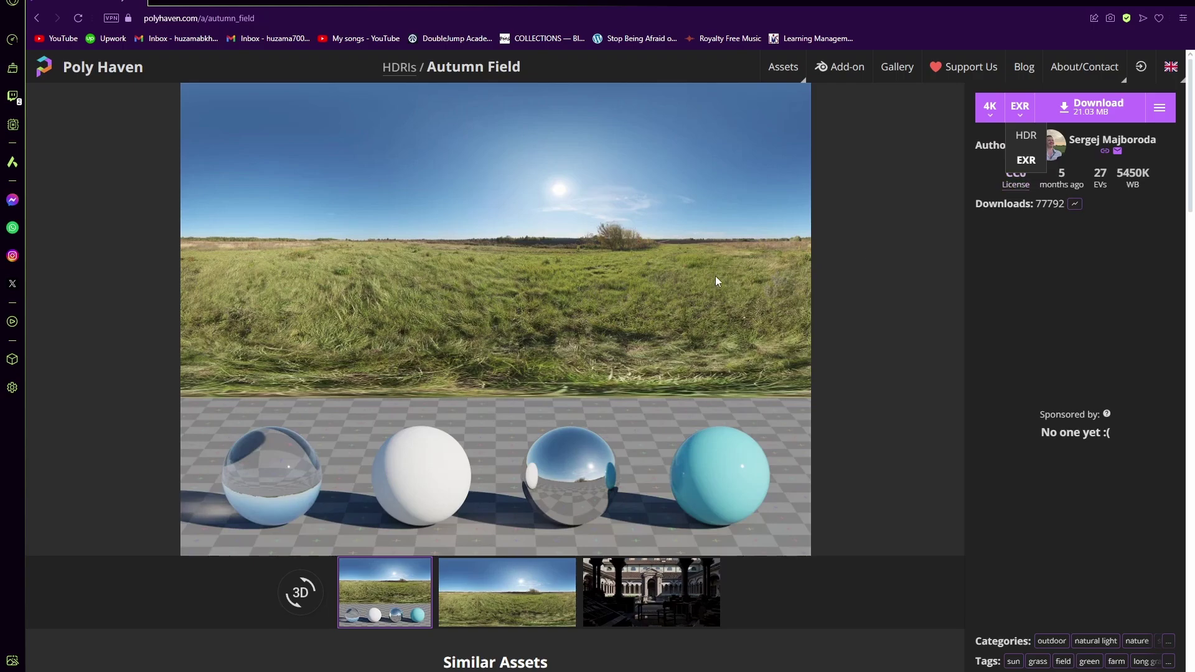
{"action": "left_click", "coordinate": [1022, 136]}
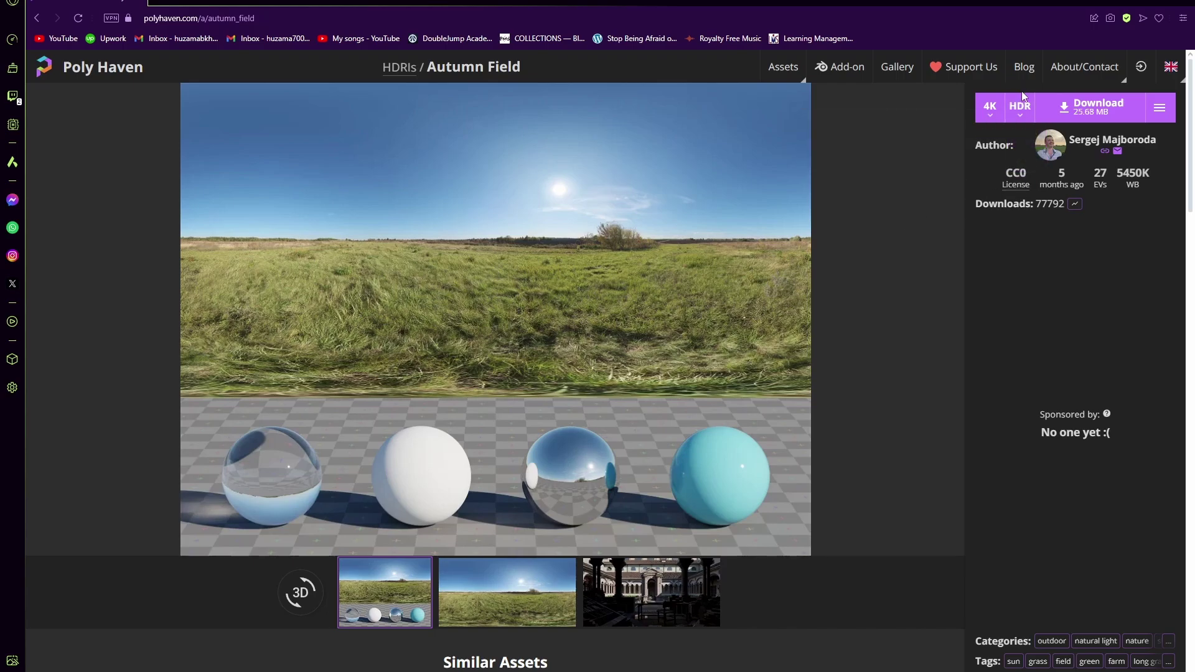
{"action": "left_click", "coordinate": [990, 108]}
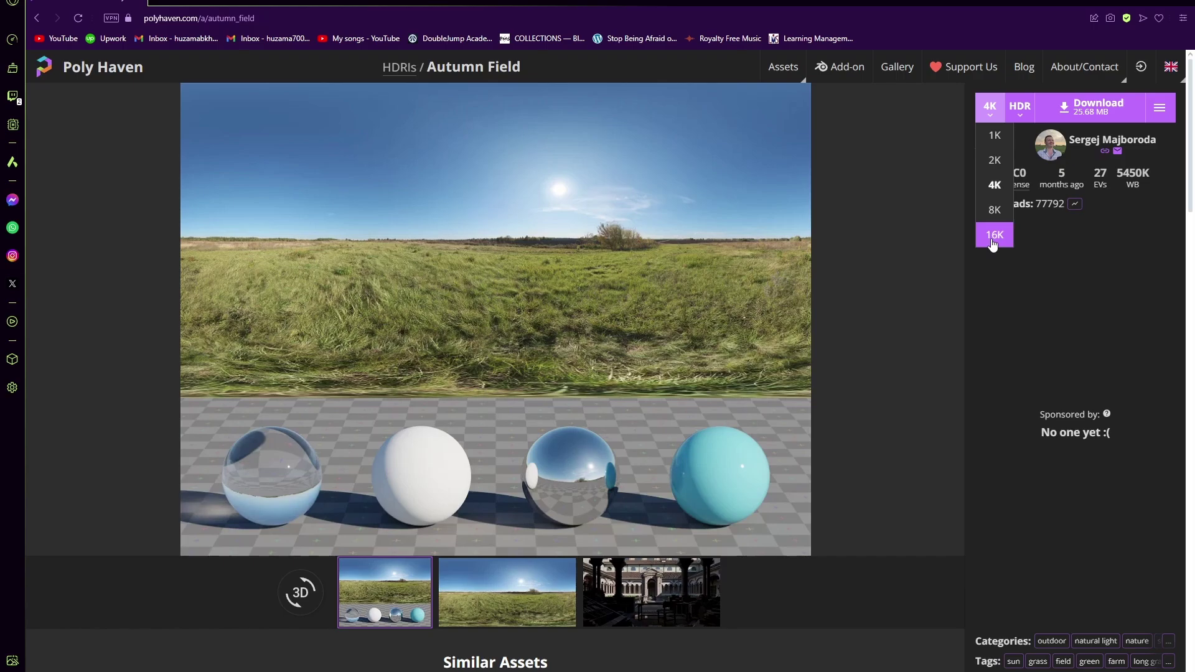
{"action": "left_click", "coordinate": [996, 161]}
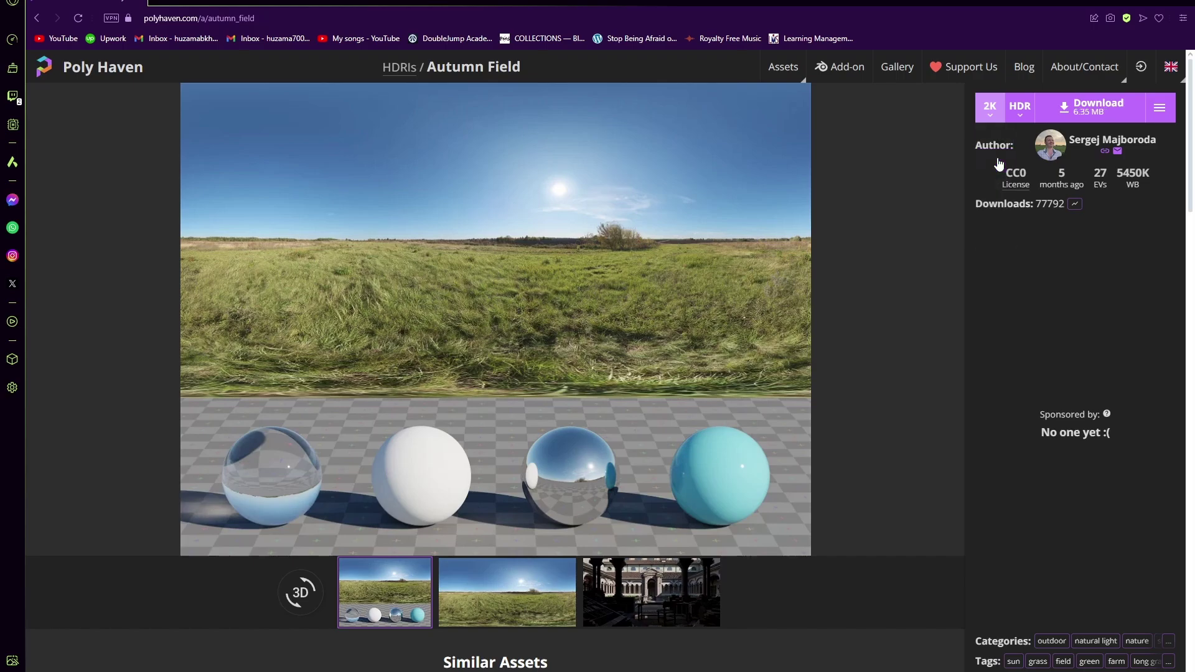
{"action": "left_click", "coordinate": [1086, 115]}
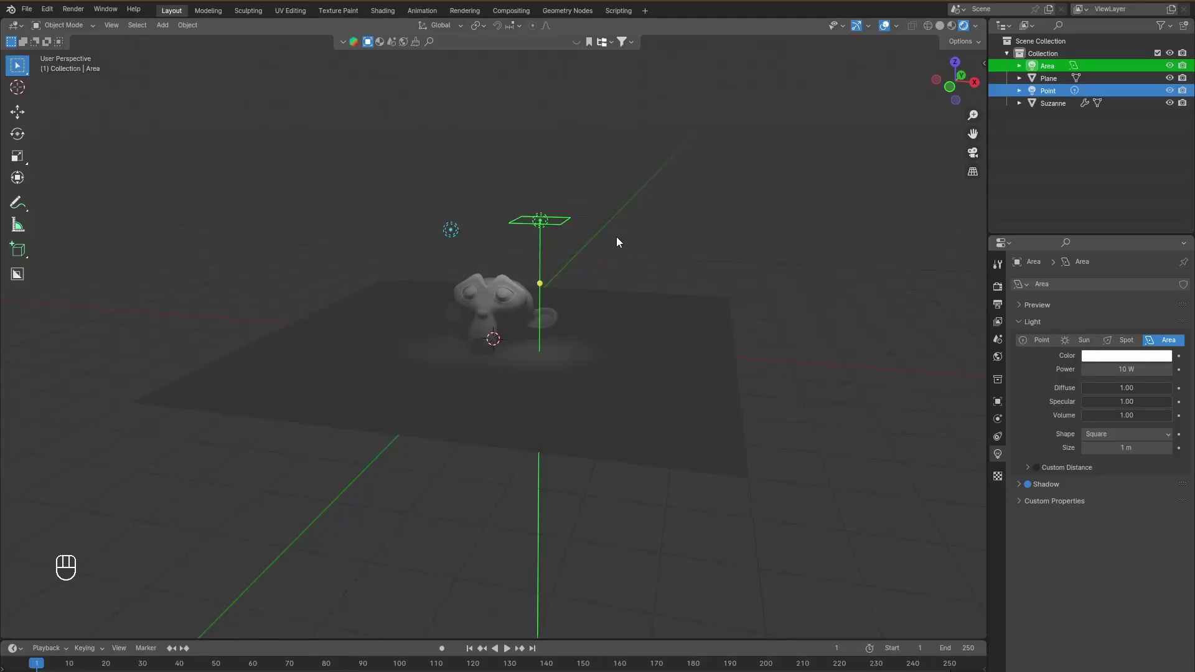
- In Blender, delete the area and point lights and turn the enlarged timeline area into a Shader Editor
{"action": "key", "text": "Delete"}
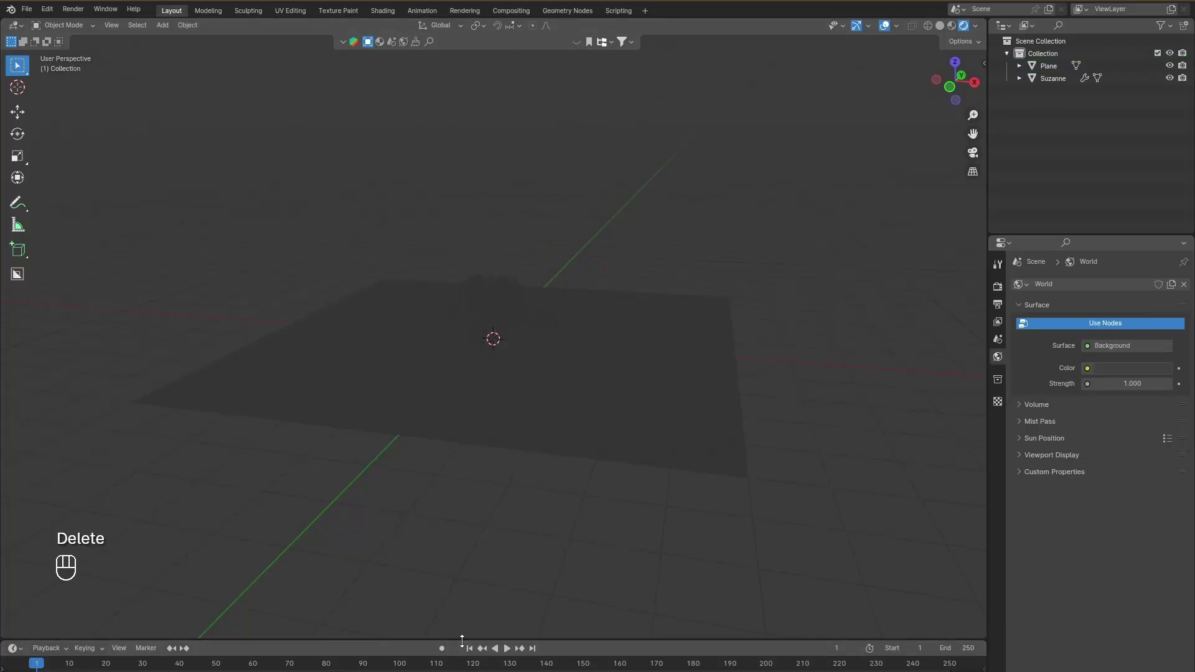
{"action": "left_click_drag", "start_coordinate": [462, 641], "coordinate": [547, 380]}
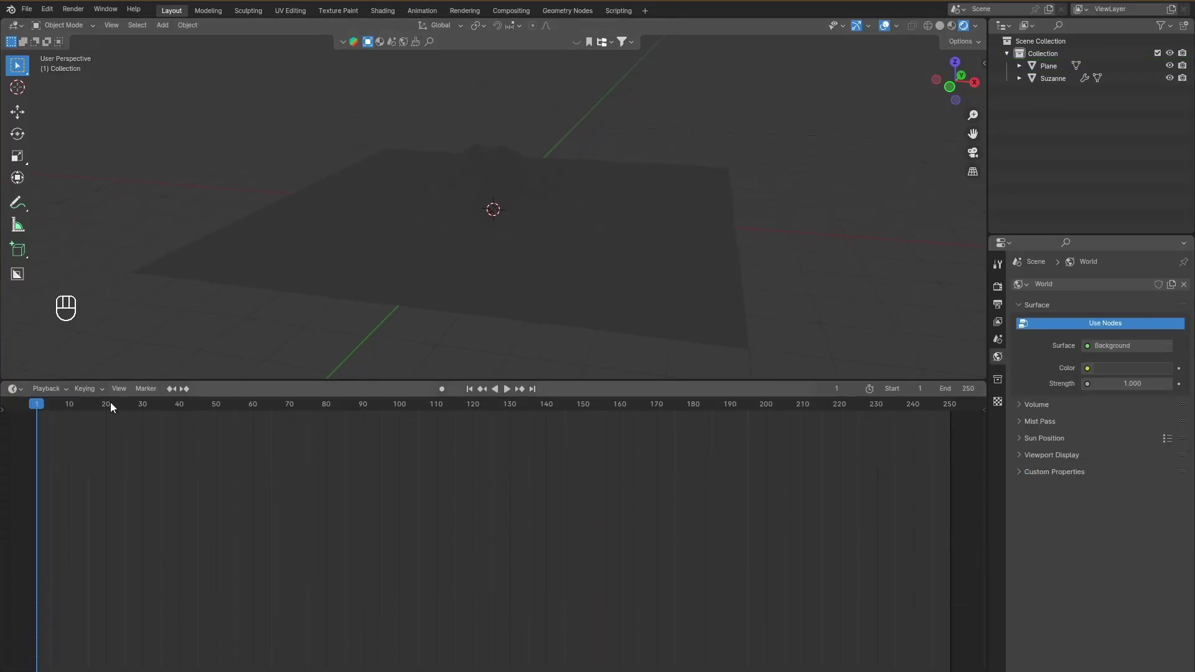
{"action": "left_click", "coordinate": [14, 389]}
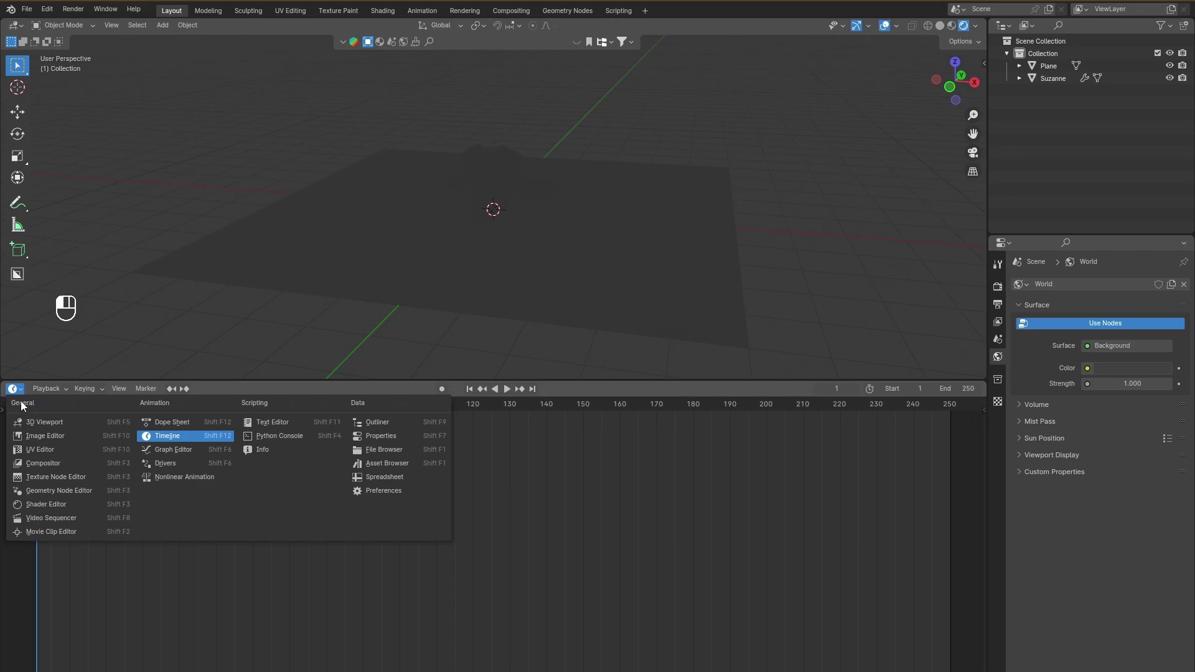
{"action": "left_click", "coordinate": [60, 504]}
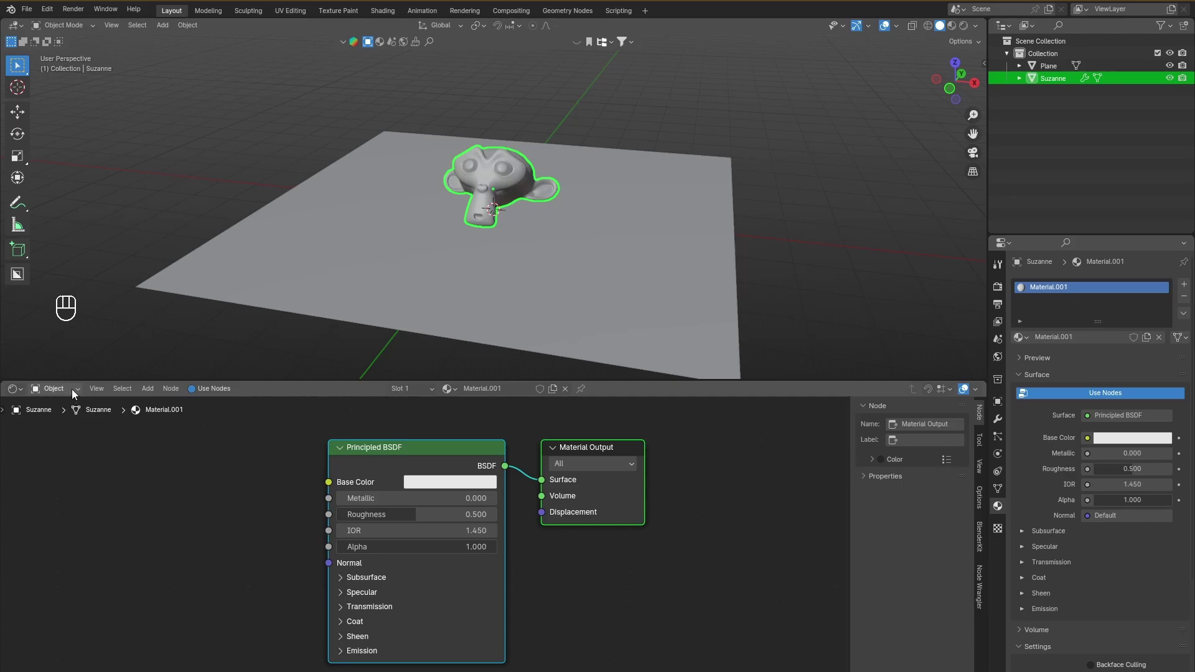
- Show the World shader nodes and preview the scene in rendered shading with the viewport overlays hidden
{"action": "left_click", "coordinate": [66, 389]}
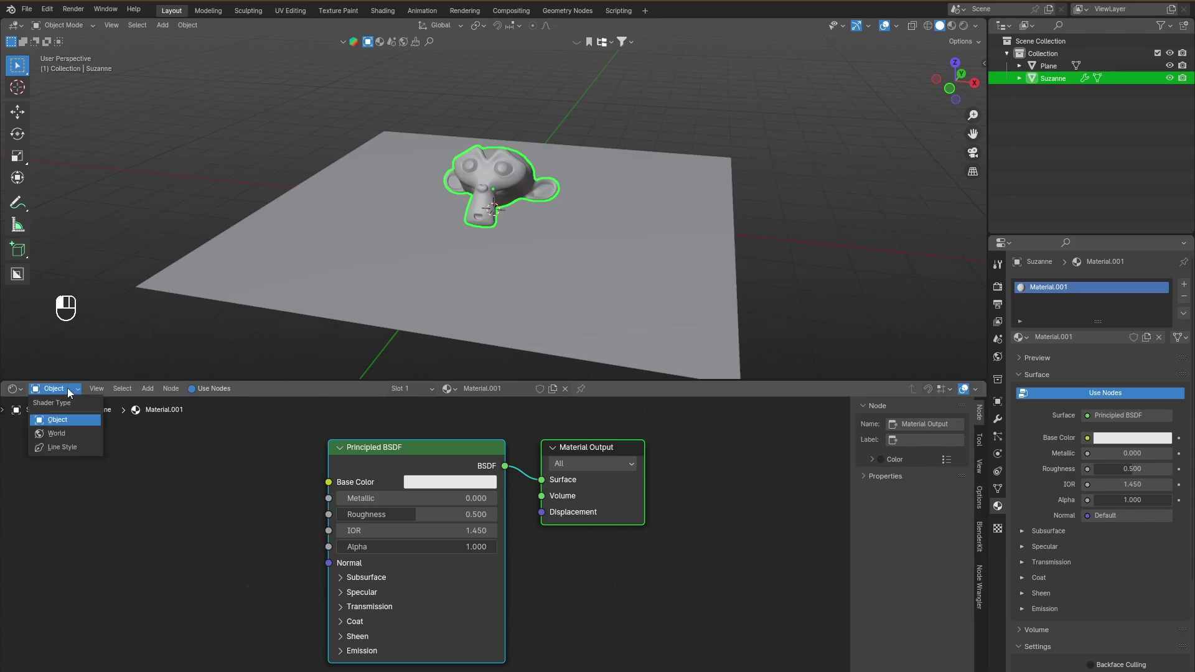
{"action": "left_click", "coordinate": [66, 433]}
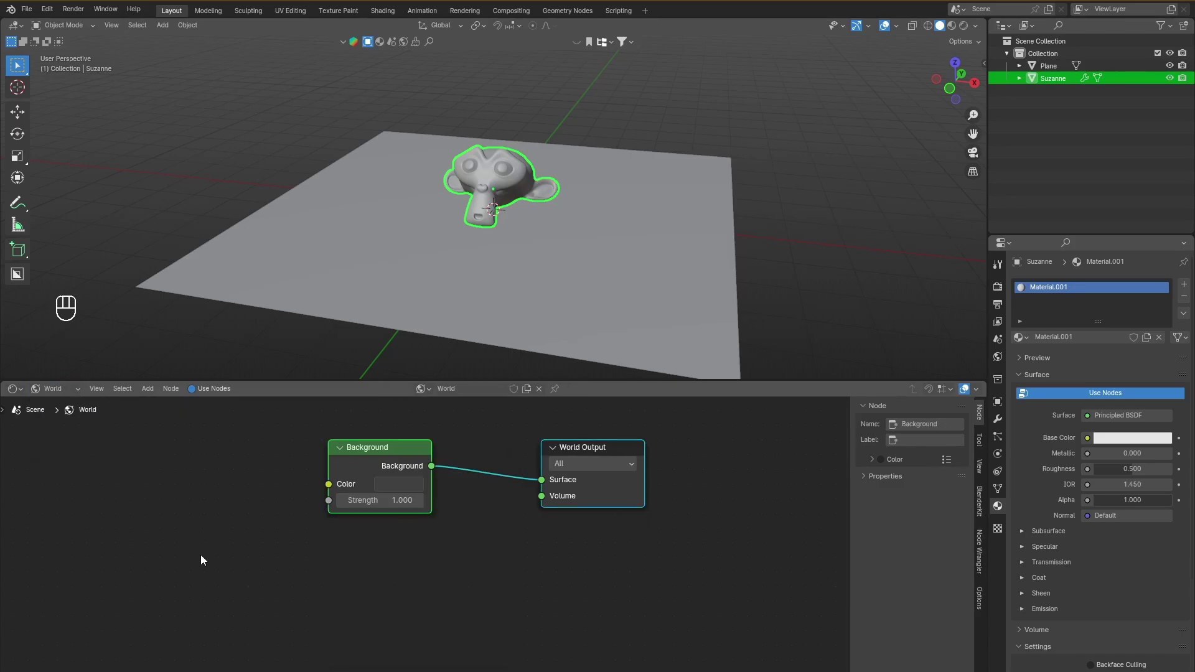
{"action": "middle_click_drag", "start_coordinate": [326, 563], "coordinate": [368, 598]}
{"action": "left_click", "coordinate": [337, 599]}
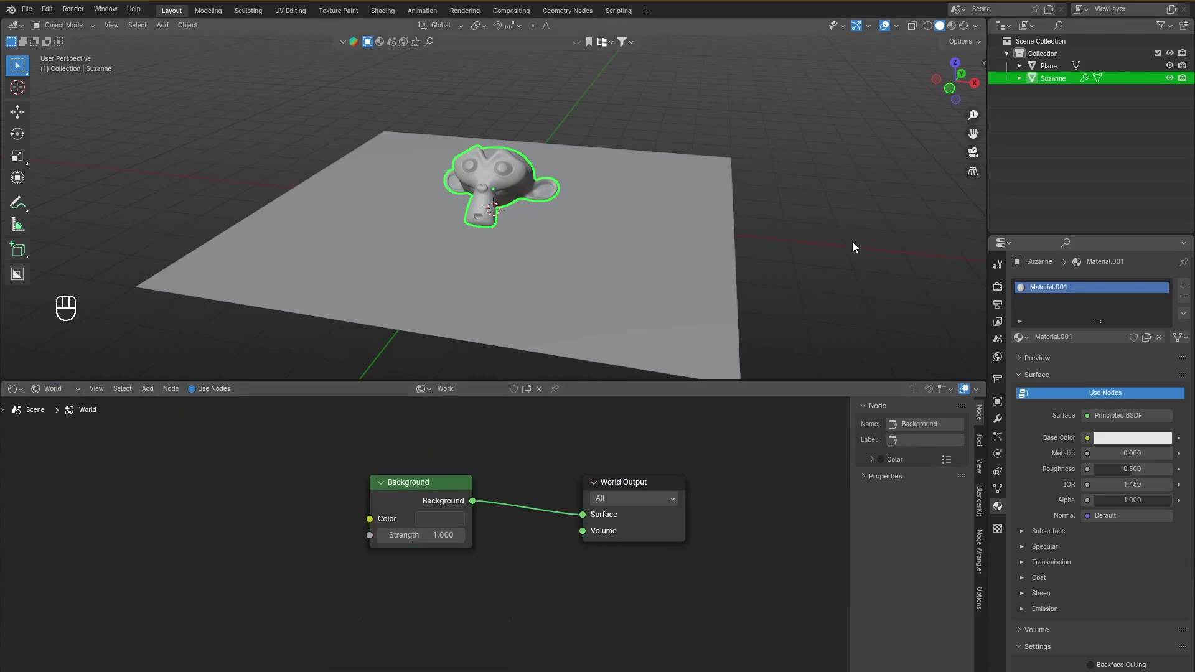
{"action": "left_click", "coordinate": [882, 29]}
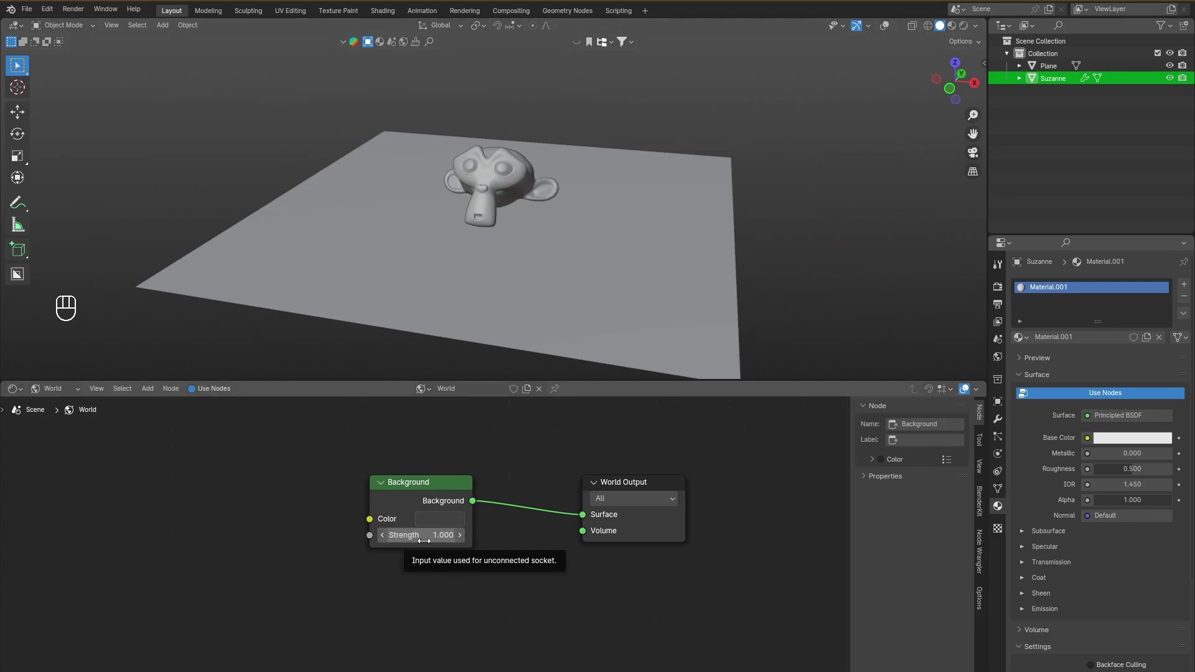
{"action": "left_click", "coordinate": [963, 26]}
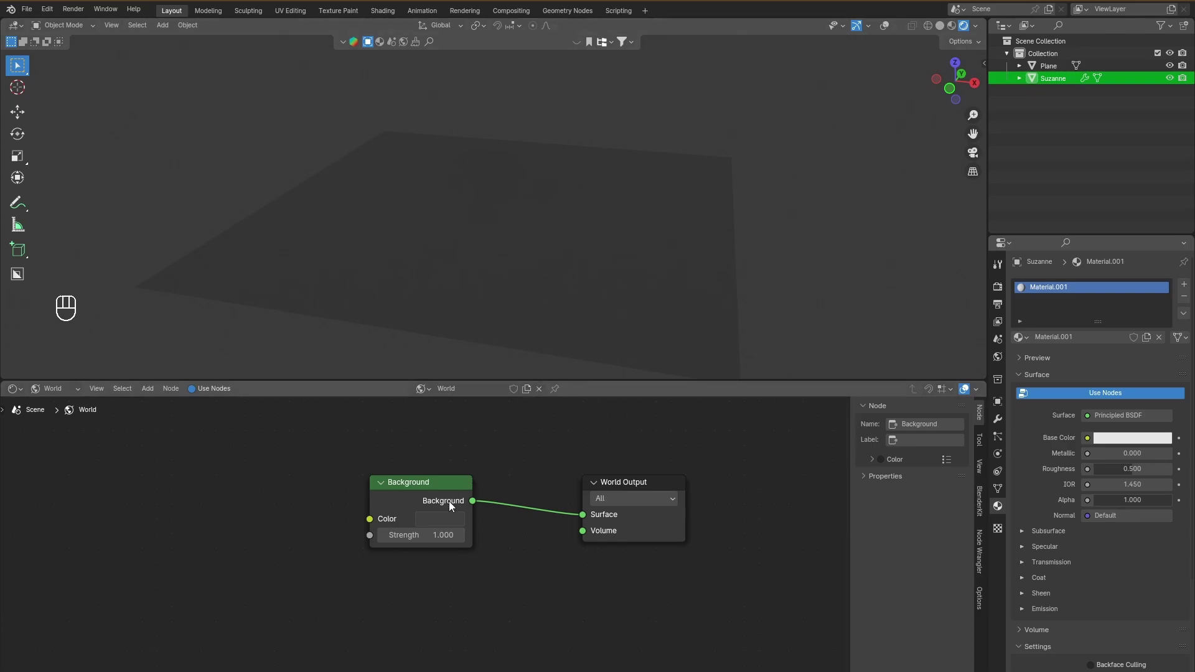
- Brighten the world Background colour to light grey and raise its strength to 3.1
{"action": "left_click", "coordinate": [439, 519]}
{"action": "left_click", "coordinate": [564, 381]}
{"action": "left_click_drag", "start_coordinate": [564, 380], "coordinate": [563, 308]}
{"action": "left_click_drag", "start_coordinate": [421, 535], "coordinate": [461, 536]}
{"action": "middle_click_drag", "start_coordinate": [683, 296], "coordinate": [795, 218]}
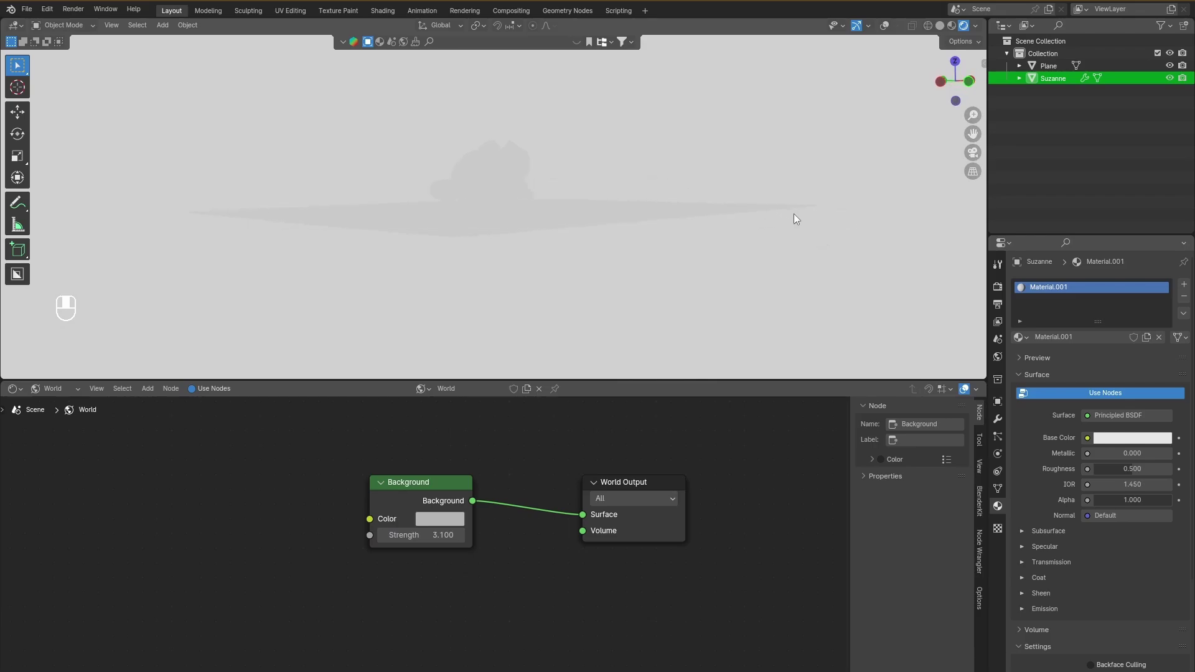
{"action": "middle_click_drag", "start_coordinate": [694, 139], "coordinate": [522, 274]}
{"action": "scroll", "coordinate": [521, 274], "scroll_direction": "down", "scroll_amount": 4}
- Darken the world Background colour to dark grey and set its strength to 1
{"action": "left_click", "coordinate": [439, 519]}
{"action": "left_click_drag", "start_coordinate": [563, 341], "coordinate": [564, 379]}
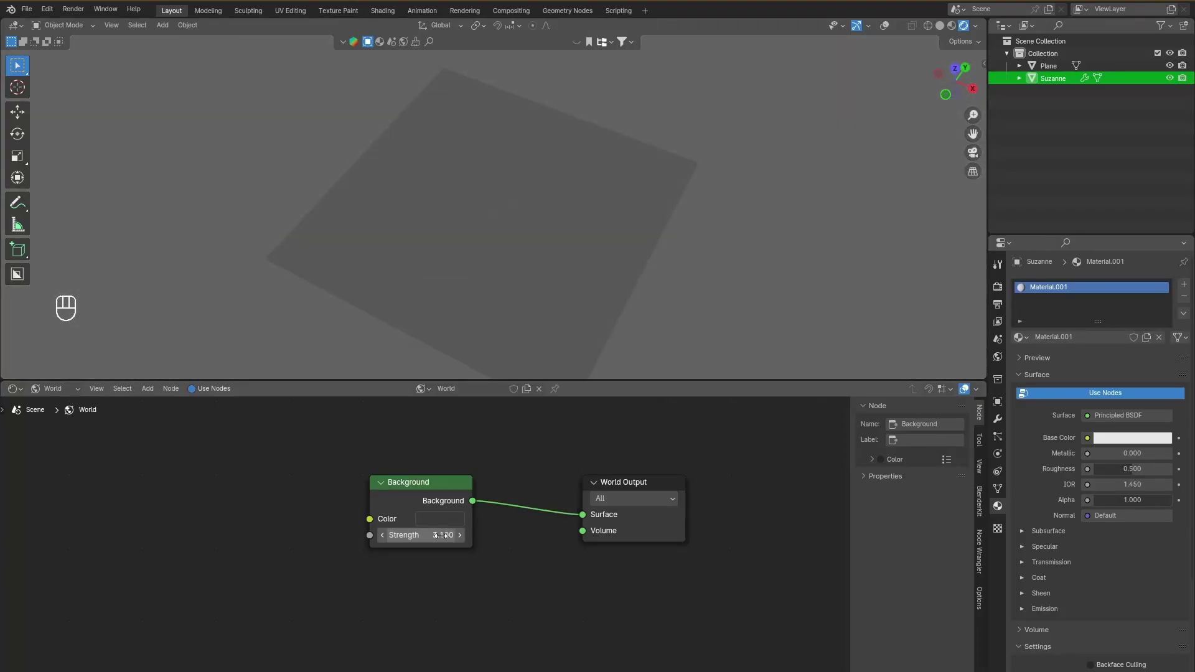
{"action": "left_click", "coordinate": [442, 536]}
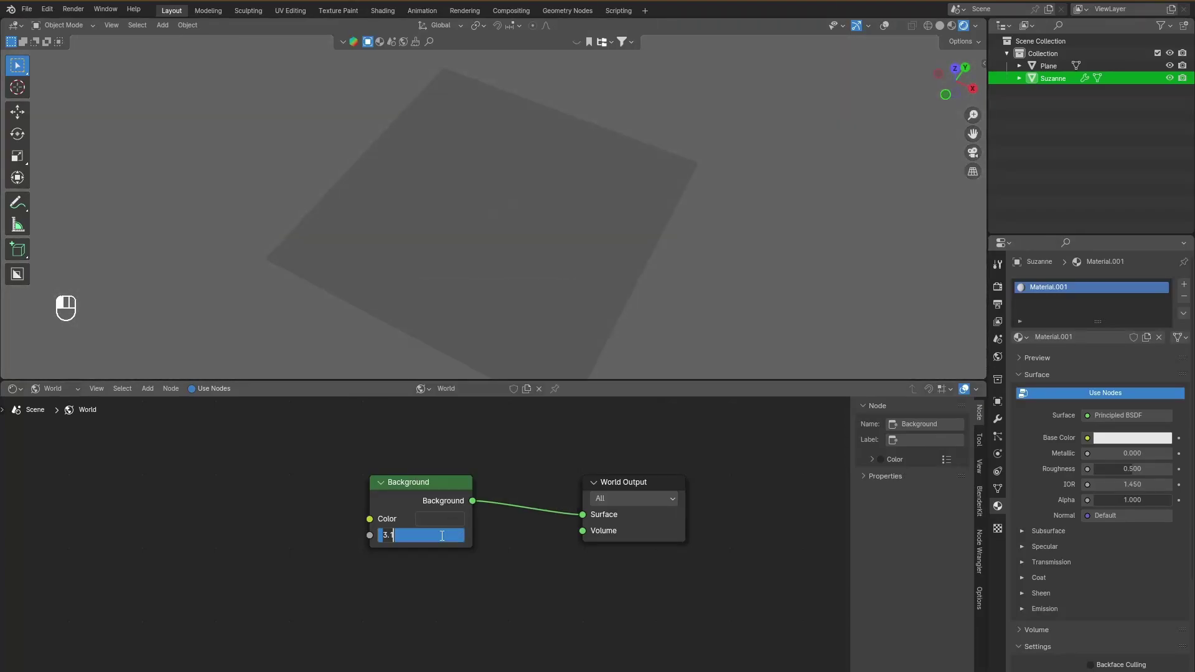
{"action": "type", "text": "1"}
{"action": "key", "text": "Return"}
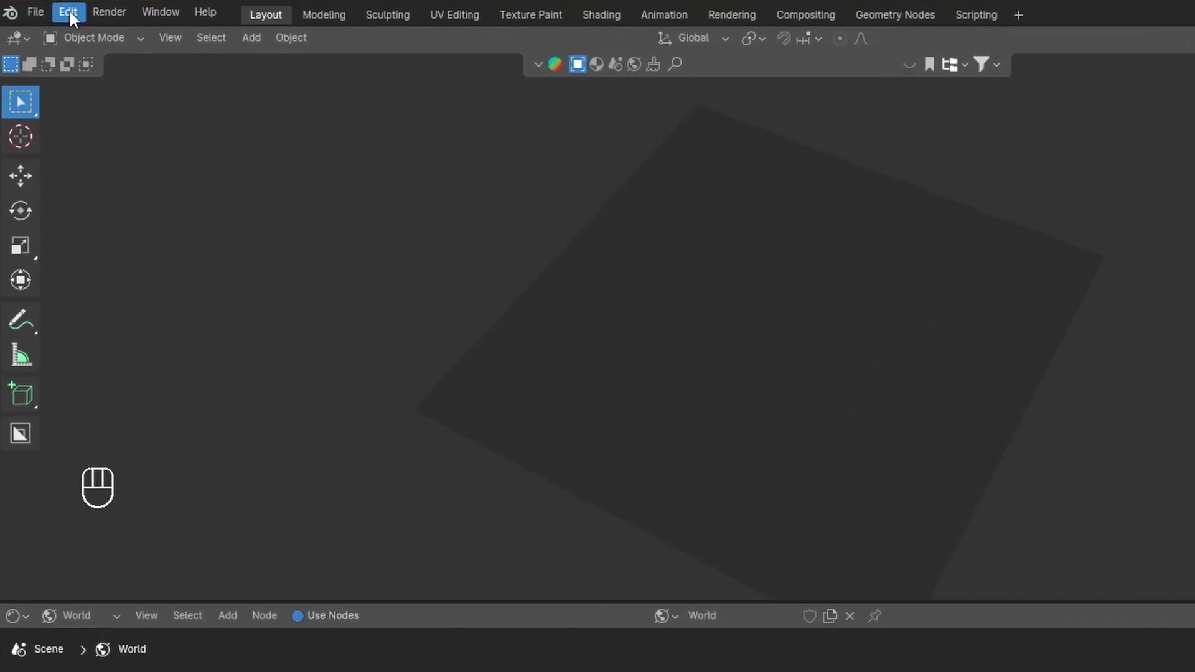
- Look up the Node Wrangler add-on in the preferences by searching for "node wra"
{"action": "left_click", "coordinate": [69, 8]}
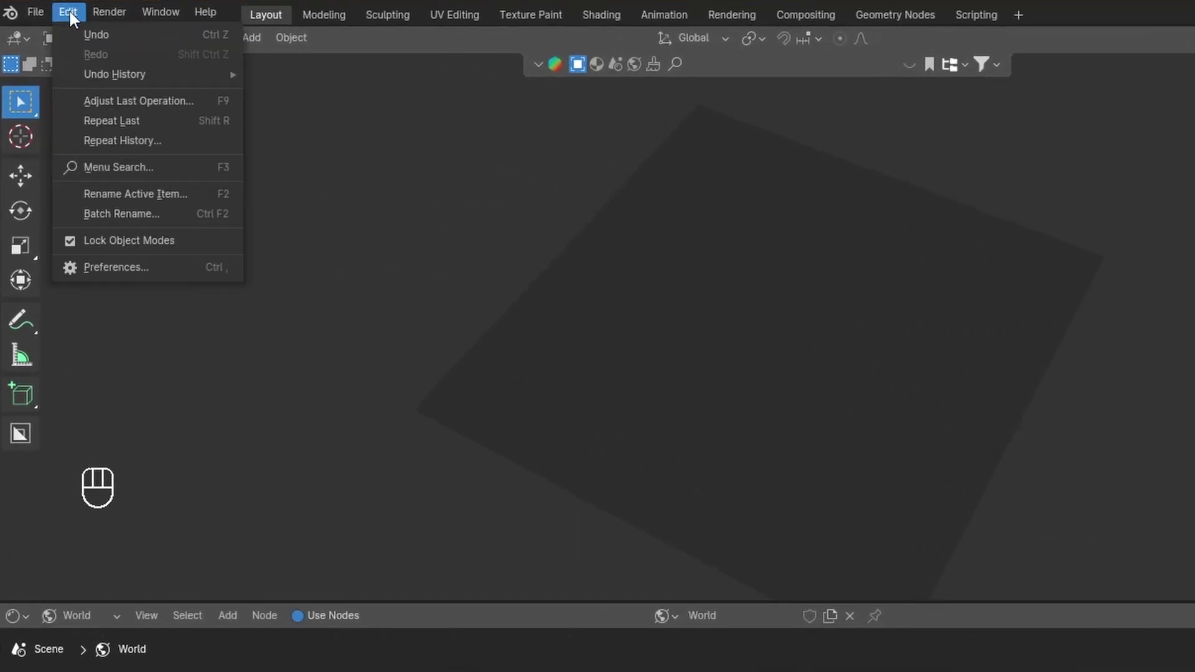
{"action": "left_click", "coordinate": [145, 268]}
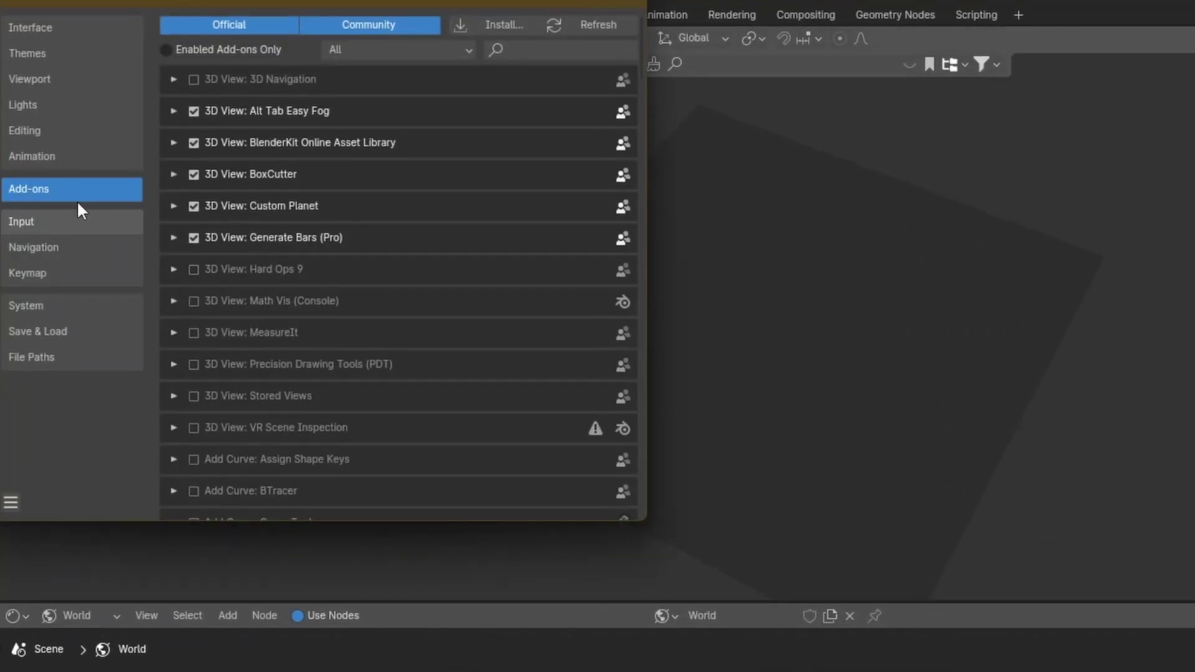
{"action": "left_click", "coordinate": [557, 49]}
{"action": "type", "text": "node wra"}
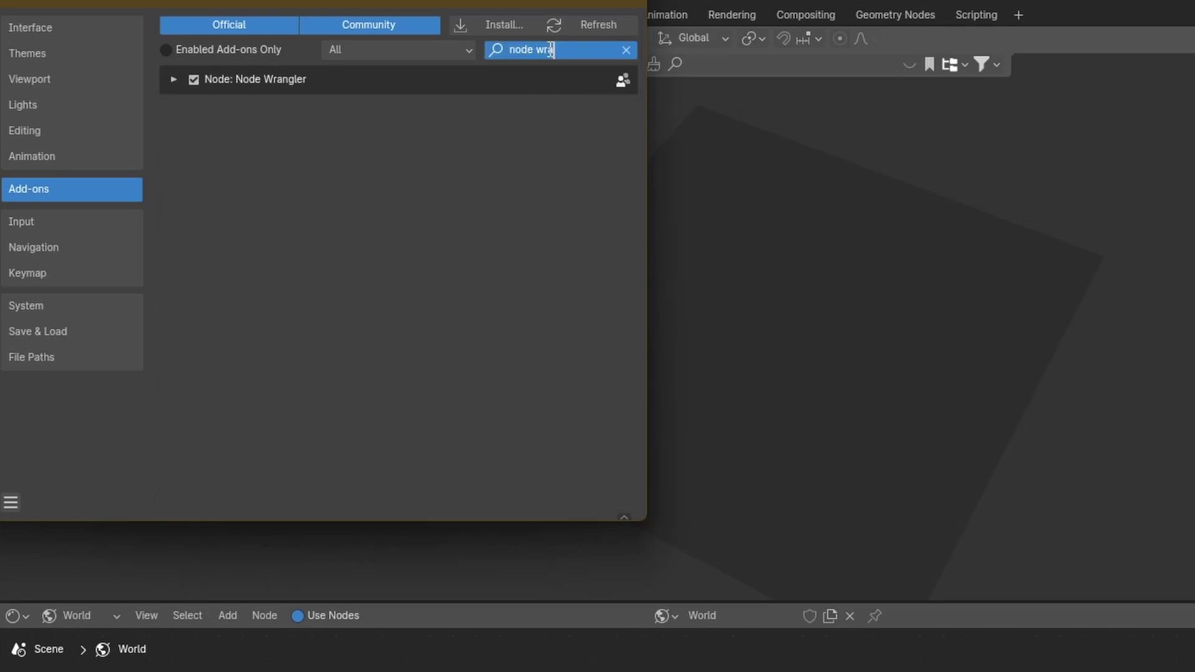
{"action": "left_click", "coordinate": [419, 99]}
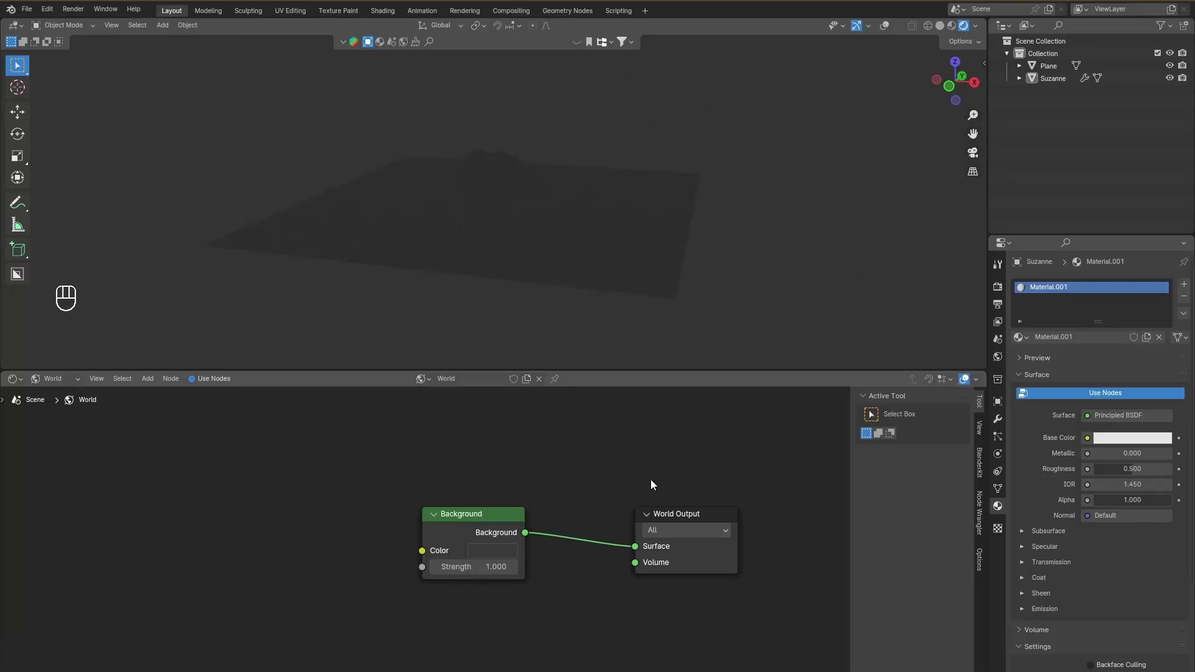
- Add an Environment Texture with Mapping and Texture Coordinate nodes to the Background node using Node Wrangler
{"action": "left_click", "coordinate": [491, 522]}
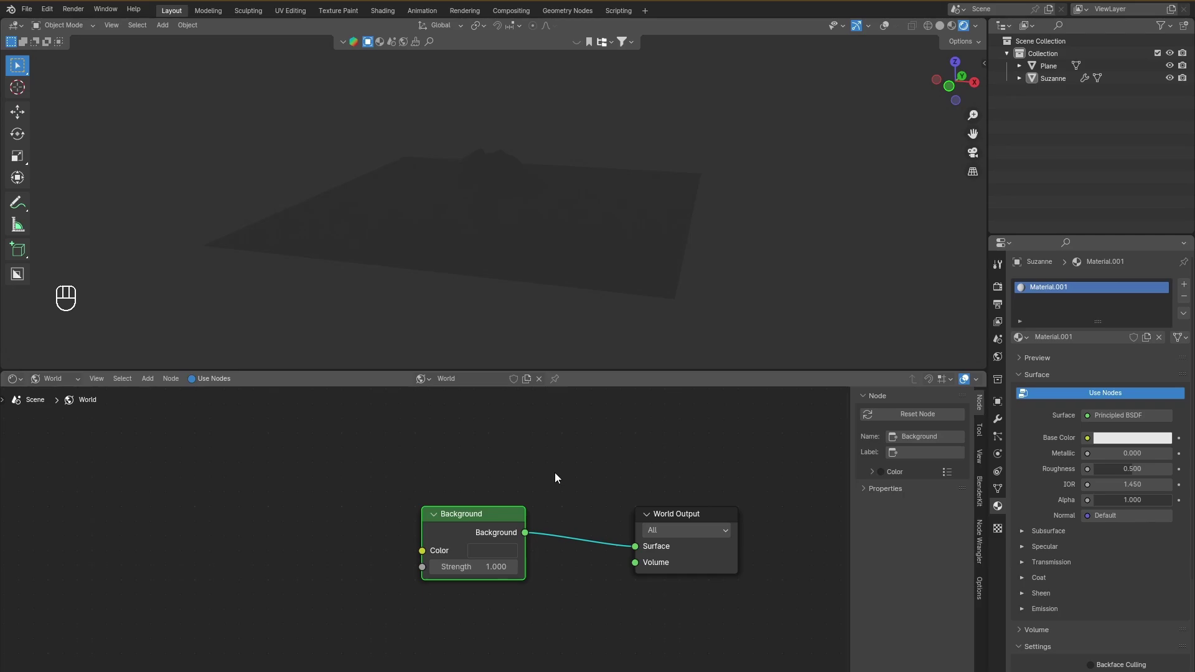
{"action": "key", "text": "ctrl+t"}
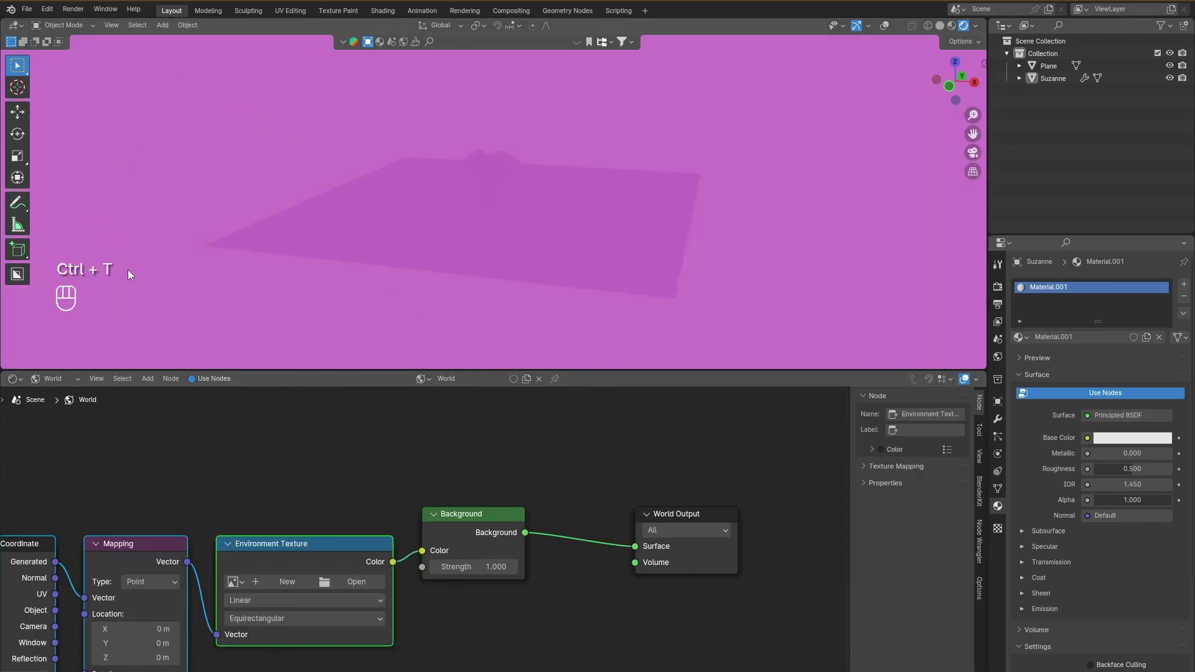
{"action": "middle_click_drag", "start_coordinate": [346, 582], "coordinate": [438, 517]}
{"action": "left_click", "coordinate": [421, 480]}
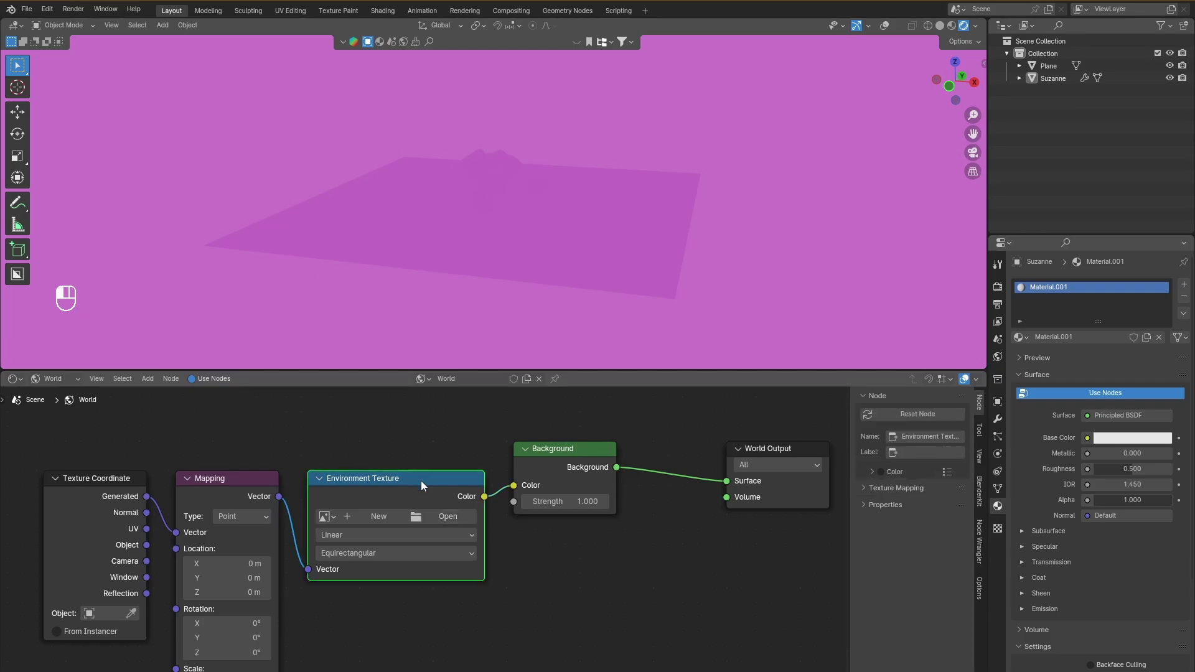
- Load the image autumn_field_2k.hdr into the Environment Texture node
{"action": "left_click", "coordinate": [447, 517]}
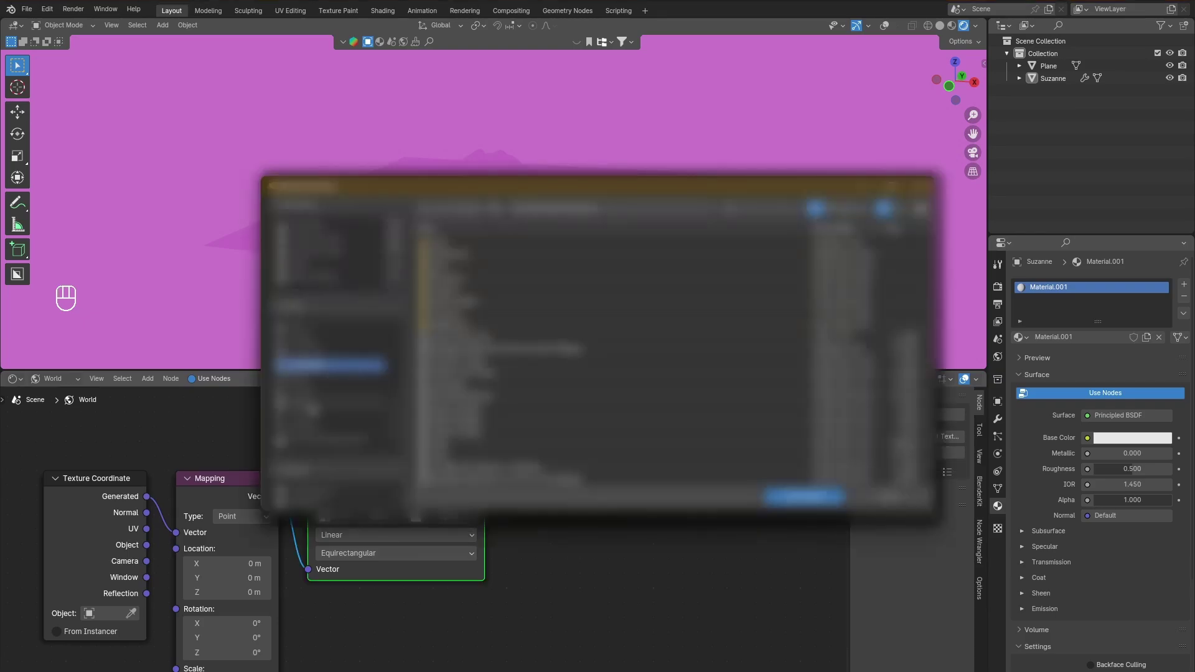
{"action": "left_click", "coordinate": [764, 211]}
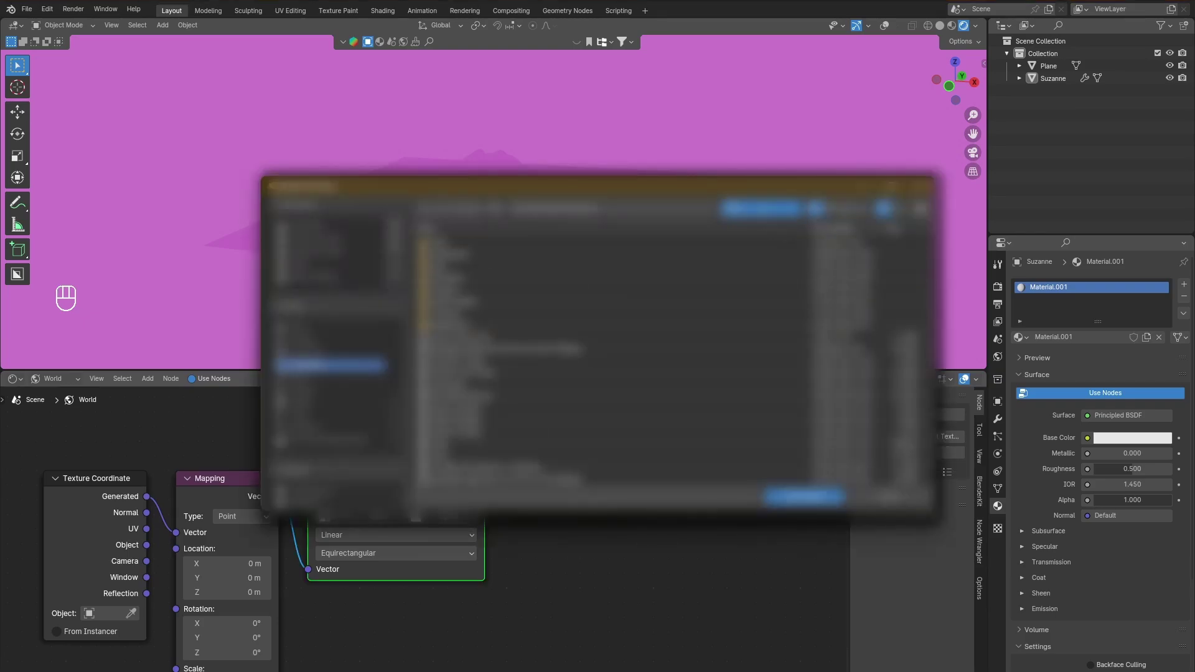
{"action": "left_click", "coordinate": [491, 244]}
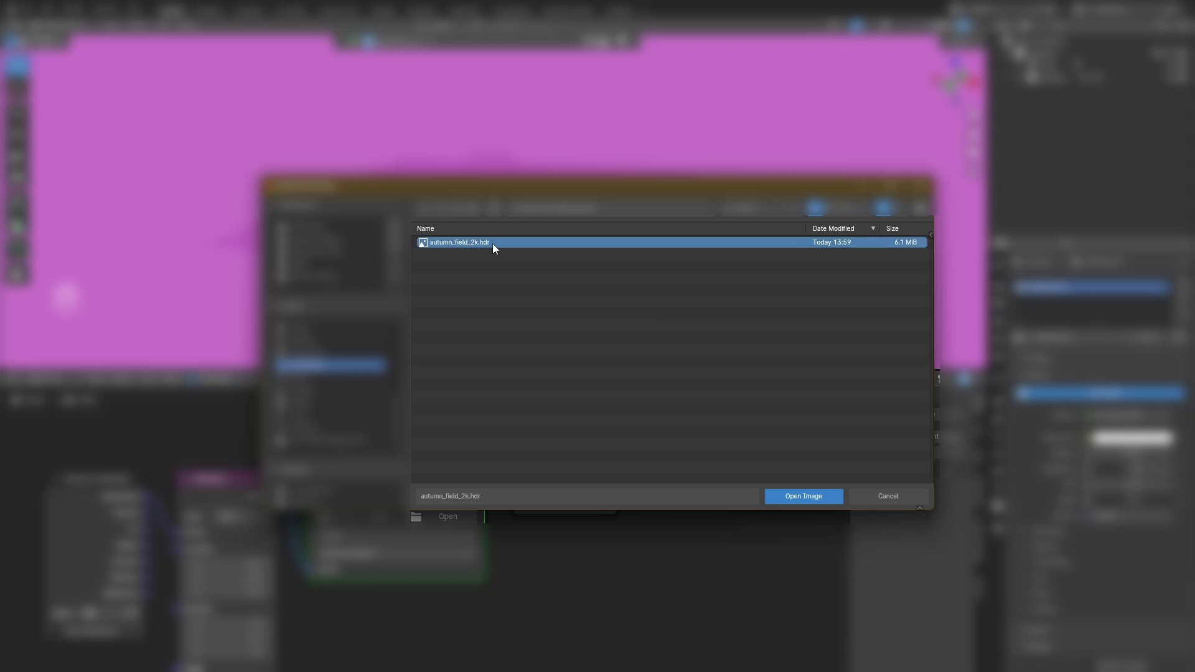
{"action": "left_click", "coordinate": [788, 496]}
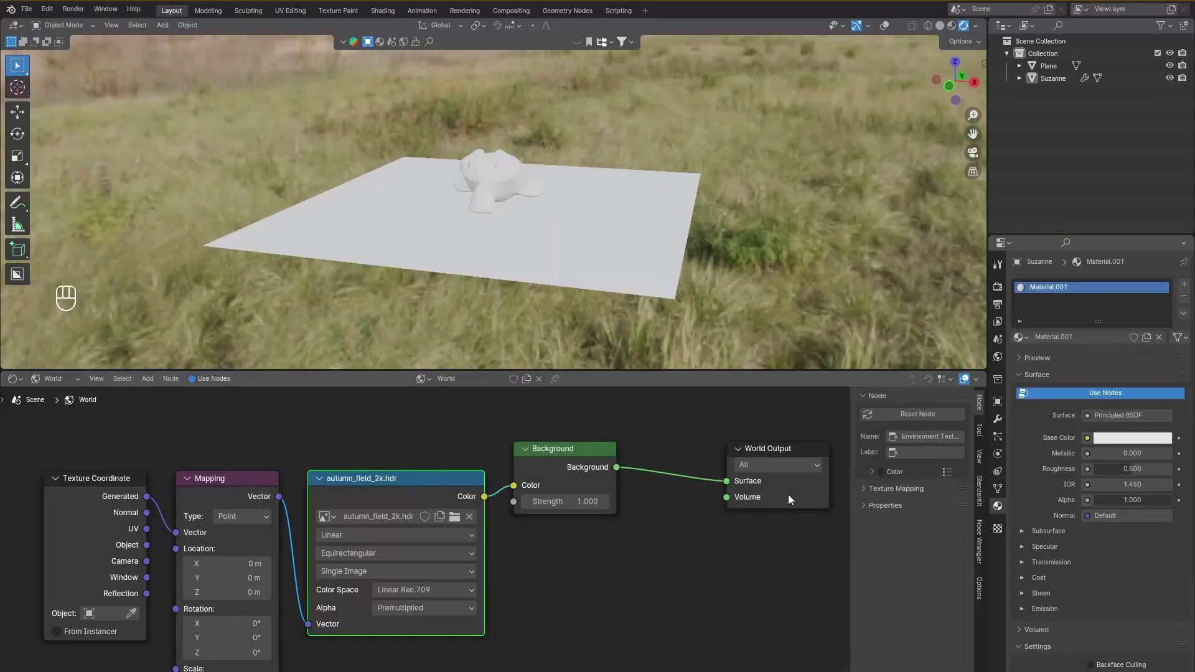
- Enlarge the 3D viewport over the node editor and inspect the lighting on the monkey head up close
{"action": "middle_click_drag", "start_coordinate": [663, 234], "coordinate": [649, 360]}
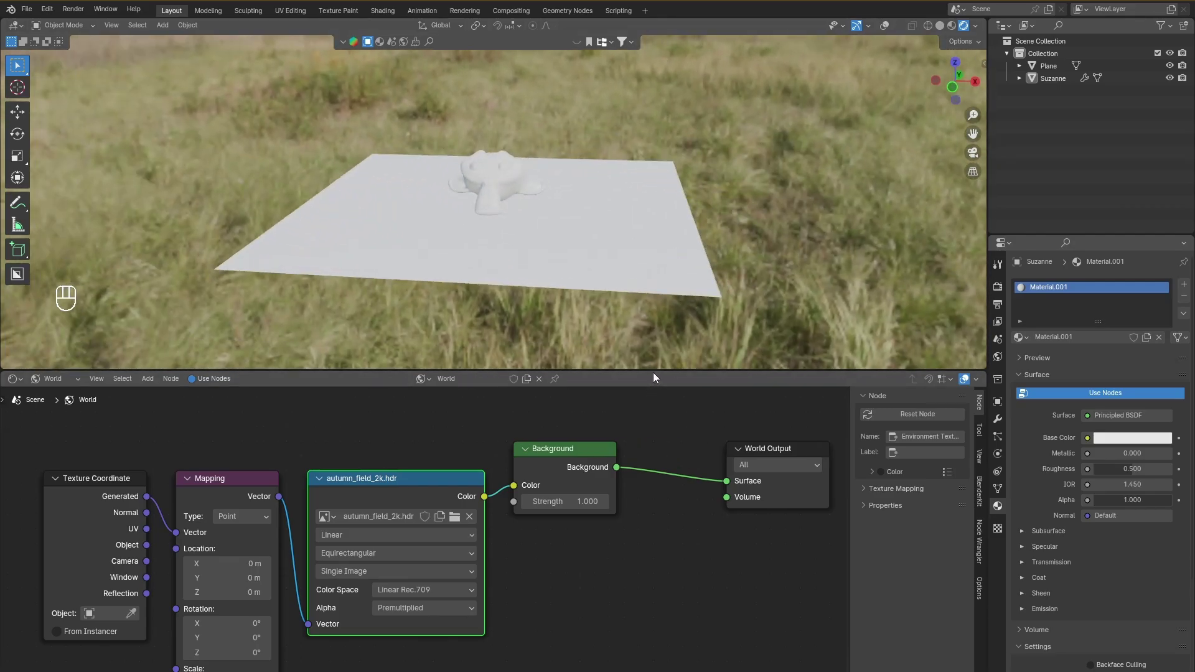
{"action": "left_click_drag", "start_coordinate": [652, 373], "coordinate": [647, 518]}
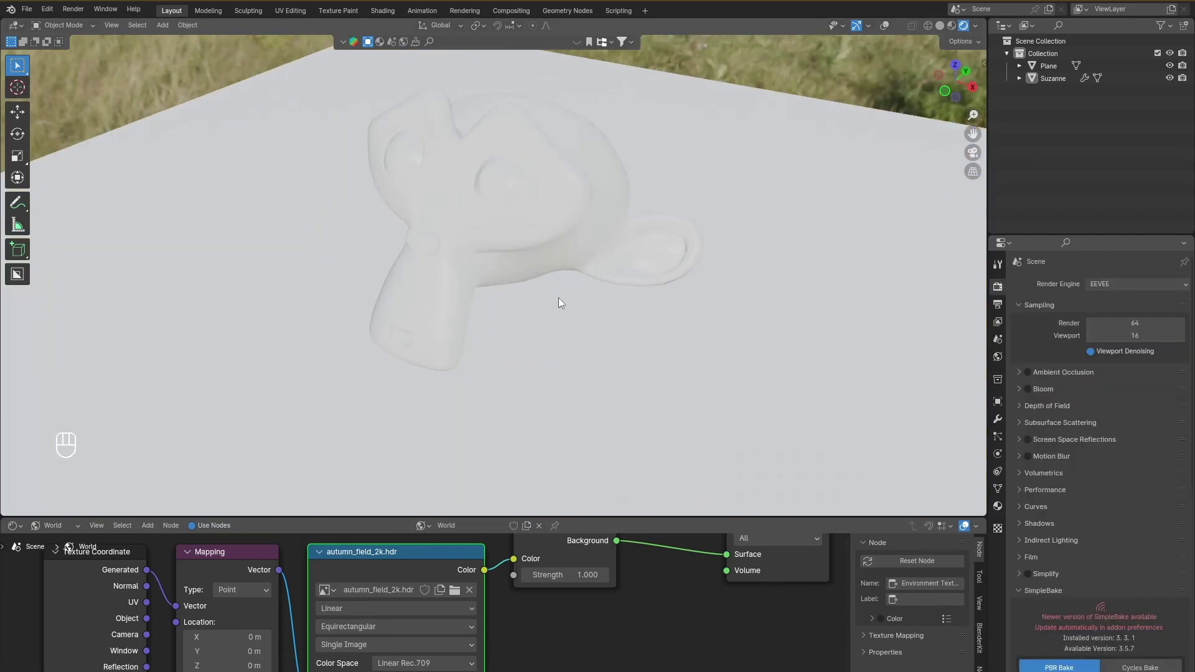
{"action": "scroll", "coordinate": [580, 278], "scroll_direction": "up", "scroll_amount": 3}
{"action": "scroll", "coordinate": [581, 289], "scroll_direction": "down", "scroll_amount": 6}
{"action": "scroll", "coordinate": [582, 289], "scroll_direction": "up", "scroll_amount": 1}
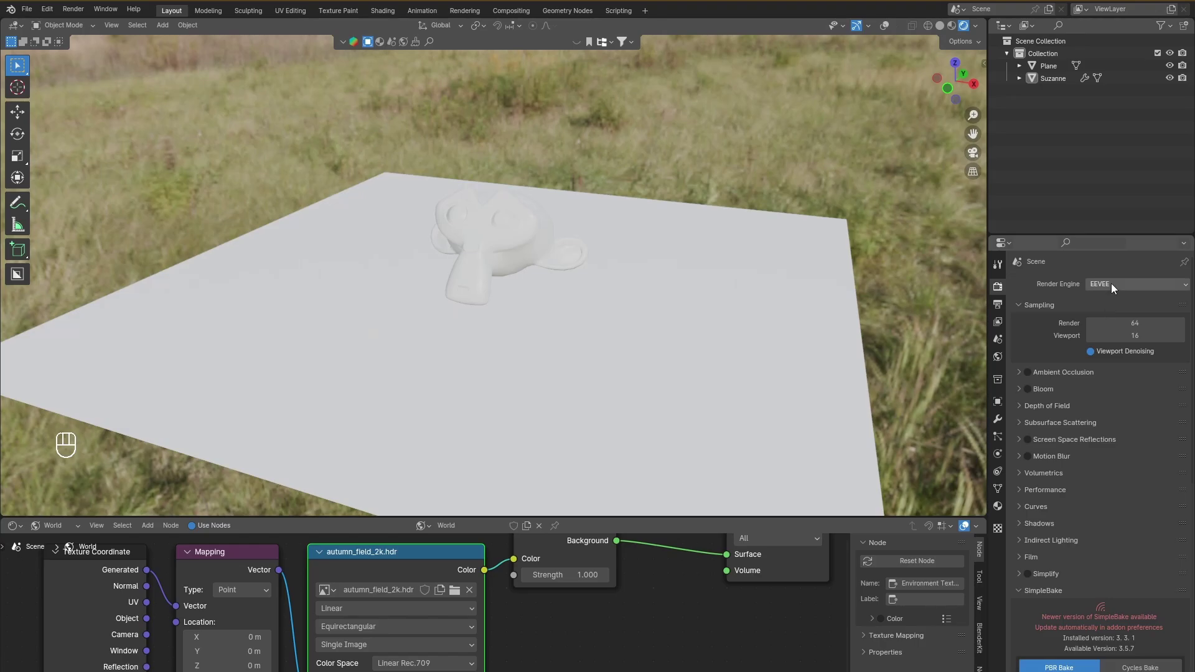
- Switch the render engine to Cycles and examine the monkey head's lighting and shadows
{"action": "left_click", "coordinate": [1111, 283]}
{"action": "left_click", "coordinate": [1107, 326]}
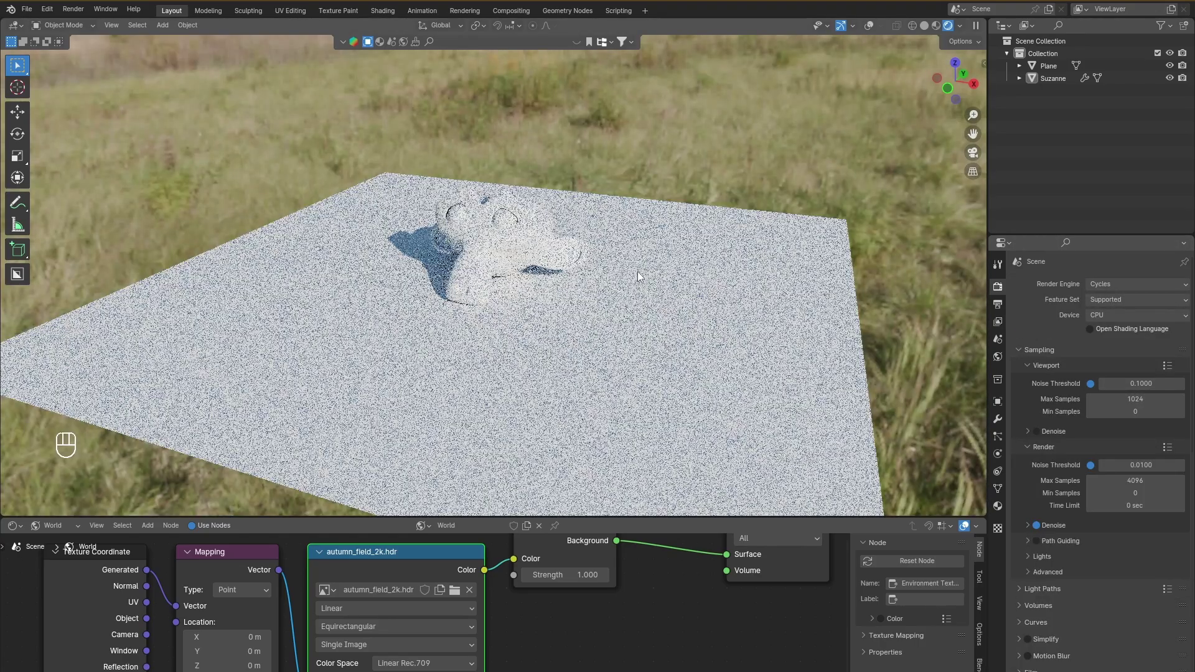
{"action": "middle_click_drag", "start_coordinate": [696, 290], "coordinate": [628, 323]}
{"action": "scroll", "coordinate": [620, 301], "scroll_direction": "up", "scroll_amount": 2}
{"action": "scroll", "coordinate": [659, 327], "scroll_direction": "down", "scroll_amount": 2}
{"action": "scroll", "coordinate": [626, 322], "scroll_direction": "up", "scroll_amount": 2}
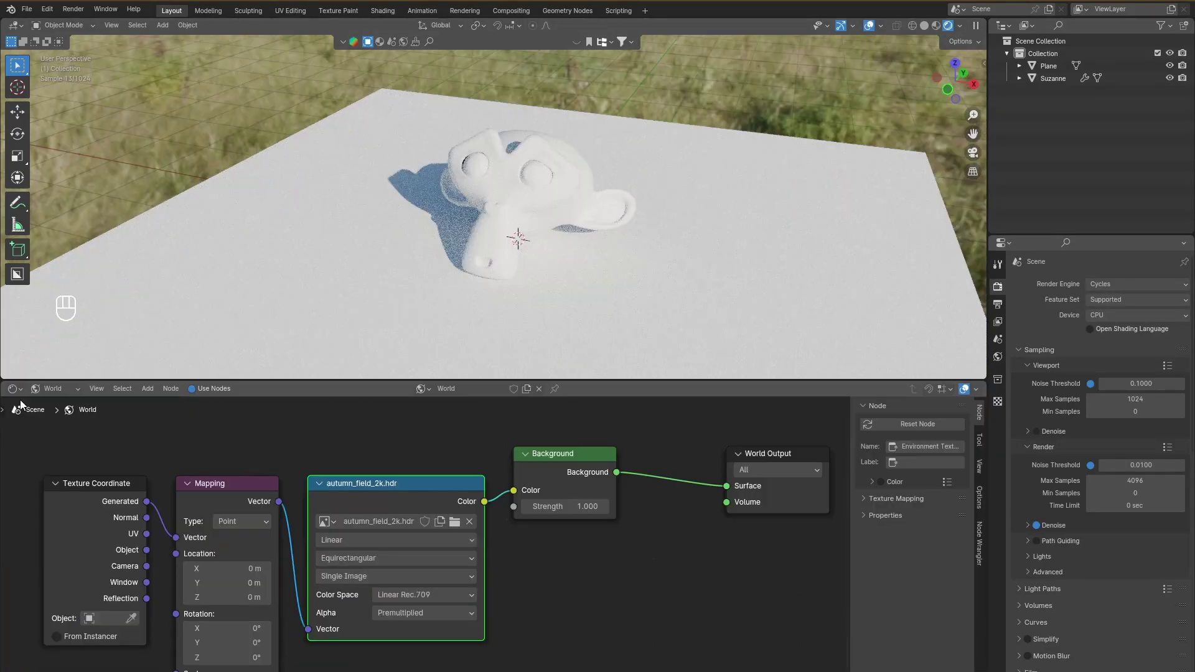
- Select the Background node in the World shader and enlarge the 3D viewport over the node editor
{"action": "left_click", "coordinate": [12, 389]}
{"action": "key", "text": "Escape"}
{"action": "left_click", "coordinate": [73, 390]}
{"action": "left_click", "coordinate": [70, 435]}
{"action": "left_click", "coordinate": [566, 478]}
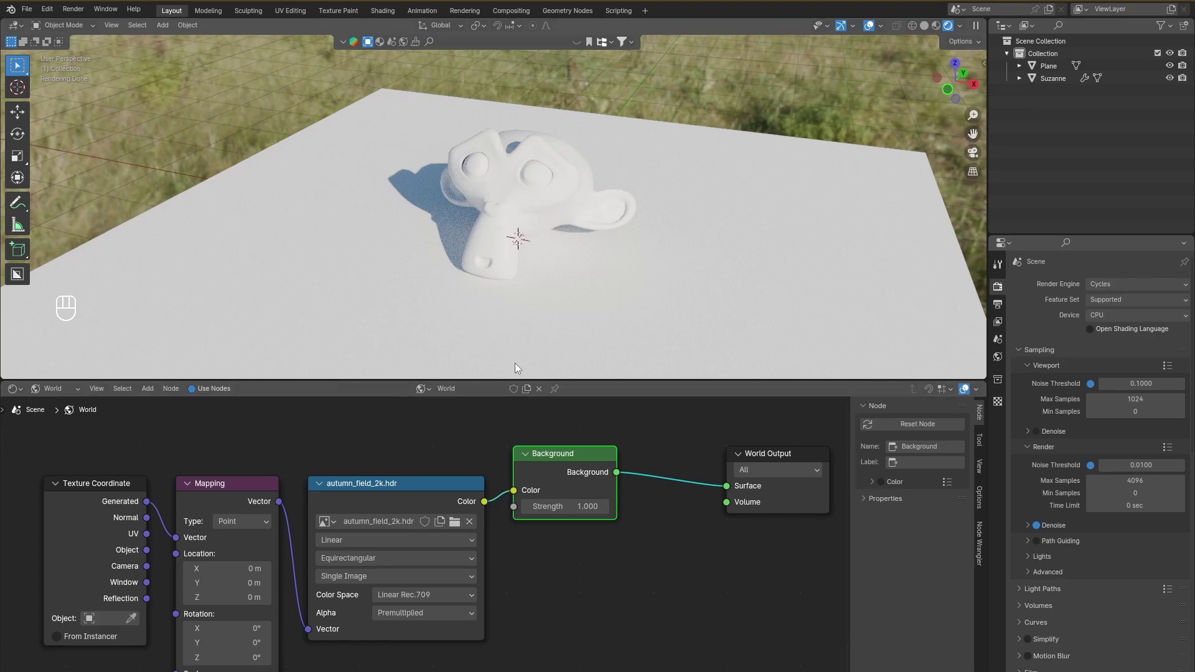
{"action": "left_click_drag", "start_coordinate": [527, 379], "coordinate": [529, 536]}
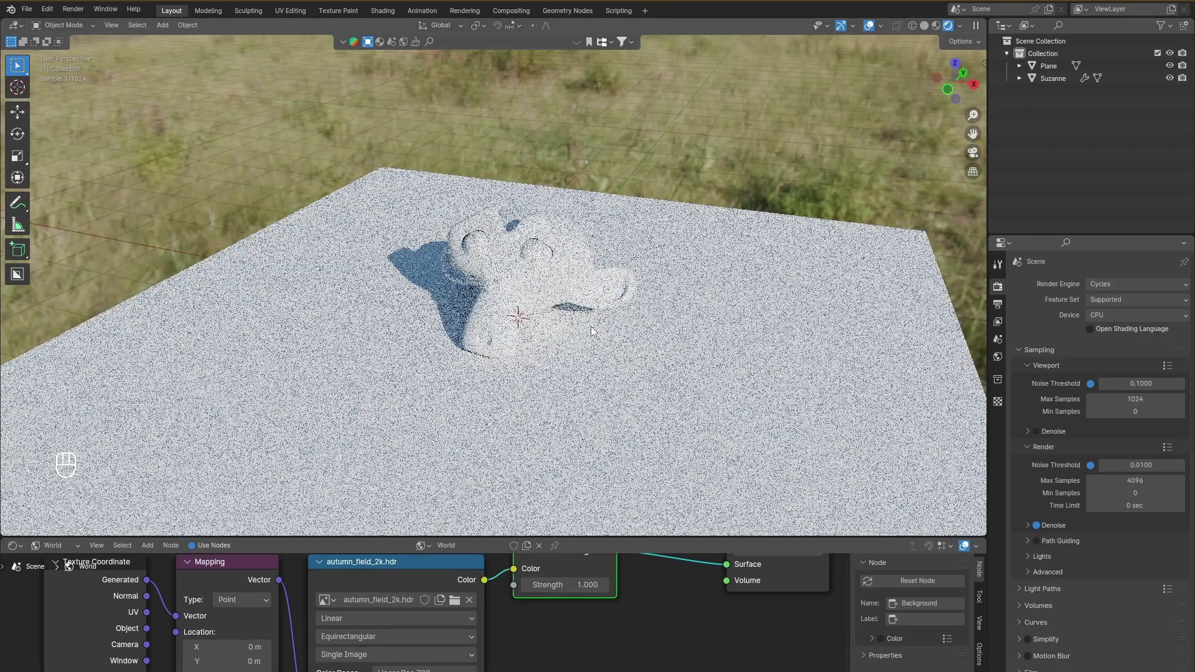
{"action": "middle_click_drag", "start_coordinate": [591, 326], "coordinate": [644, 360]}
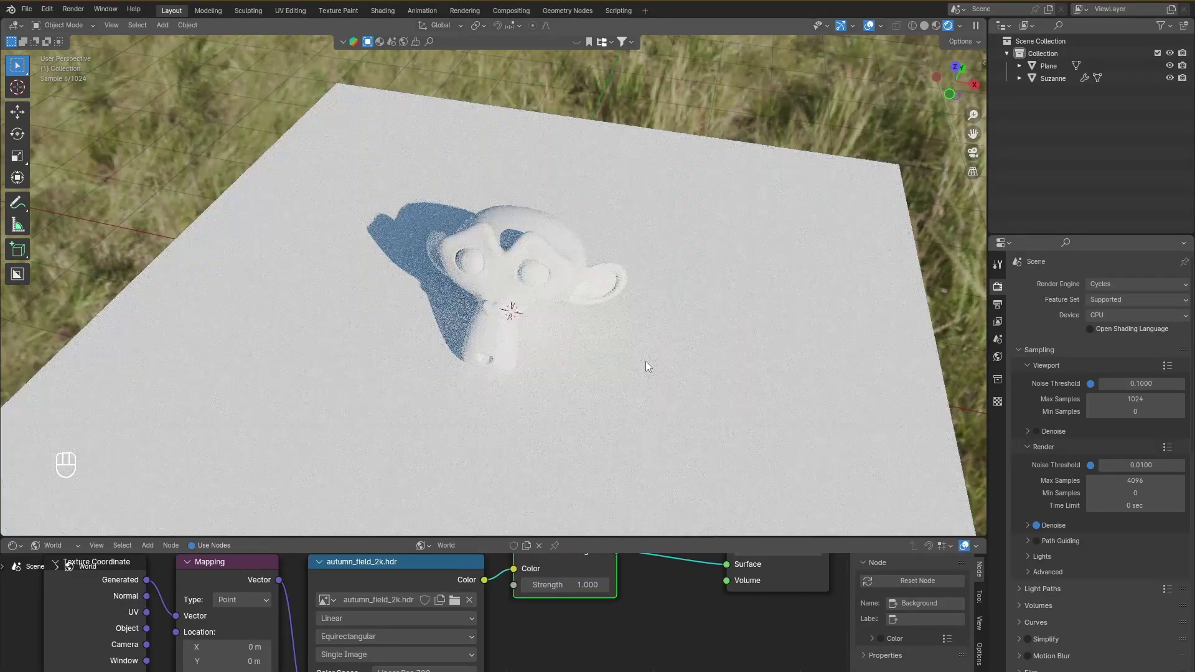
{"action": "key", "text": "shift+a"}
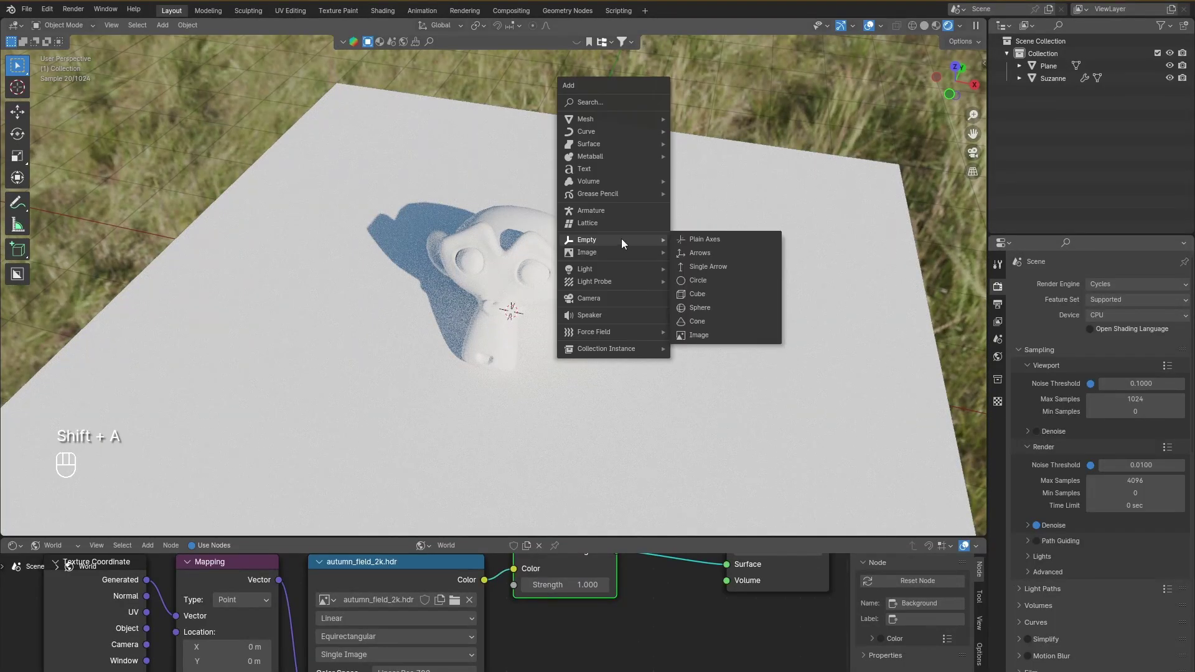
{"action": "mouse_move", "coordinate": [596, 267]}
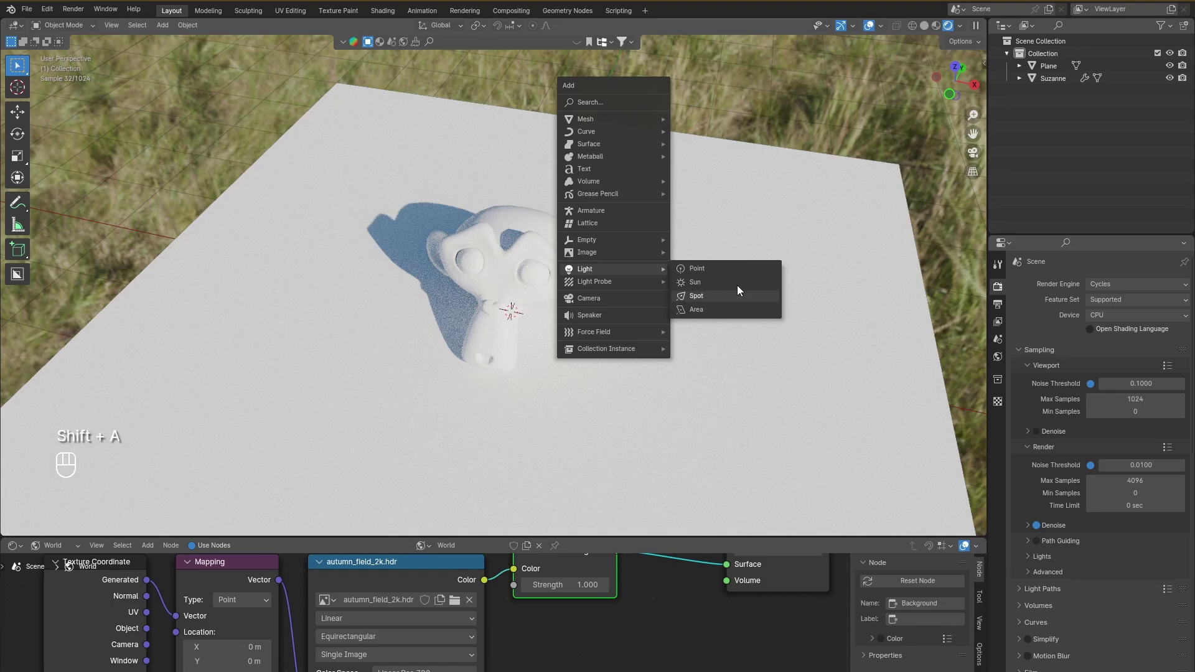
- Scale the ground plane up uniformly so it extends well beyond the monkey head on all sides
{"action": "scroll", "coordinate": [670, 251], "scroll_direction": "down", "scroll_amount": 3}
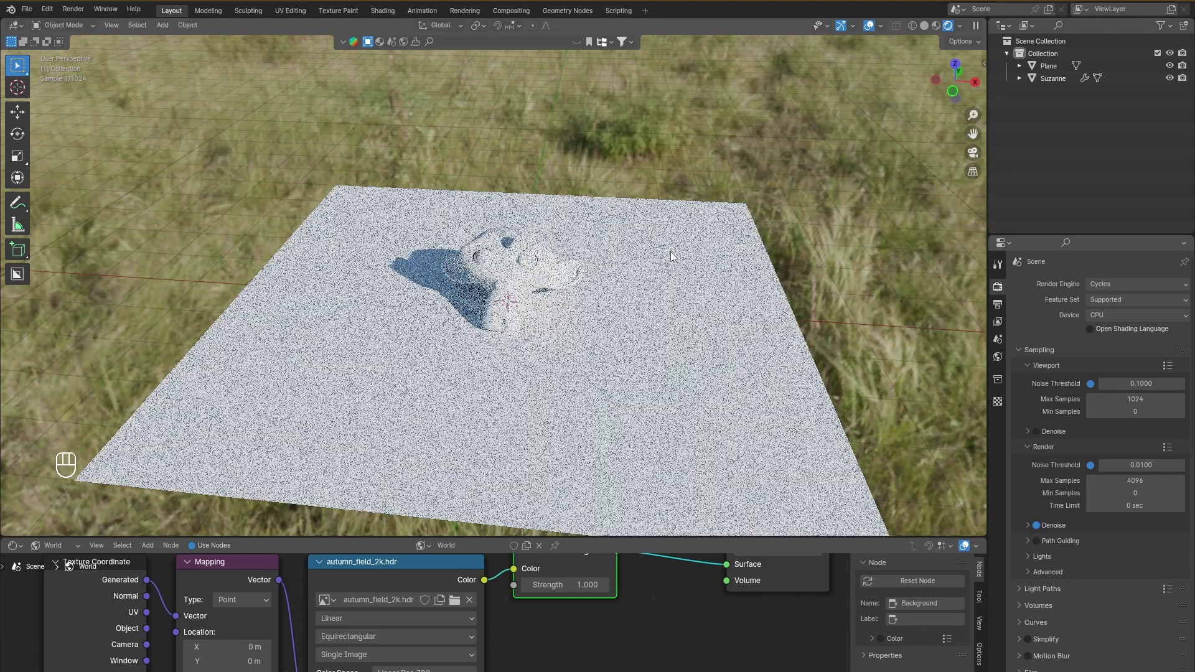
{"action": "left_click", "coordinate": [723, 289]}
{"action": "key", "text": "s"}
{"action": "key", "text": "s"}
{"action": "right_click", "coordinate": [733, 293]}
{"action": "middle_click_drag", "start_coordinate": [733, 293], "coordinate": [727, 312]}
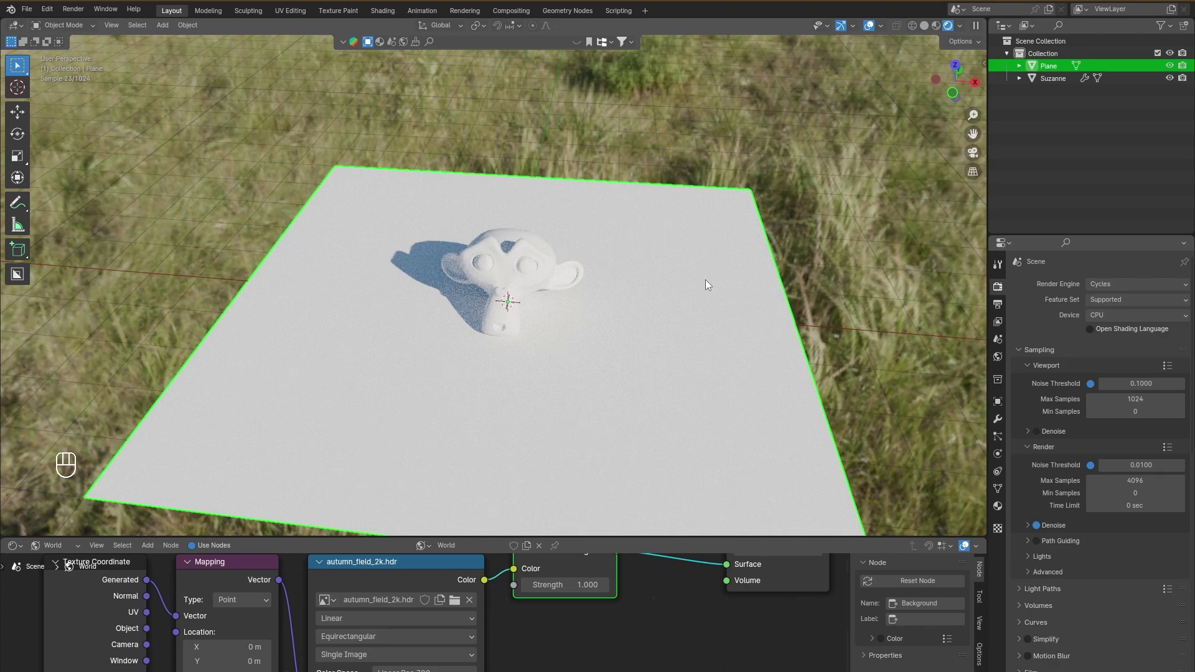
{"action": "key", "text": "s"}
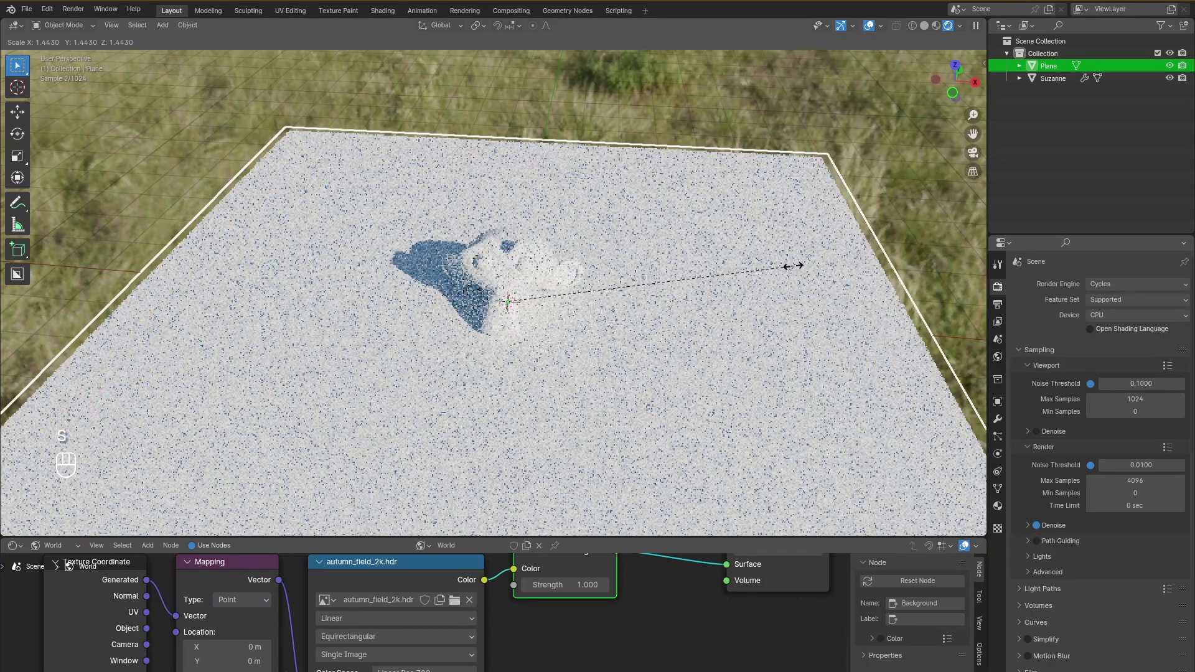
{"action": "left_click", "coordinate": [894, 227]}
- Add a camera and align it to a close view of the monkey head from slightly above
{"action": "key", "text": "shift+a"}
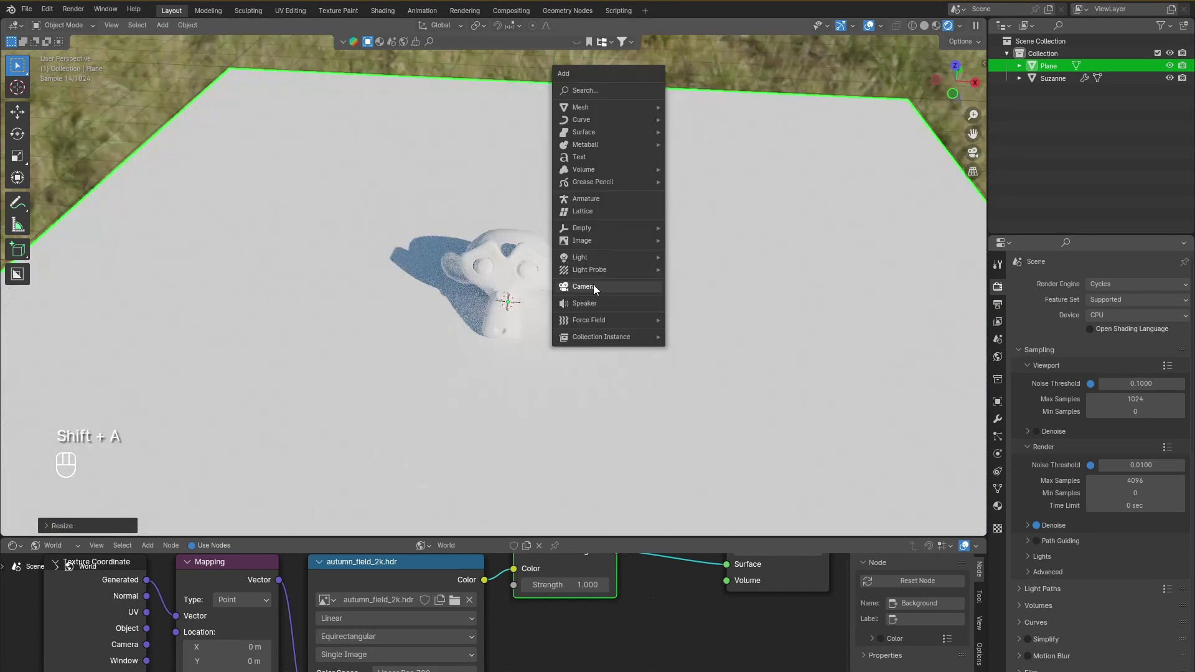
{"action": "left_click", "coordinate": [592, 285]}
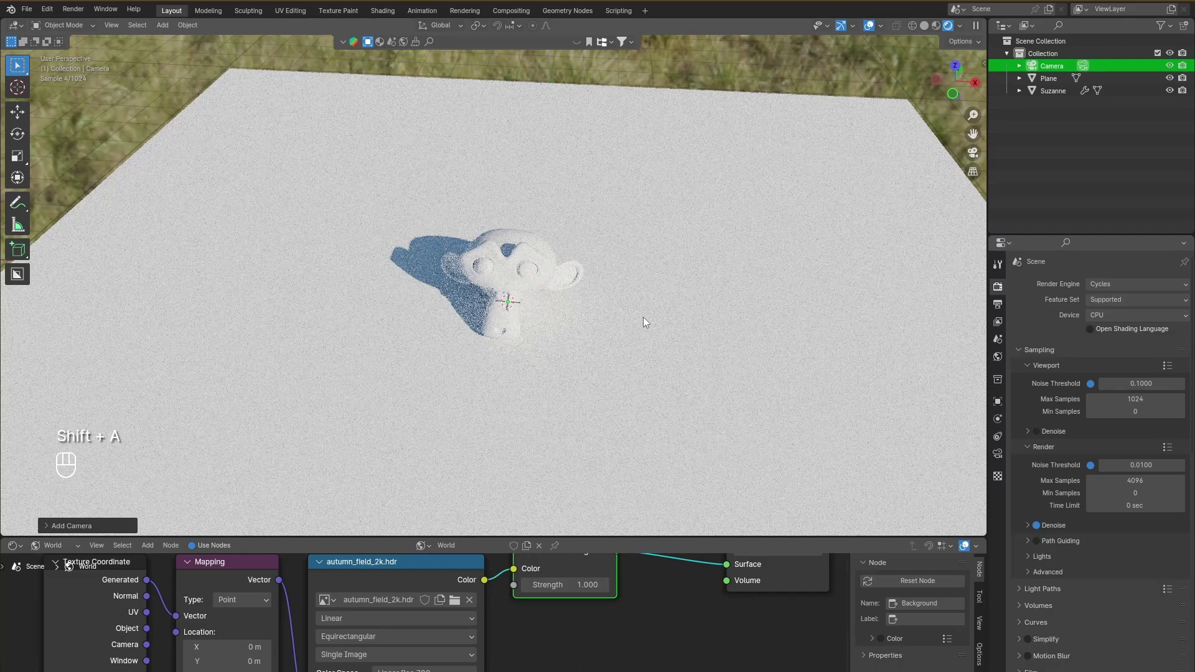
{"action": "mouse_move", "coordinate": [643, 318]}
{"action": "middle_mouse_down"}
{"action": "mouse_move", "coordinate": [630, 308]}
{"action": "mouse_move", "coordinate": [639, 313]}
{"action": "middle_mouse_up"}
{"action": "scroll", "coordinate": [647, 327], "scroll_direction": "up", "scroll_amount": 3}
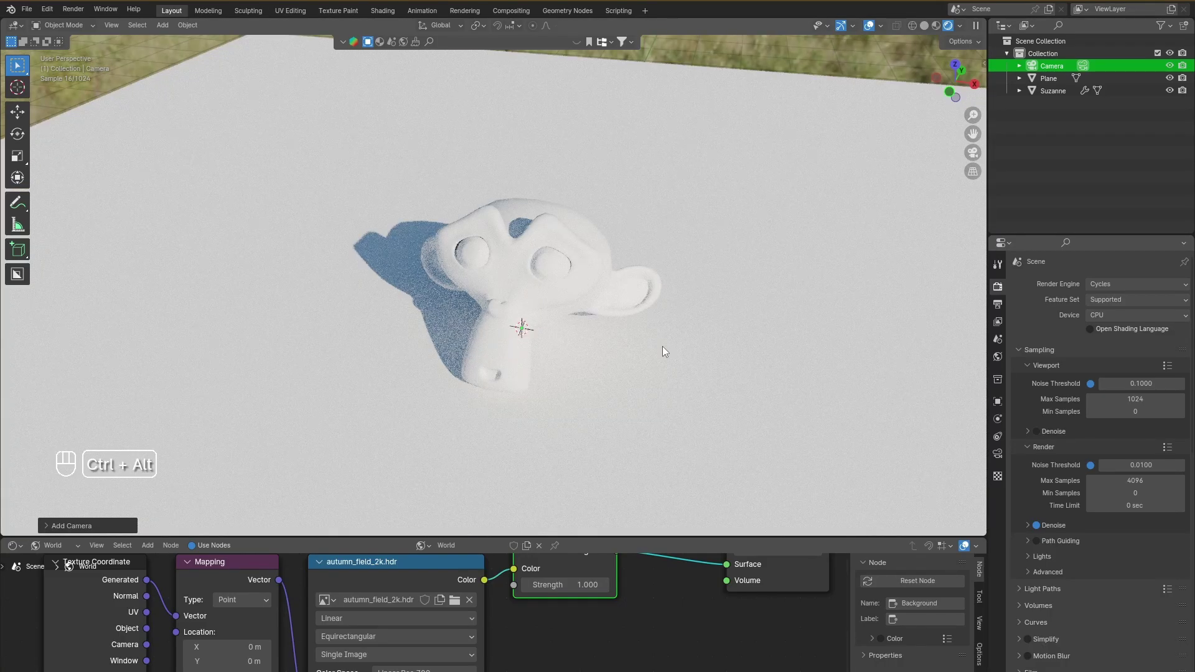
{"action": "key", "text": "ctrl+alt+KP_0"}
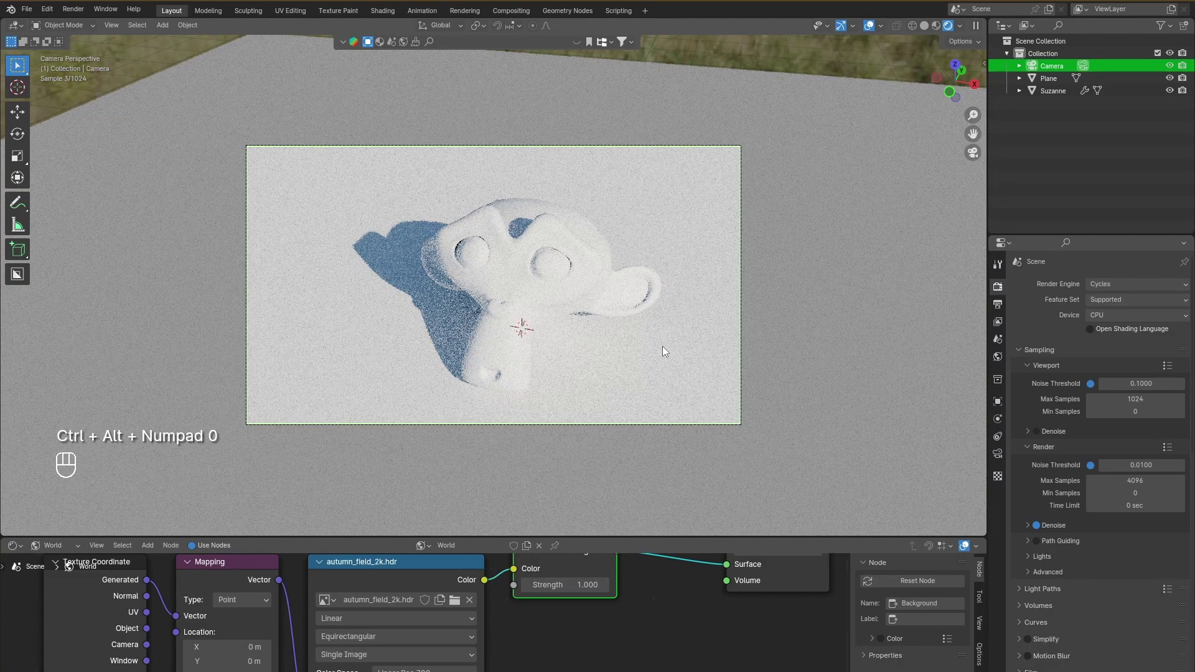
- Hide the viewport overlays and look at the monkey head through the camera
{"action": "left_click", "coordinate": [864, 26]}
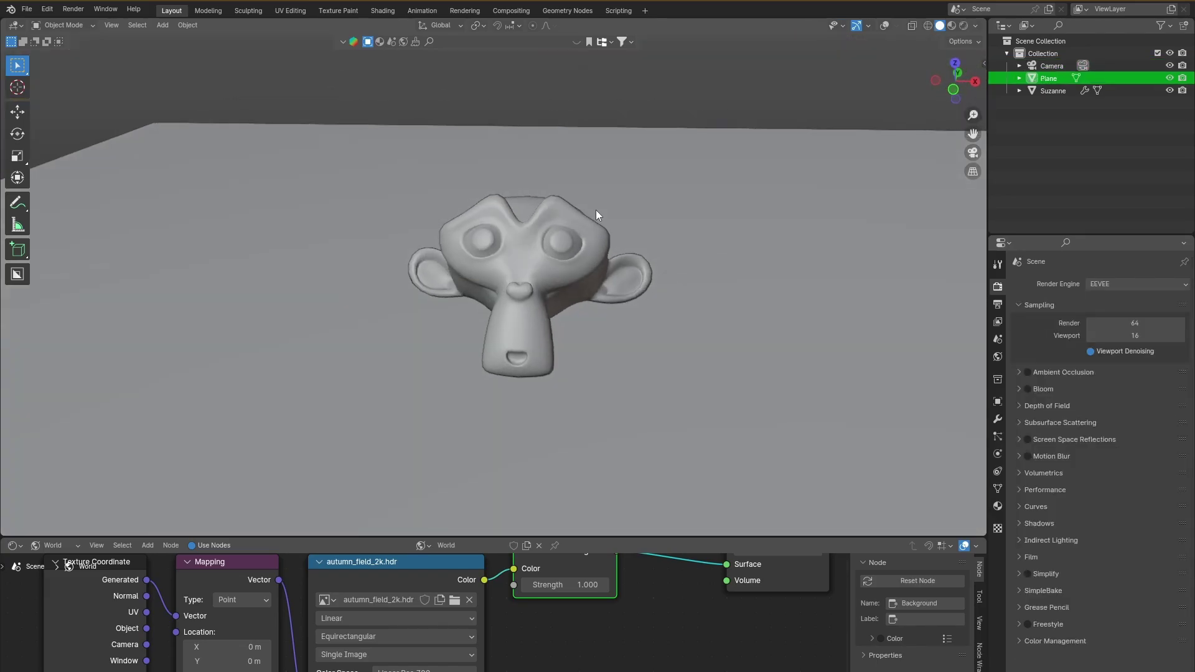
{"action": "scroll", "coordinate": [604, 219], "scroll_direction": "up", "scroll_amount": 1}
{"action": "middle_click_drag", "start_coordinate": [604, 222], "coordinate": [579, 245]}
{"action": "left_click", "coordinate": [973, 153]}
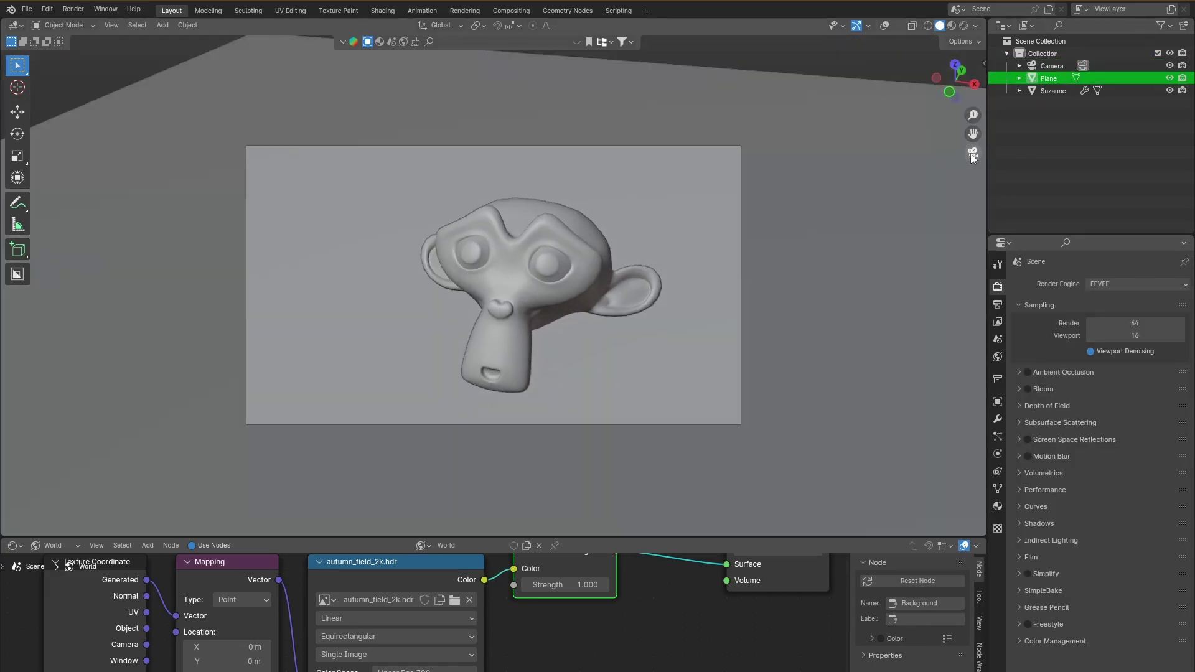
- Capture the camera frame in solid shading as a screen snip and close the Snipping Tool window
{"action": "left_click", "coordinate": [962, 27]}
{"action": "left_click", "coordinate": [940, 27]}
{"action": "key", "text": "super+shift+s"}
{"action": "mouse_move", "coordinate": [247, 144]}
{"action": "left_mouse_down"}
{"action": "mouse_move", "coordinate": [534, 331]}
{"action": "mouse_move", "coordinate": [742, 425]}
{"action": "left_mouse_up"}
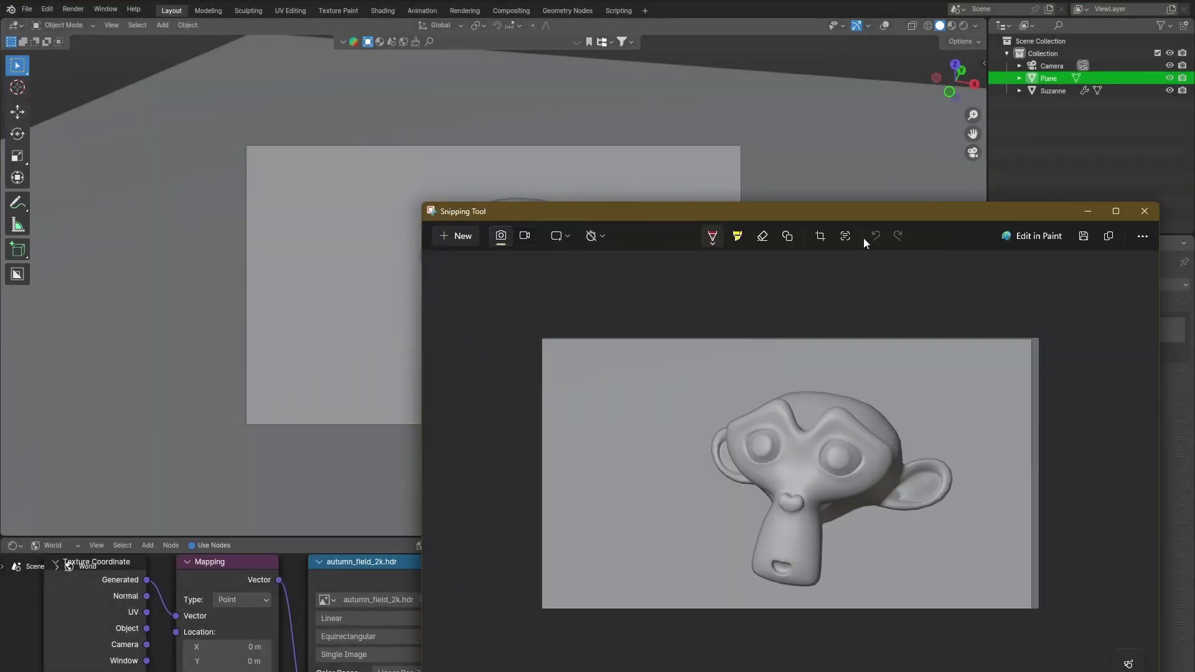
{"action": "left_click_drag", "start_coordinate": [864, 212], "coordinate": [573, 110]}
{"action": "left_click", "coordinate": [852, 111]}
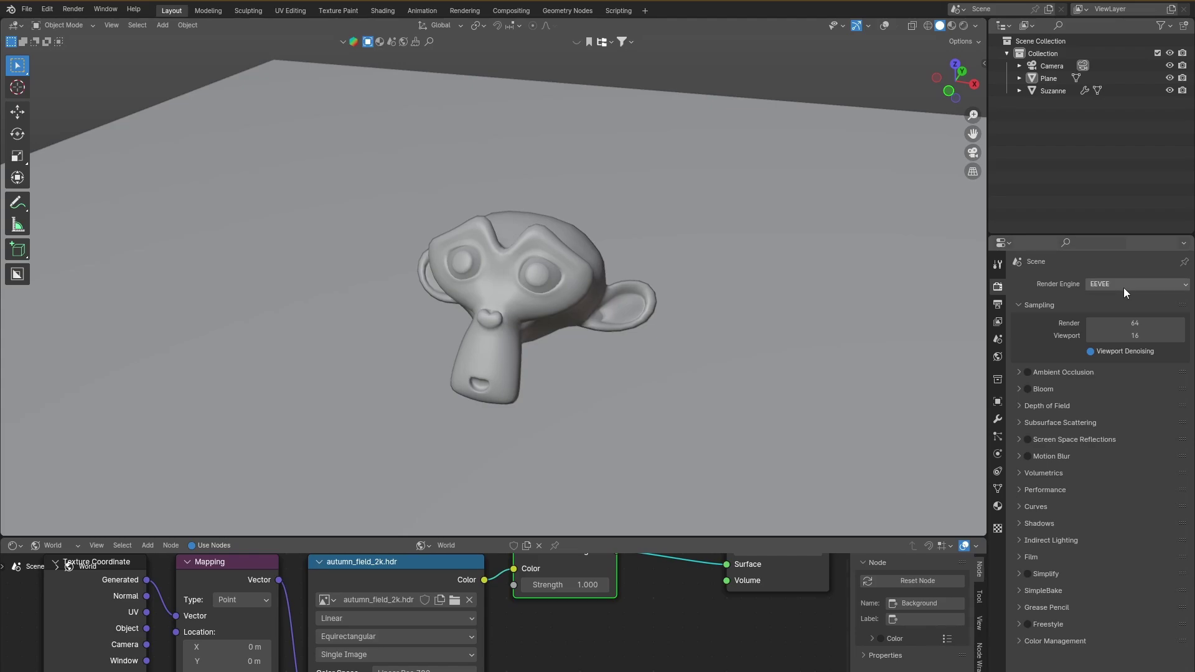
- Show the viewport in rendered shading with EEVEE and examine the monkey head's lighting from several angles
{"action": "left_click", "coordinate": [1123, 287]}
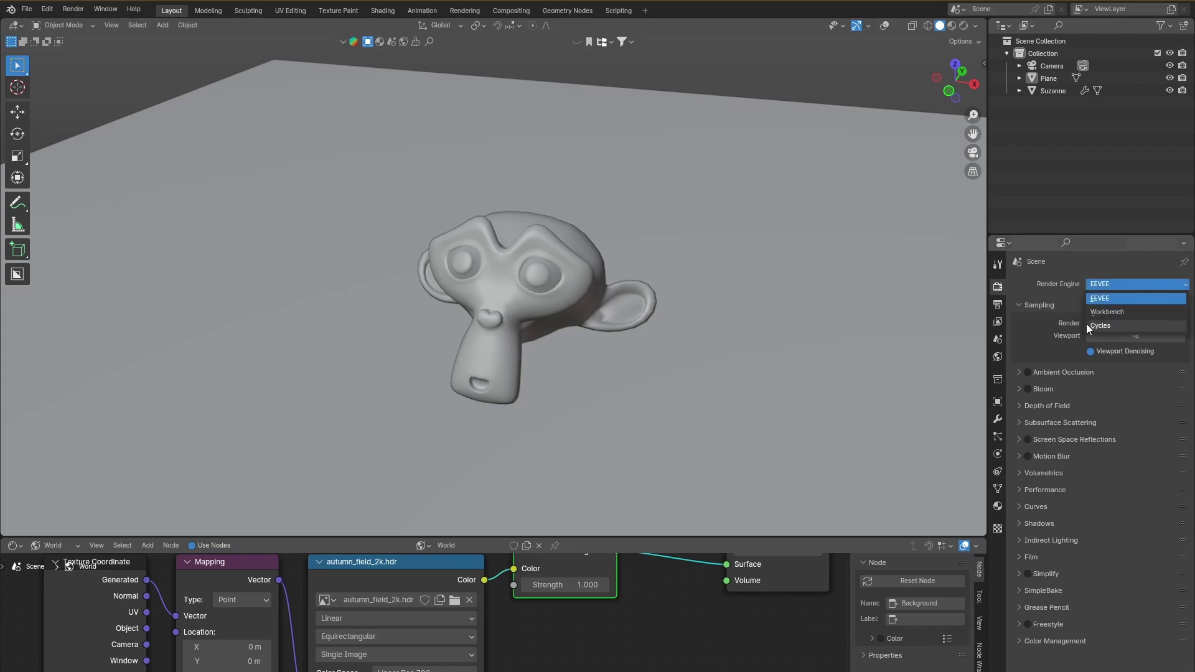
{"action": "left_click", "coordinate": [1110, 285]}
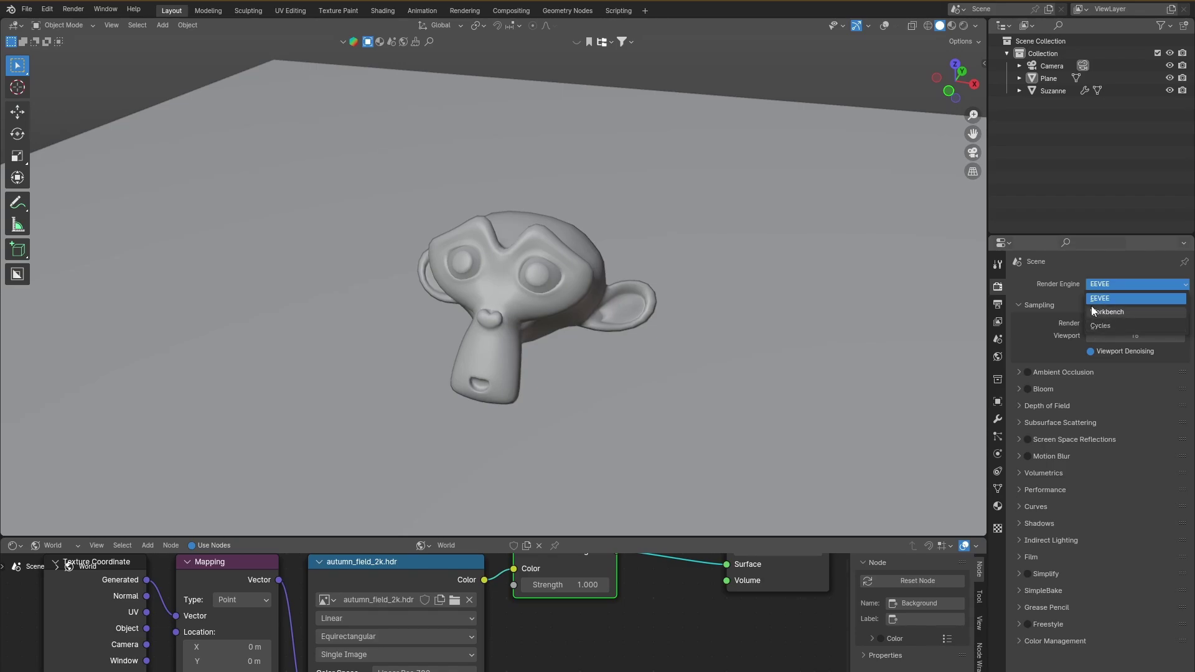
{"action": "left_click", "coordinate": [963, 26]}
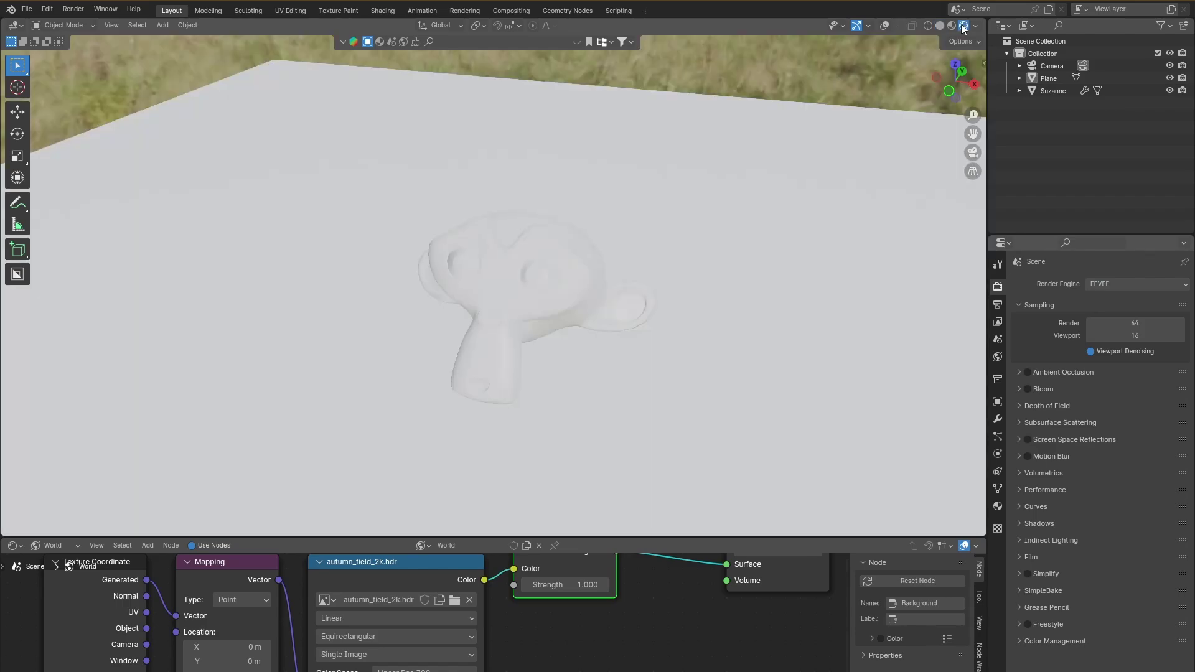
{"action": "middle_click_drag", "start_coordinate": [536, 299], "coordinate": [599, 283]}
{"action": "scroll", "coordinate": [526, 277], "scroll_direction": "down", "scroll_amount": 4}
{"action": "middle_click_drag", "start_coordinate": [671, 298], "coordinate": [428, 302]}
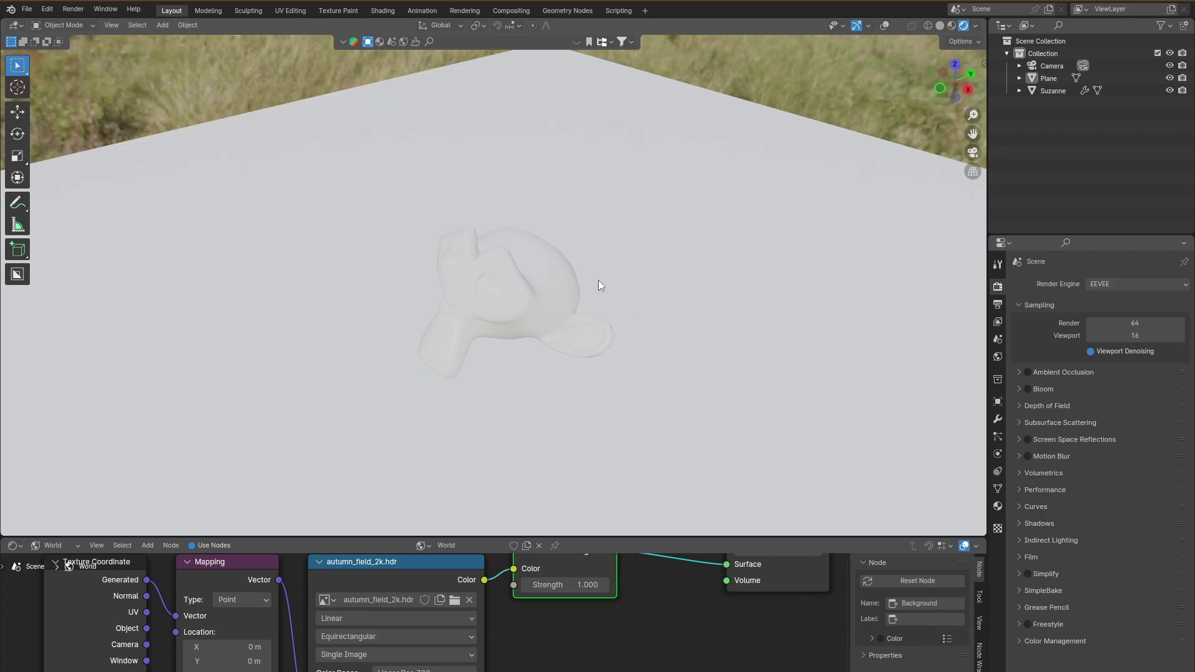
{"action": "mouse_move", "coordinate": [584, 267]}
{"action": "middle_mouse_down"}
{"action": "mouse_move", "coordinate": [636, 295]}
{"action": "mouse_move", "coordinate": [652, 346]}
{"action": "mouse_move", "coordinate": [728, 349]}
{"action": "middle_mouse_up"}
- Compare the monkey head's lighting and shadows by switching the render engine between Cycles and EEVEE
{"action": "left_click", "coordinate": [1125, 284]}
{"action": "left_click", "coordinate": [1118, 325]}
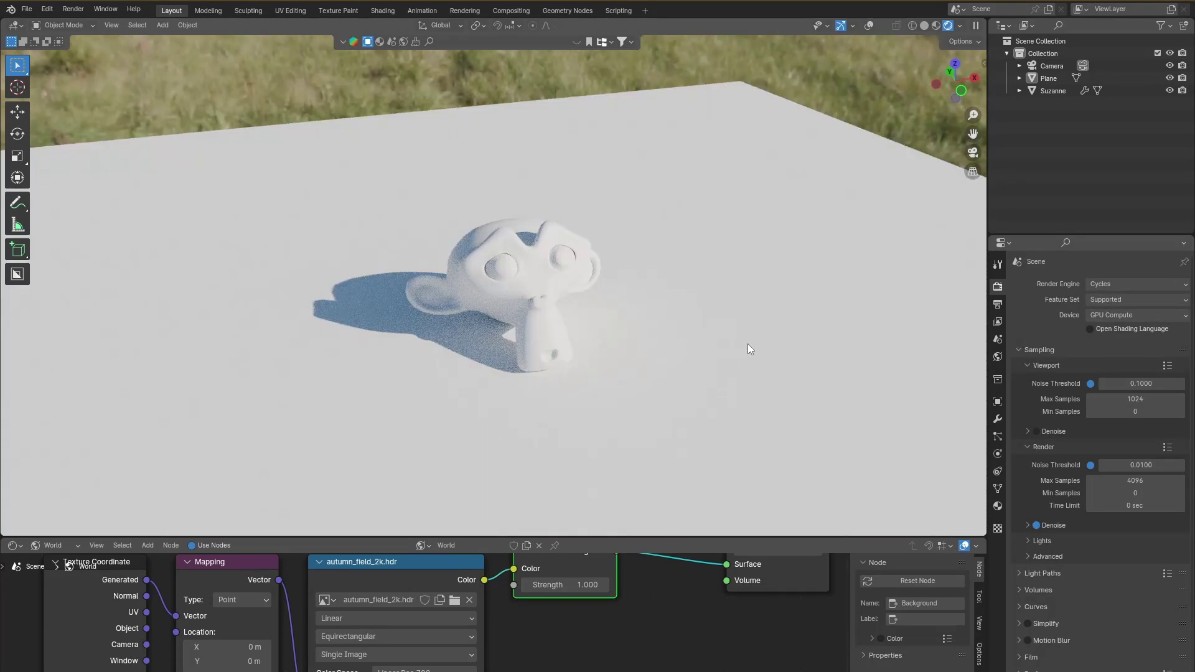
{"action": "left_click", "coordinate": [1138, 286]}
{"action": "left_click", "coordinate": [1118, 301]}
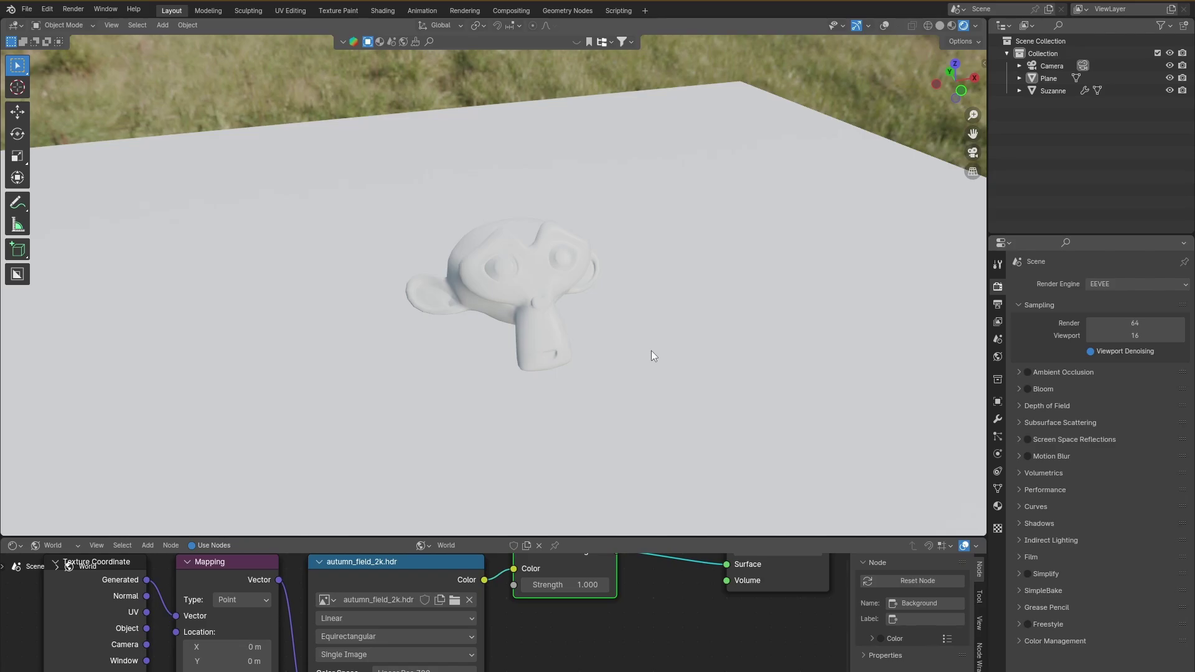
{"action": "left_click", "coordinate": [1127, 284]}
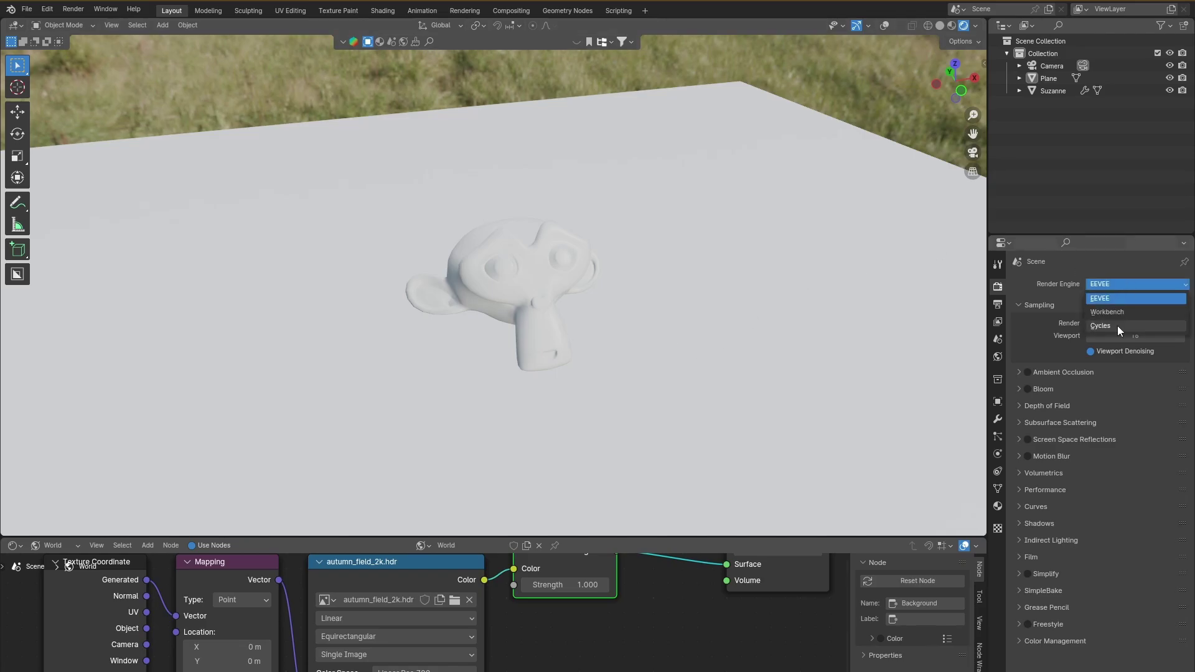
{"action": "left_click", "coordinate": [1118, 326]}
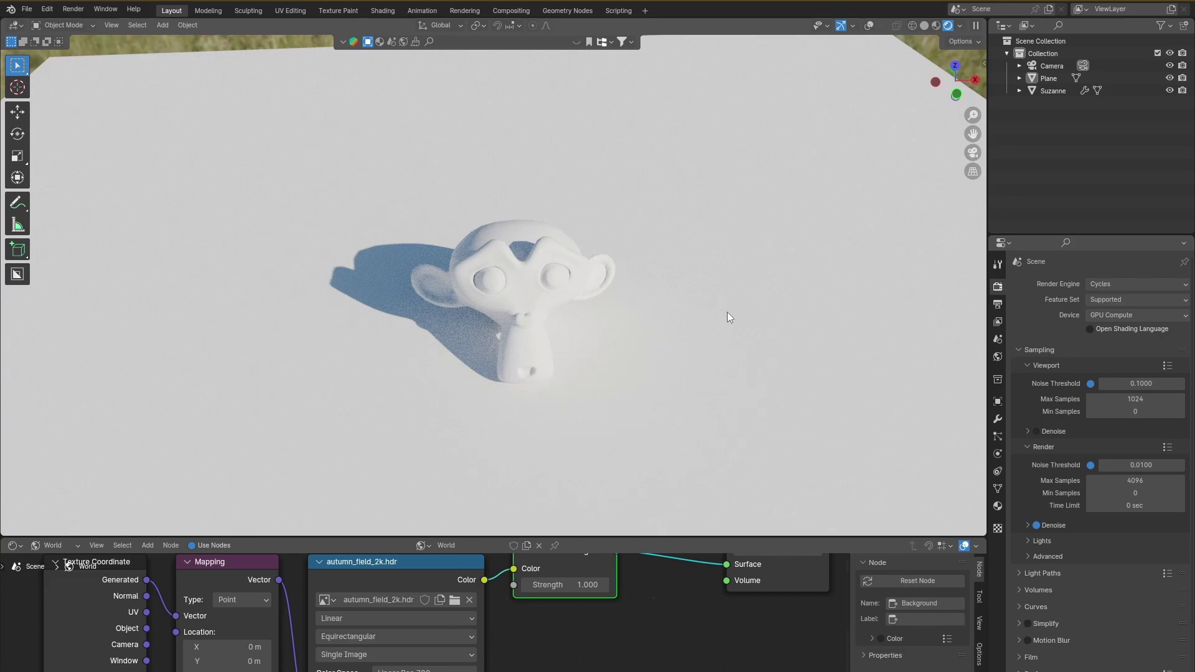
{"action": "left_click", "coordinate": [1105, 284]}
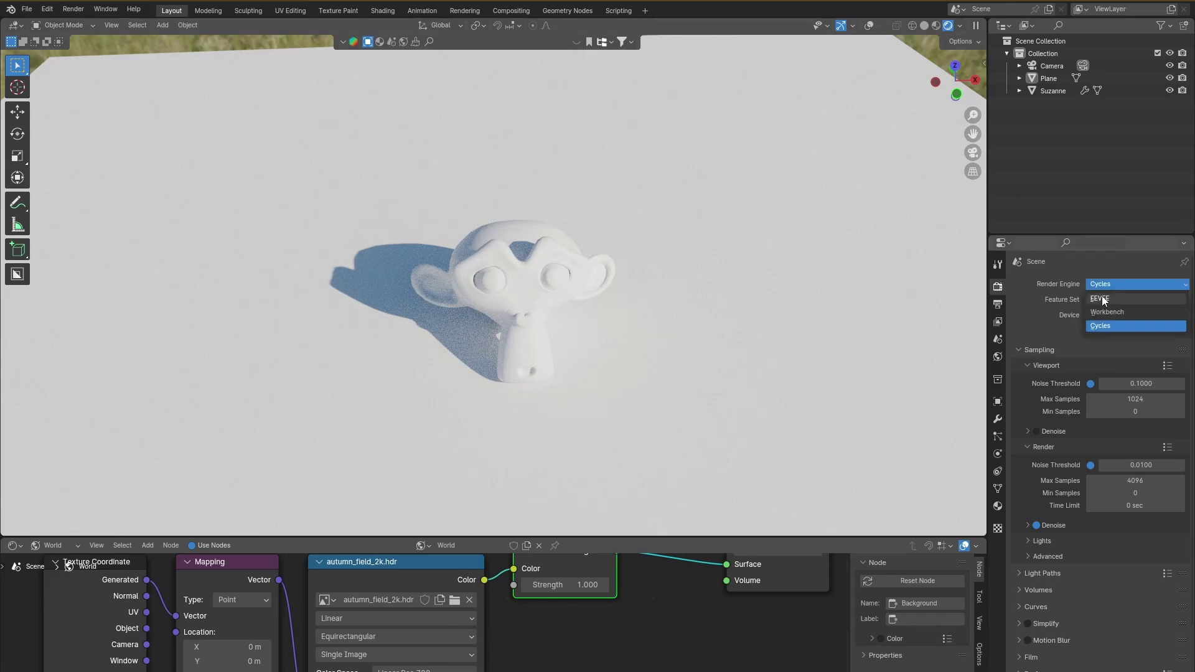
{"action": "left_click", "coordinate": [1108, 299]}
- Set both the render and viewport samples of EEVEE to 123 and check the monkey head through the camera
{"action": "middle_click_drag", "start_coordinate": [693, 290], "coordinate": [662, 275]}
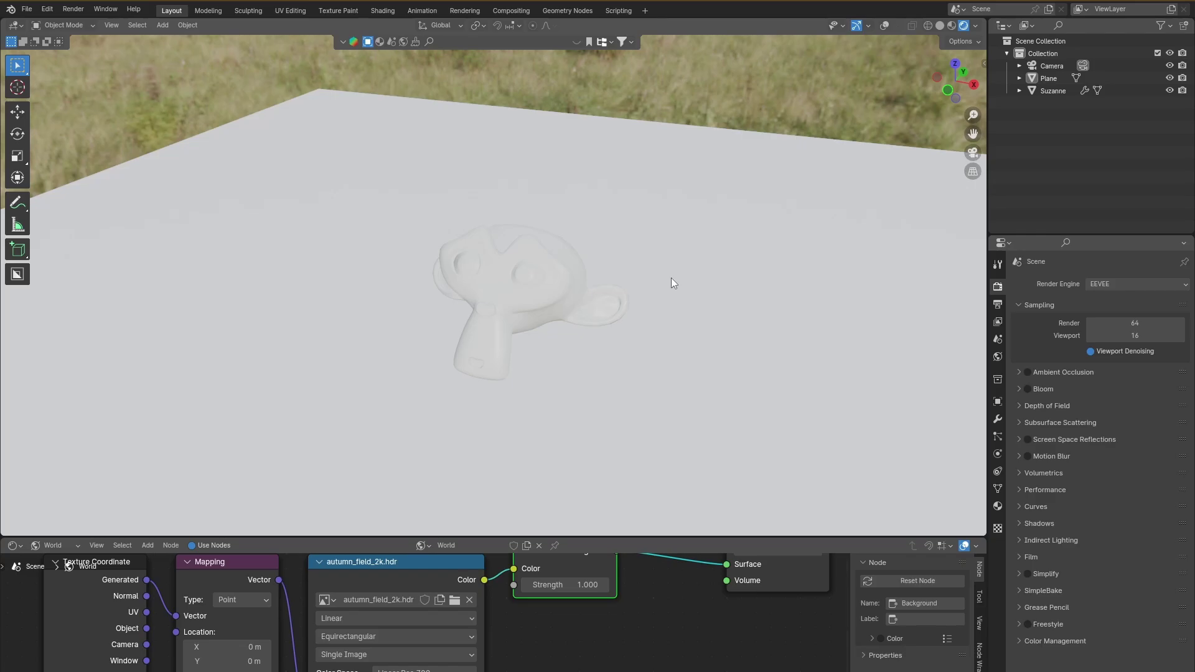
{"action": "scroll", "coordinate": [671, 277], "scroll_direction": "up", "scroll_amount": 3}
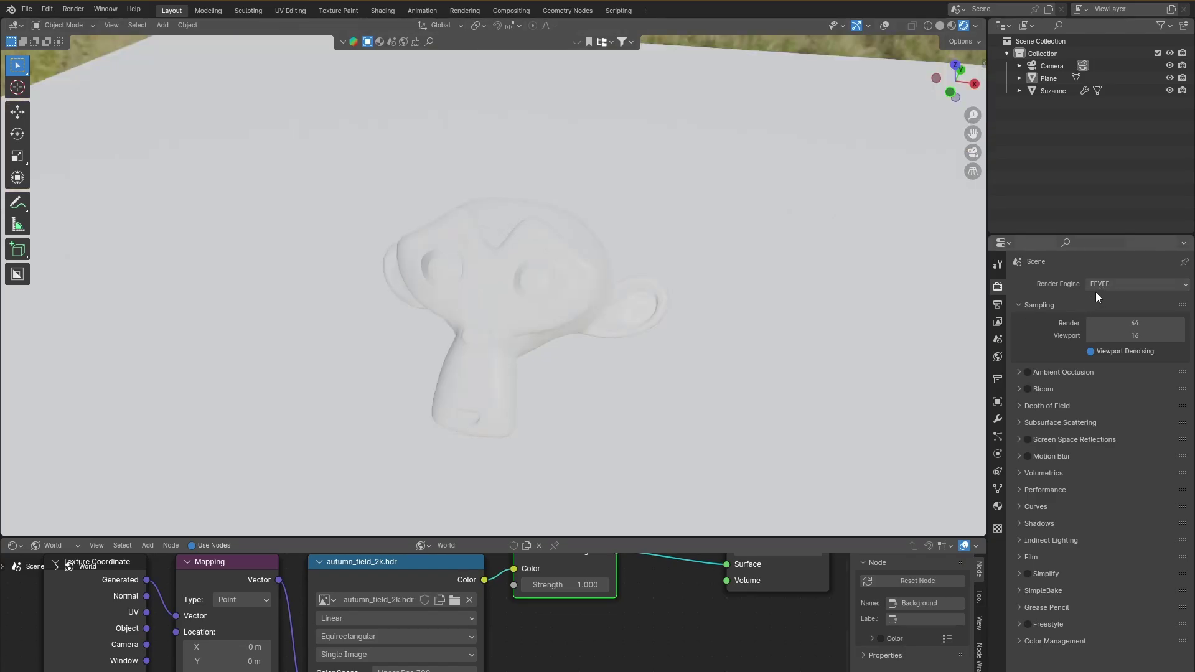
{"action": "key", "text": "KP_0"}
{"action": "left_click", "coordinate": [1032, 305]}
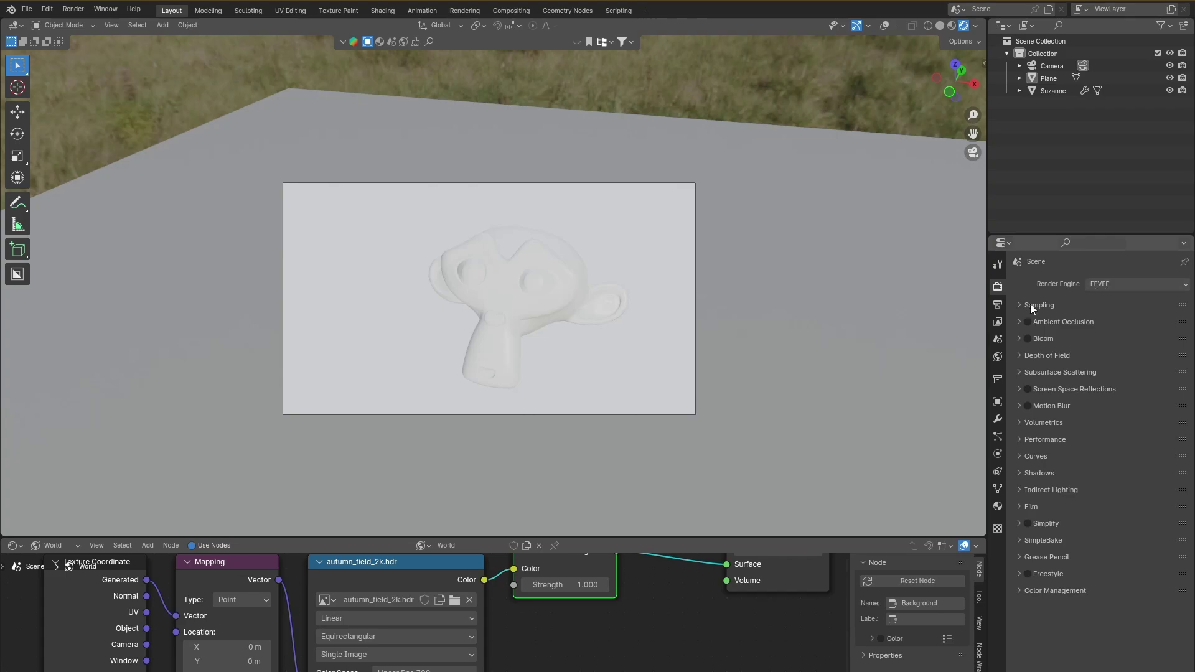
{"action": "left_click", "coordinate": [1018, 305]}
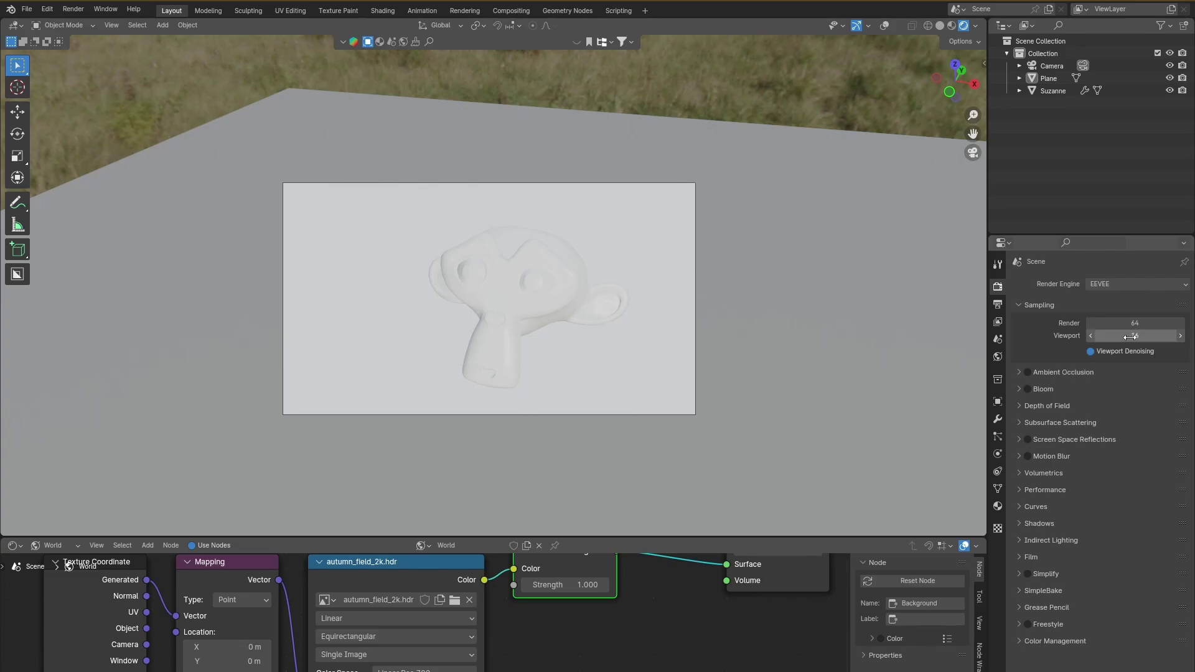
{"action": "mouse_move", "coordinate": [1114, 323]}
{"action": "left_mouse_down"}
{"action": "mouse_move", "coordinate": [1148, 323]}
{"action": "mouse_move", "coordinate": [1118, 328]}
{"action": "left_mouse_up"}
{"action": "left_click_drag", "start_coordinate": [1121, 341], "coordinate": [1152, 335]}
{"action": "scroll", "coordinate": [654, 353], "scroll_direction": "up", "scroll_amount": 3}
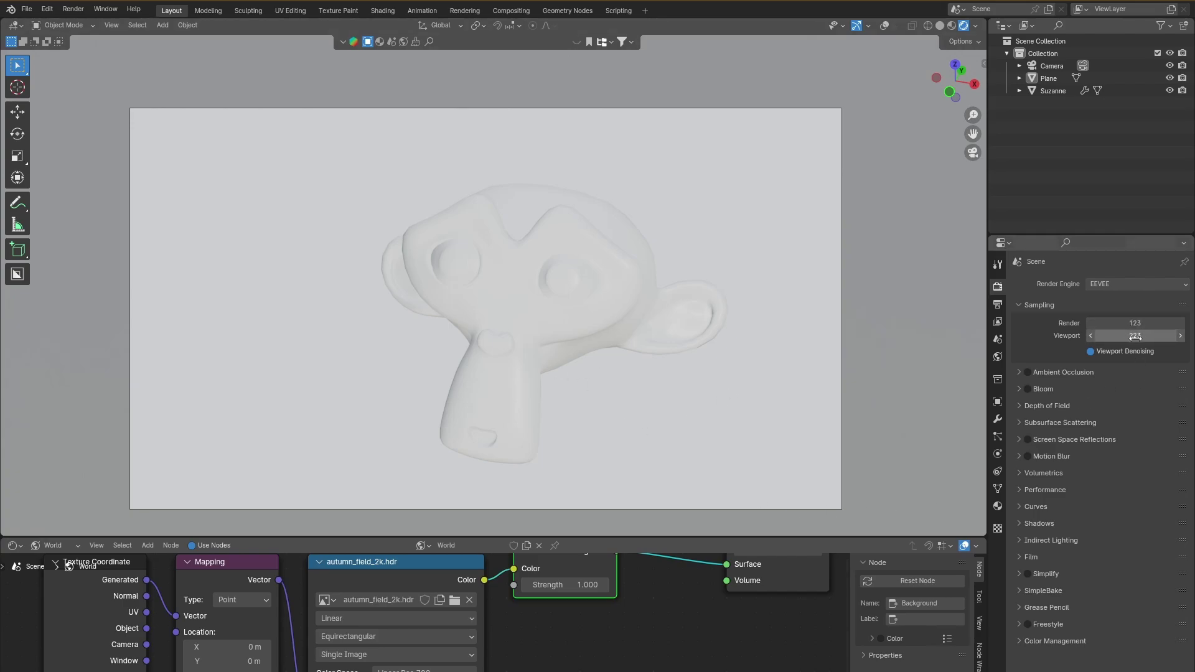
- Reset the EEVEE render and viewport samples to their default values
{"action": "key", "text": "BackSpace"}
{"action": "key", "text": "BackSpace"}
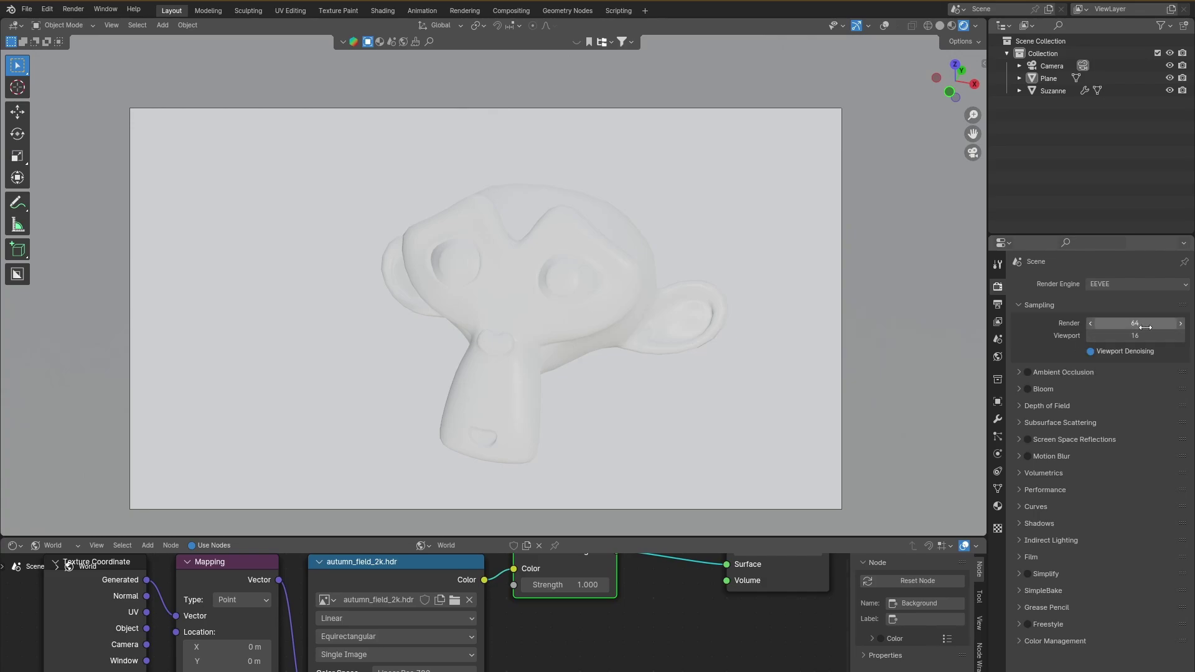
{"action": "scroll", "coordinate": [744, 371], "scroll_direction": "down", "scroll_amount": 2}
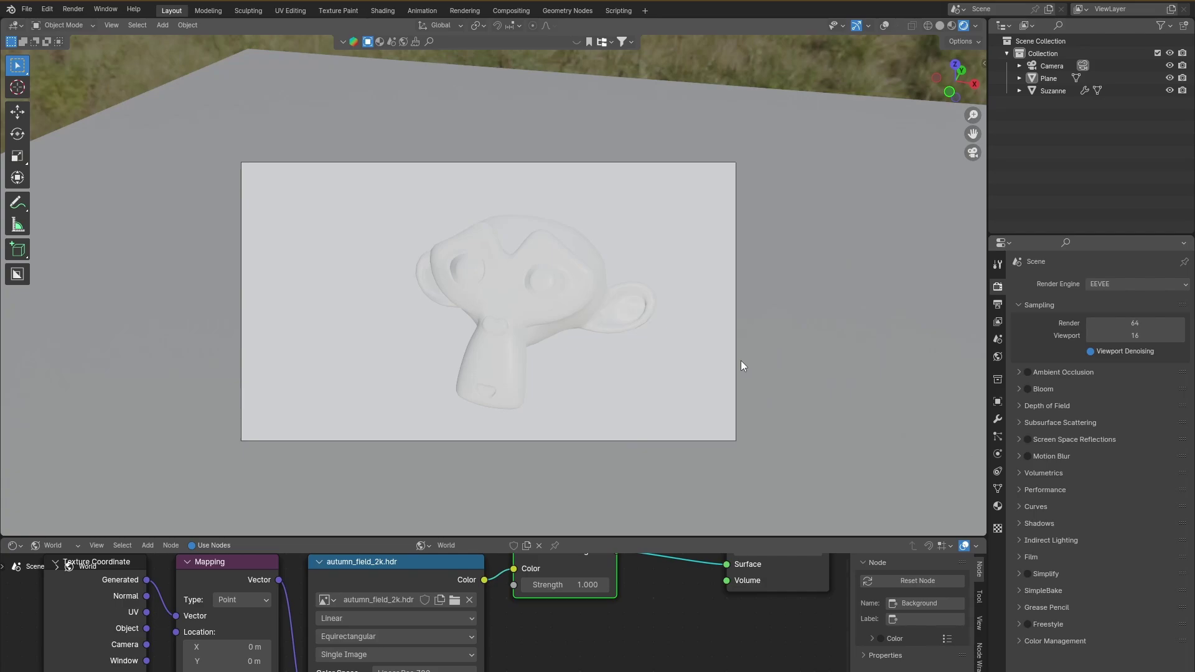
- Leave the camera view and set the render engine to Cycles
{"action": "key", "text": "KP_0"}
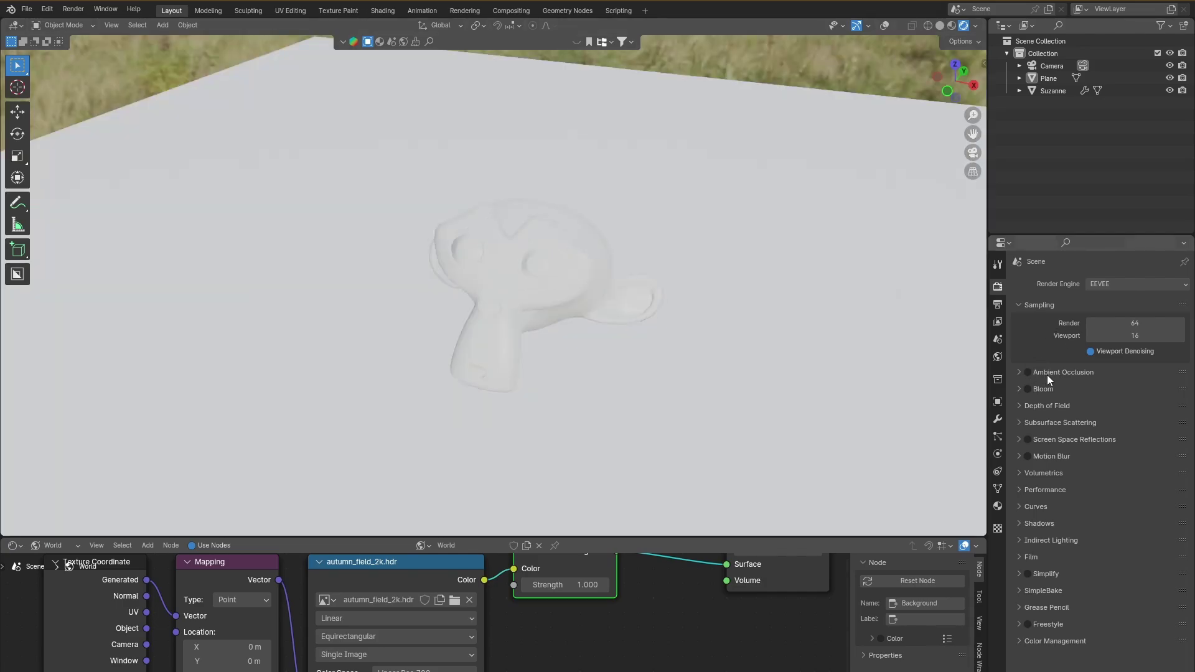
{"action": "left_click", "coordinate": [1140, 286]}
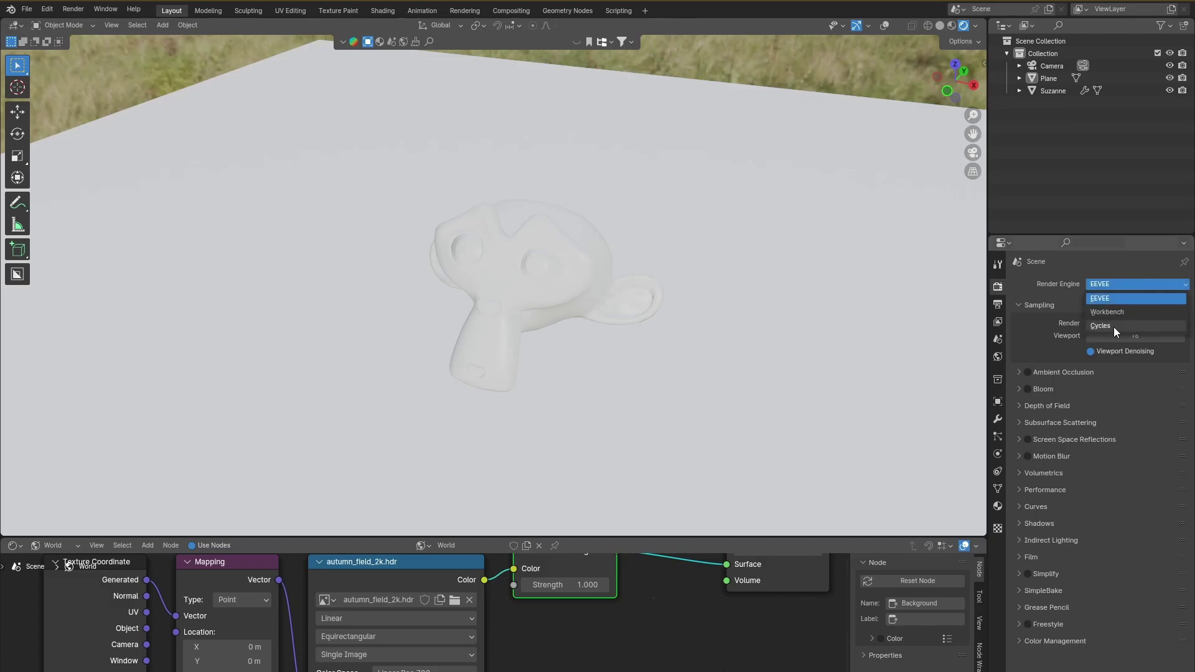
{"action": "left_click", "coordinate": [1114, 327]}
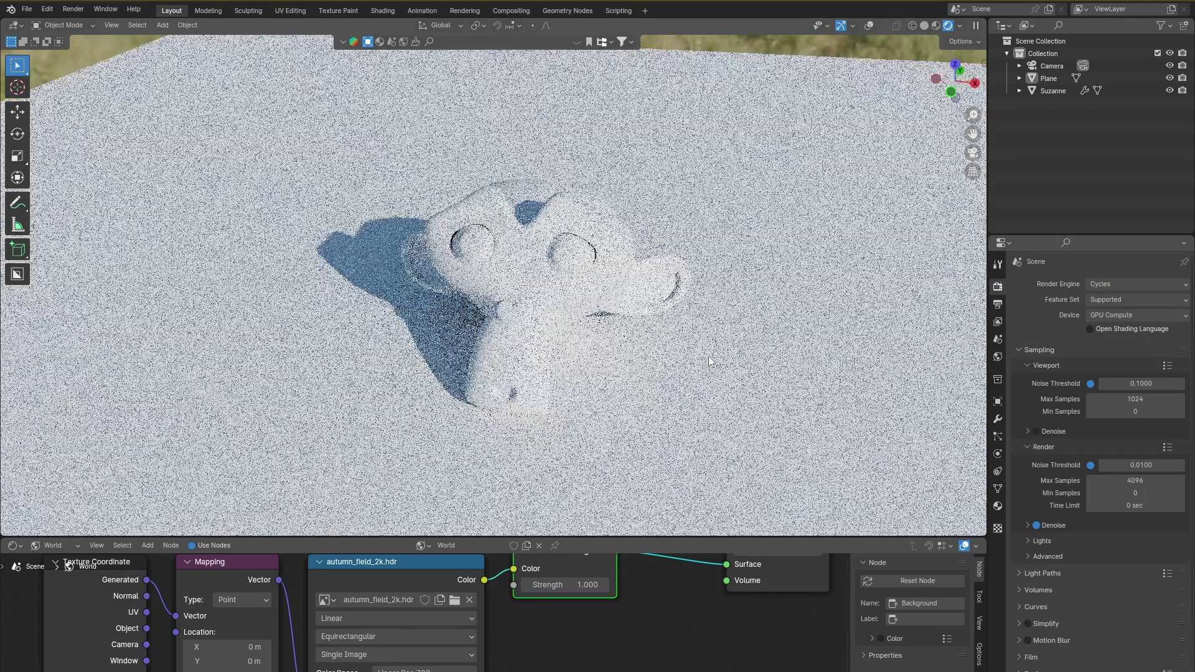
- Examine the monkey head's contact with the plane up close in Cycles and set the render engine to EEVEE
{"action": "middle_click_drag", "start_coordinate": [709, 356], "coordinate": [585, 331]}
{"action": "scroll", "coordinate": [634, 342], "scroll_direction": "up", "scroll_amount": 3}
{"action": "scroll", "coordinate": [607, 322], "scroll_direction": "up", "scroll_amount": 4}
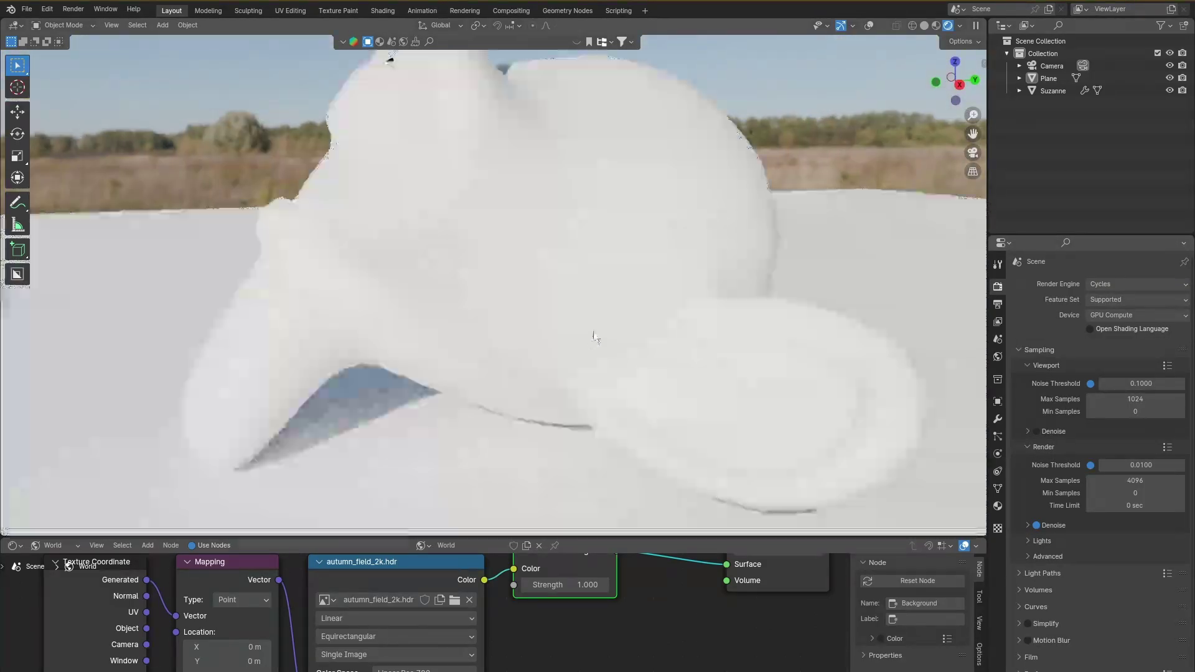
{"action": "middle_click_drag", "start_coordinate": [678, 316], "coordinate": [363, 375]}
{"action": "left_click", "coordinate": [1125, 284]}
{"action": "left_click", "coordinate": [1110, 296]}
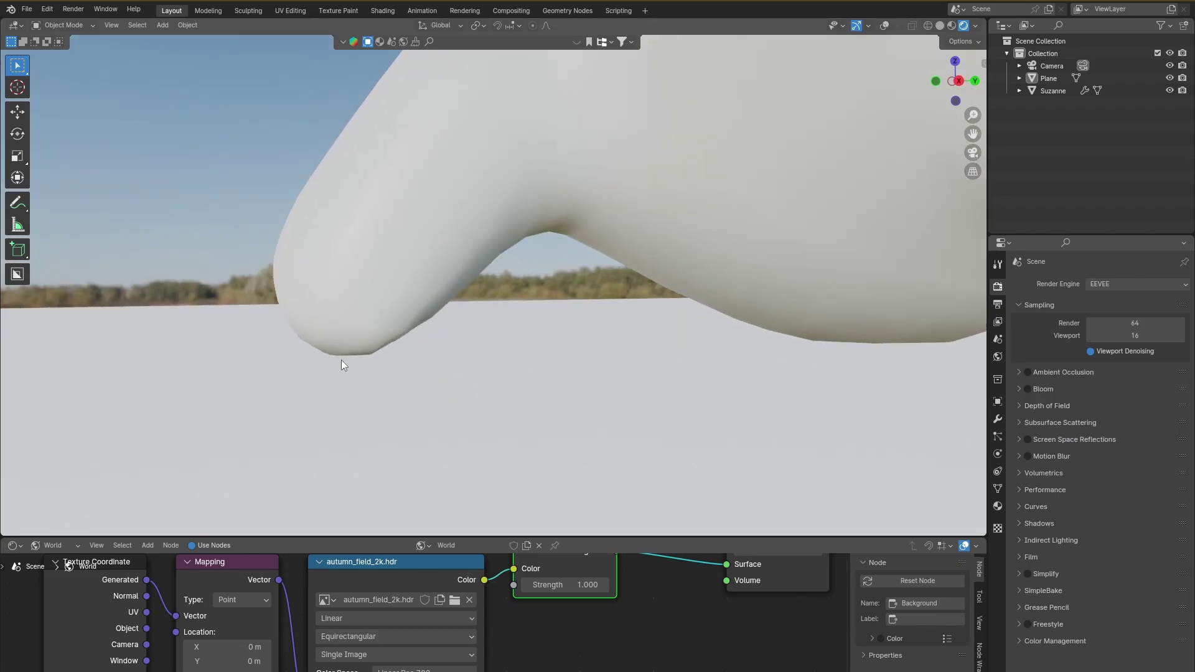
- Compare the contact shadows under the monkey head's chin with EEVEE's Ambient Occlusion switched on and off
{"action": "middle_click_drag", "start_coordinate": [353, 359], "coordinate": [672, 248]}
{"action": "scroll", "coordinate": [528, 361], "scroll_direction": "down", "scroll_amount": 5}
{"action": "scroll", "coordinate": [469, 356], "scroll_direction": "up", "scroll_amount": 4}
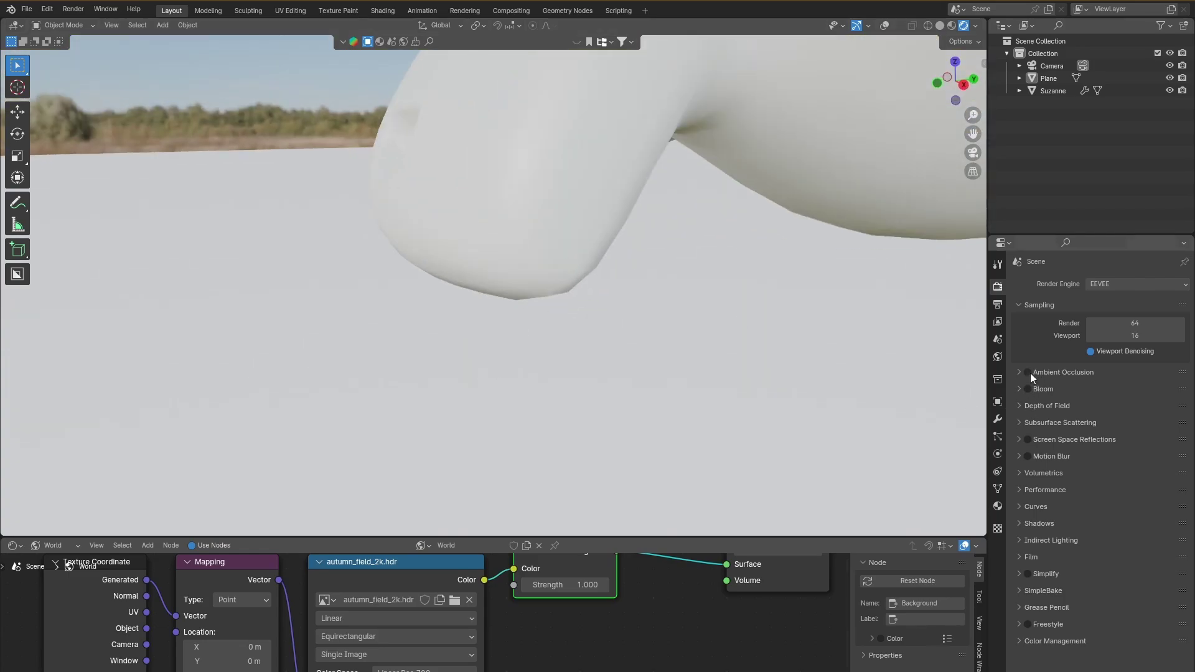
{"action": "left_click", "coordinate": [1028, 372]}
{"action": "middle_click_drag", "start_coordinate": [576, 289], "coordinate": [522, 293]}
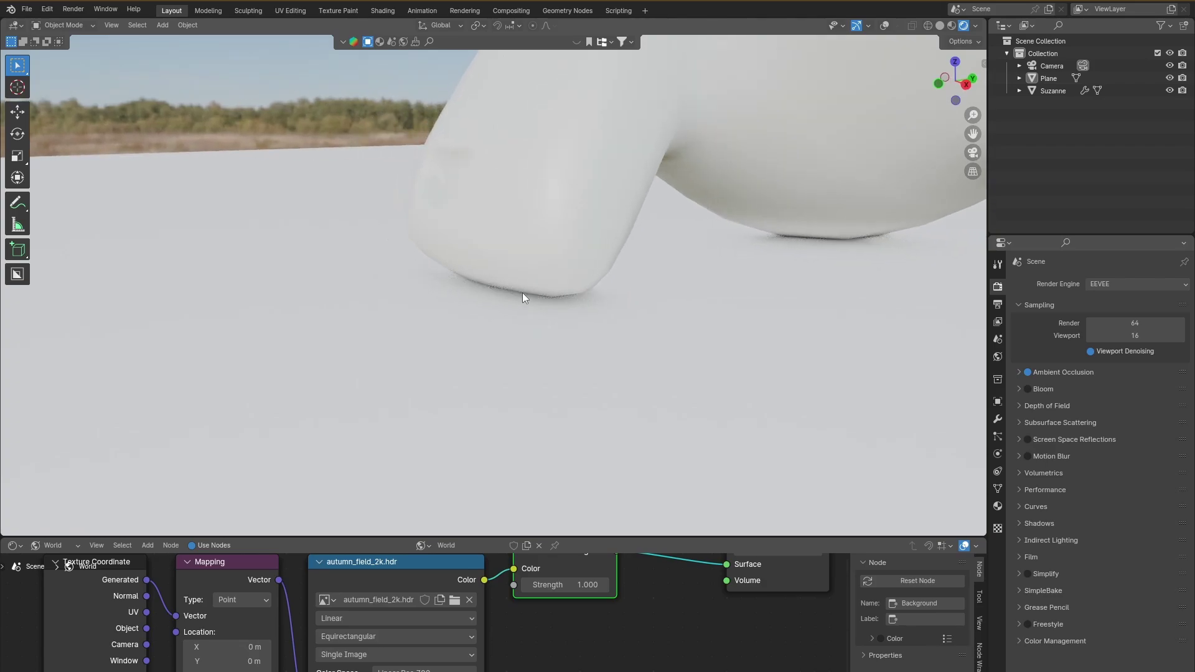
{"action": "left_click", "coordinate": [1028, 372]}
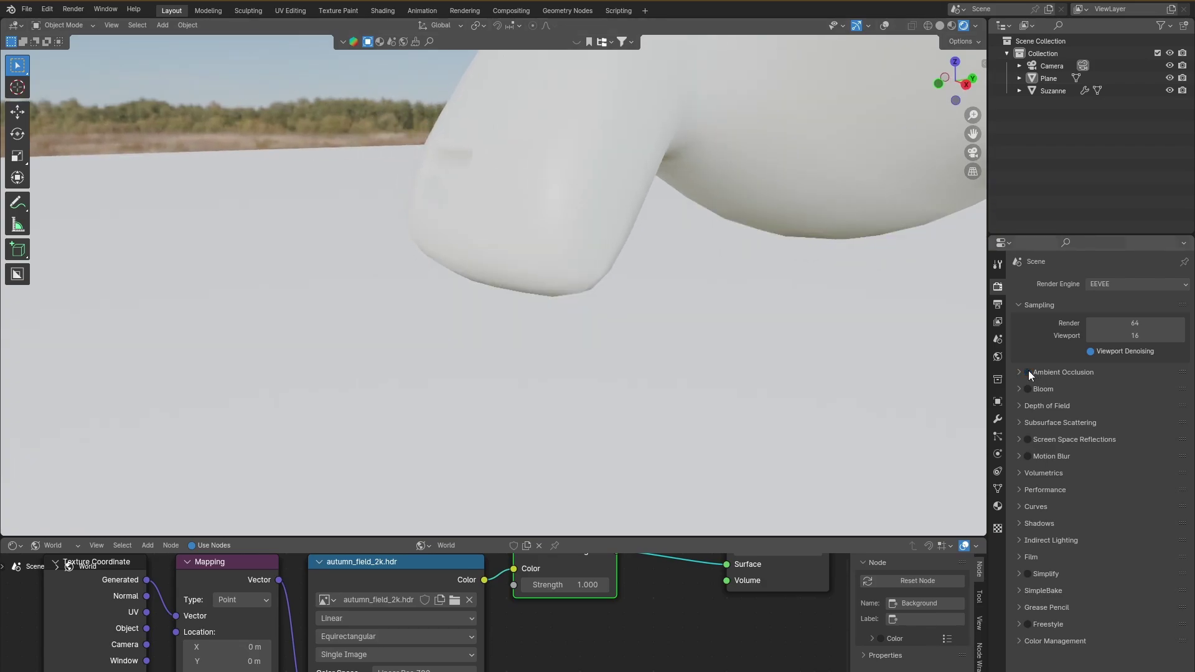
{"action": "left_click", "coordinate": [1028, 372]}
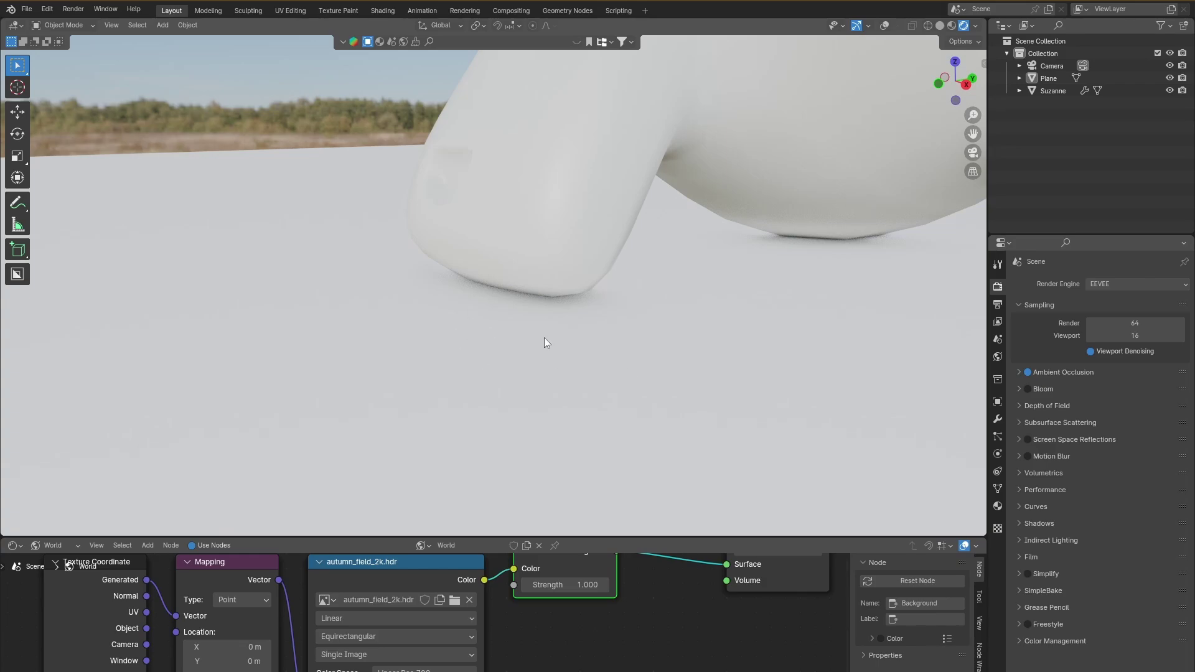
{"action": "middle_click_drag", "start_coordinate": [547, 293], "coordinate": [779, 352]}
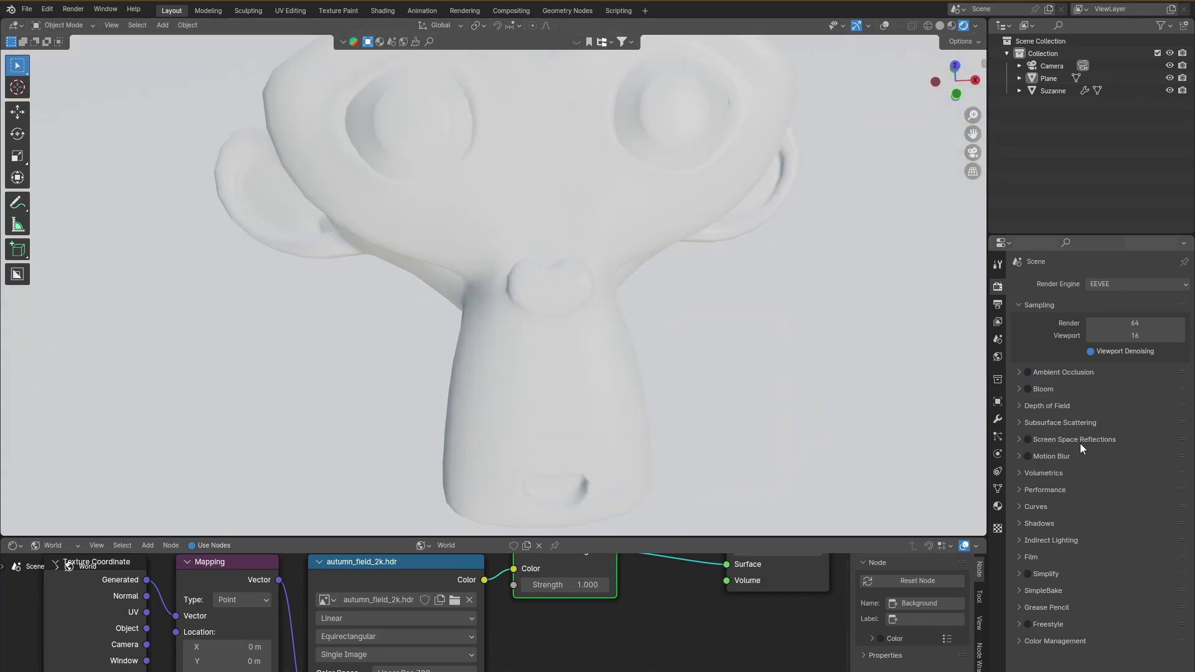
{"action": "scroll", "coordinate": [856, 401], "scroll_direction": "down", "scroll_amount": 3}
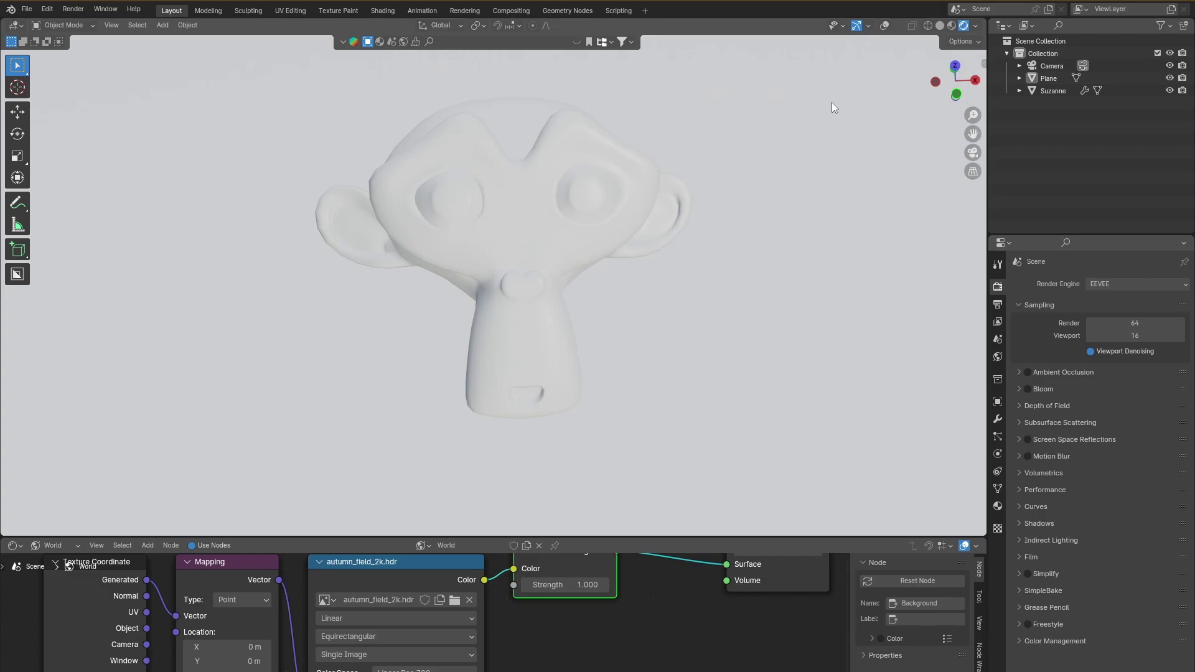
- Turn on the viewport overlays, select the monkey head and show its object material in the shader editor
{"action": "left_click", "coordinate": [887, 25]}
{"action": "left_click", "coordinate": [550, 212]}
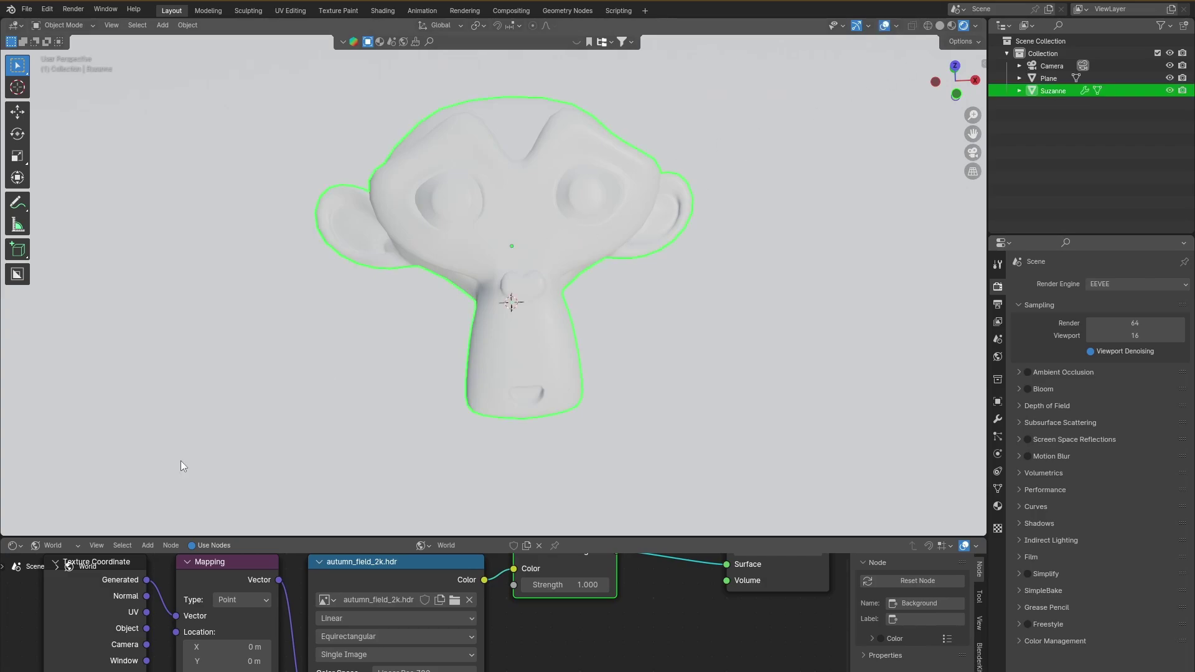
{"action": "left_click", "coordinate": [59, 546]}
{"action": "left_click", "coordinate": [56, 576]}
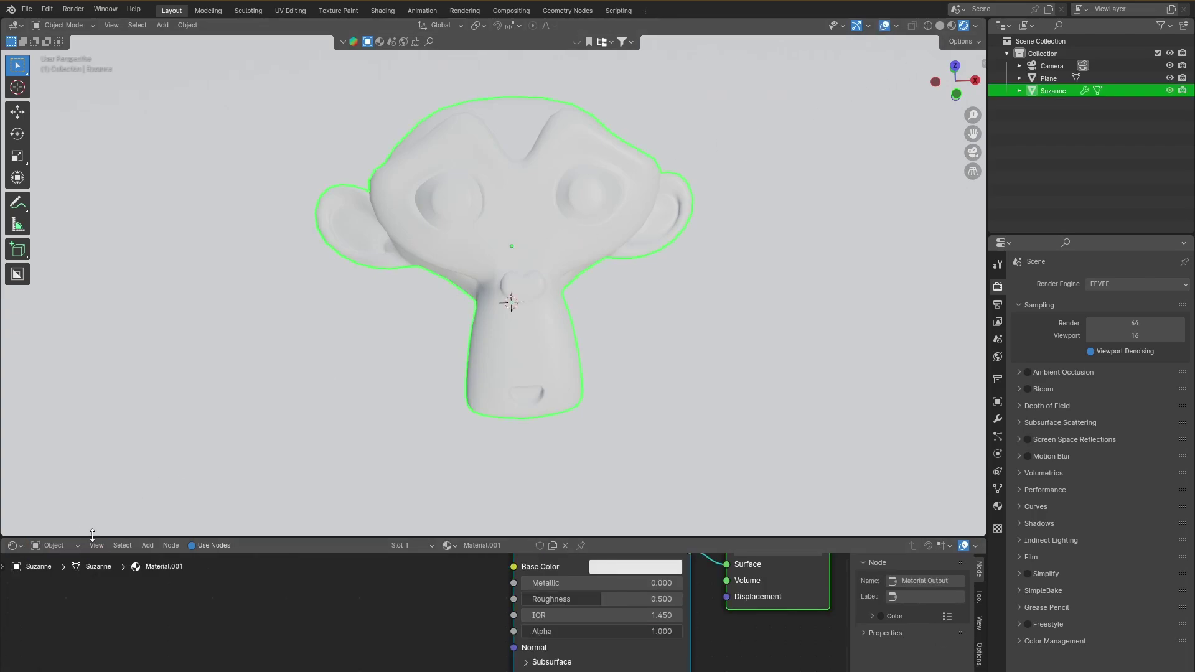
- Enlarge the shader editor and set the monkey head's Principled BSDF to Metallic 1 and Roughness 0
{"action": "left_click_drag", "start_coordinate": [523, 538], "coordinate": [523, 451]}
{"action": "left_click", "coordinate": [545, 544]}
{"action": "type", "text": "1"}
{"action": "key", "text": "Return"}
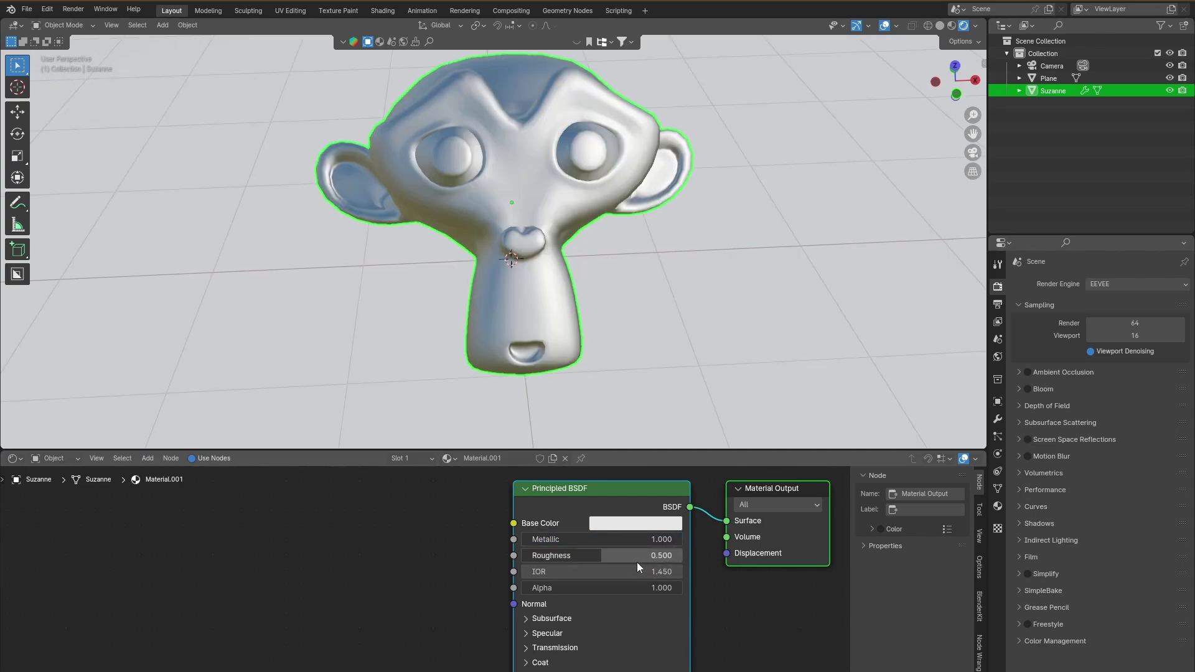
{"action": "left_click_drag", "start_coordinate": [637, 560], "coordinate": [556, 560]}
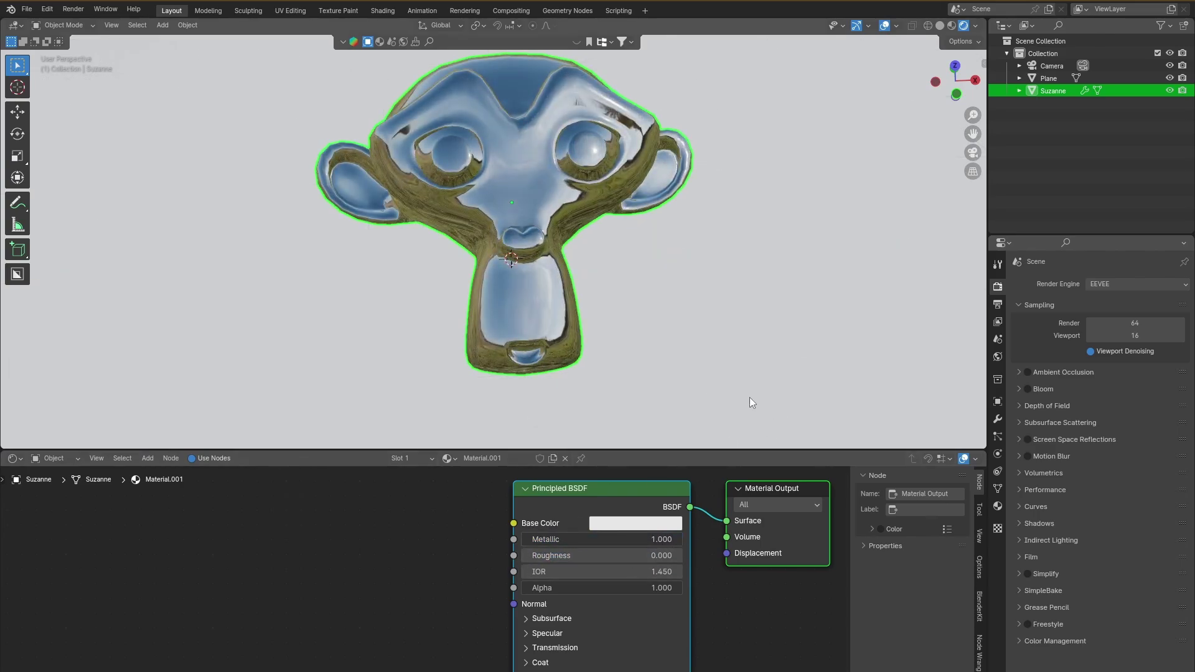
- Enable Screen Space Reflections and test the plane's reflection on the monkey head by temporarily moving the plane away
{"action": "middle_click_drag", "start_coordinate": [750, 397], "coordinate": [681, 278]}
{"action": "scroll", "coordinate": [686, 277], "scroll_direction": "down", "scroll_amount": 3}
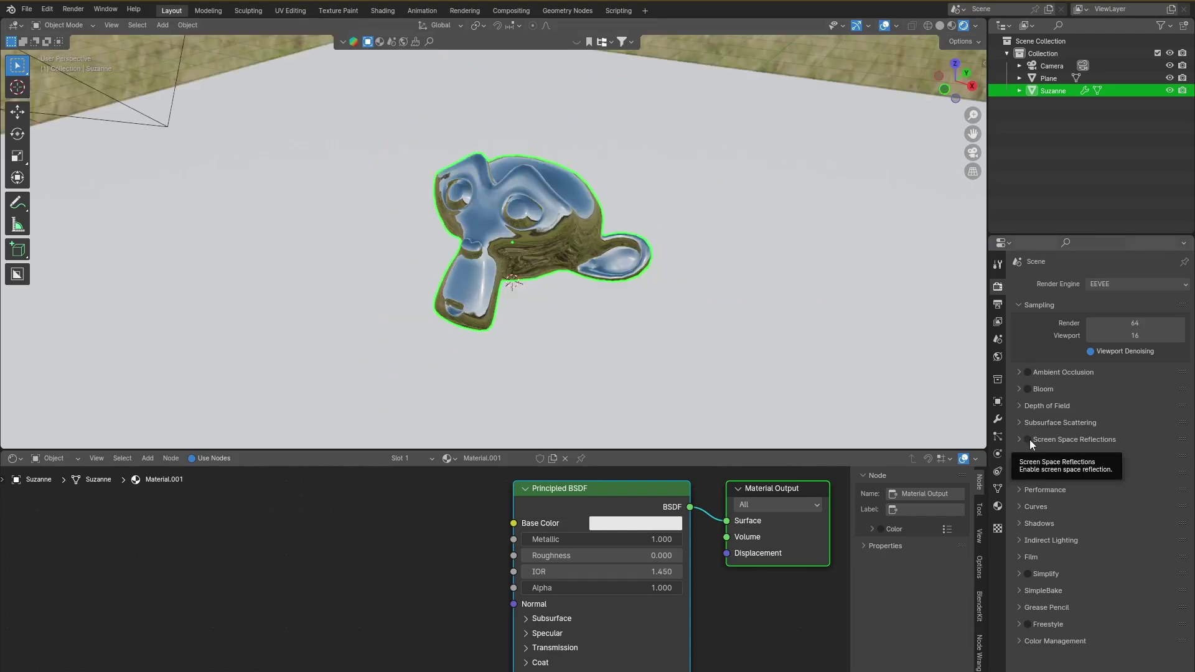
{"action": "left_click", "coordinate": [1028, 439]}
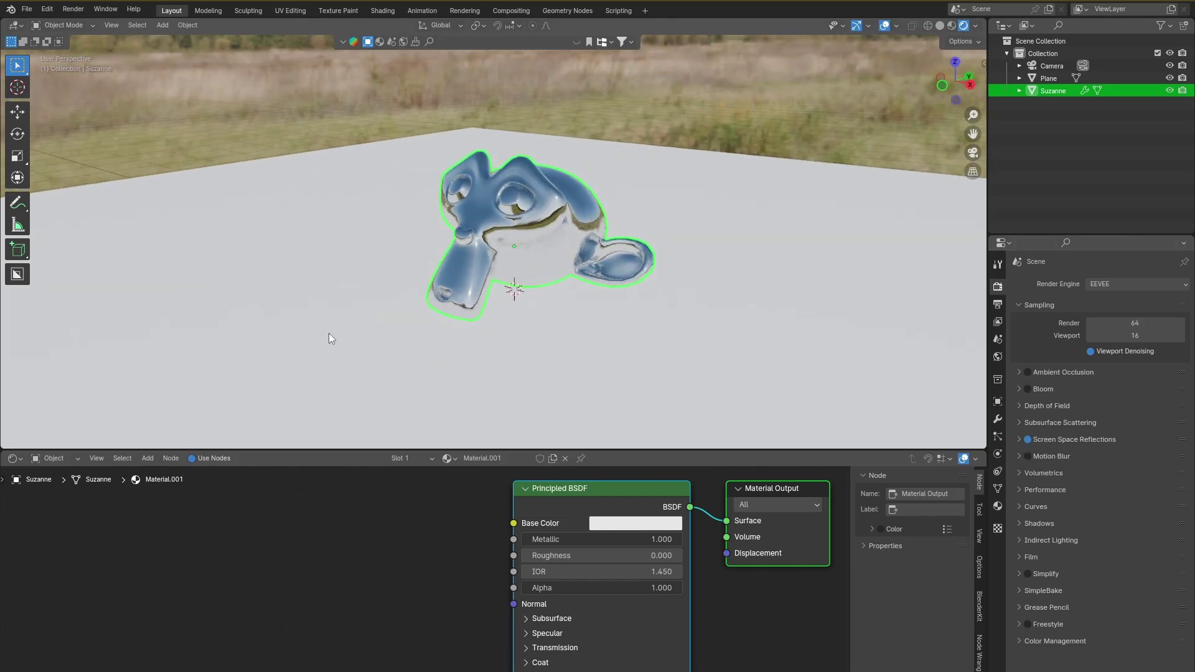
{"action": "left_click", "coordinate": [316, 349]}
{"action": "key", "text": "g"}
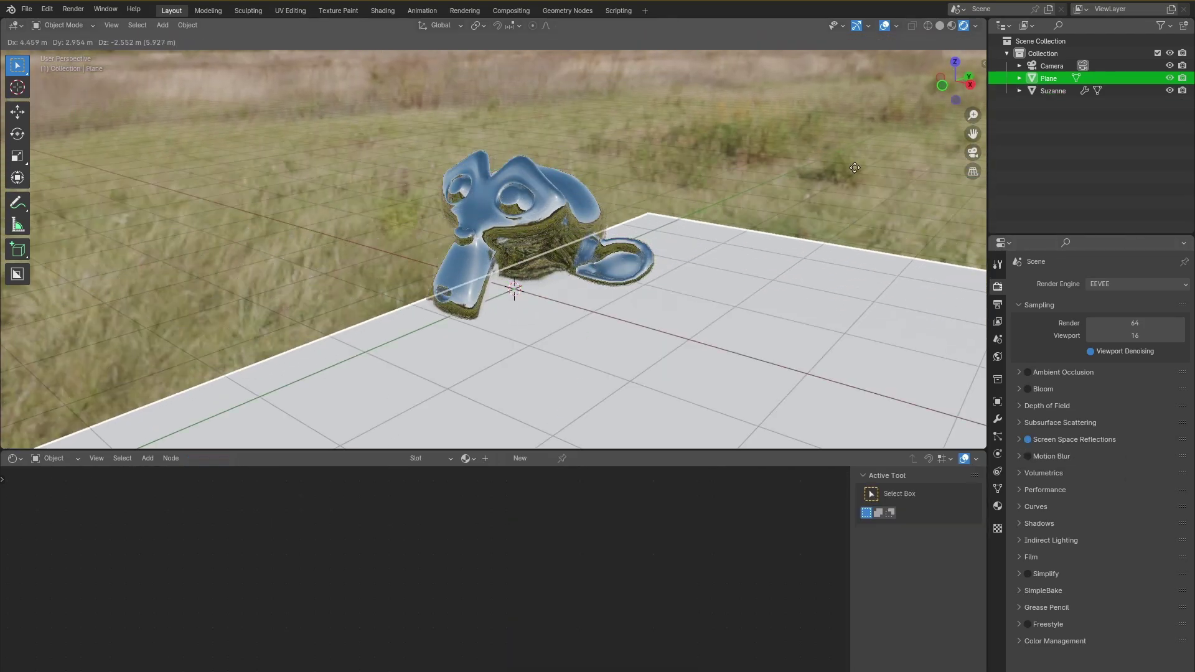
{"action": "left_click", "coordinate": [352, 341]}
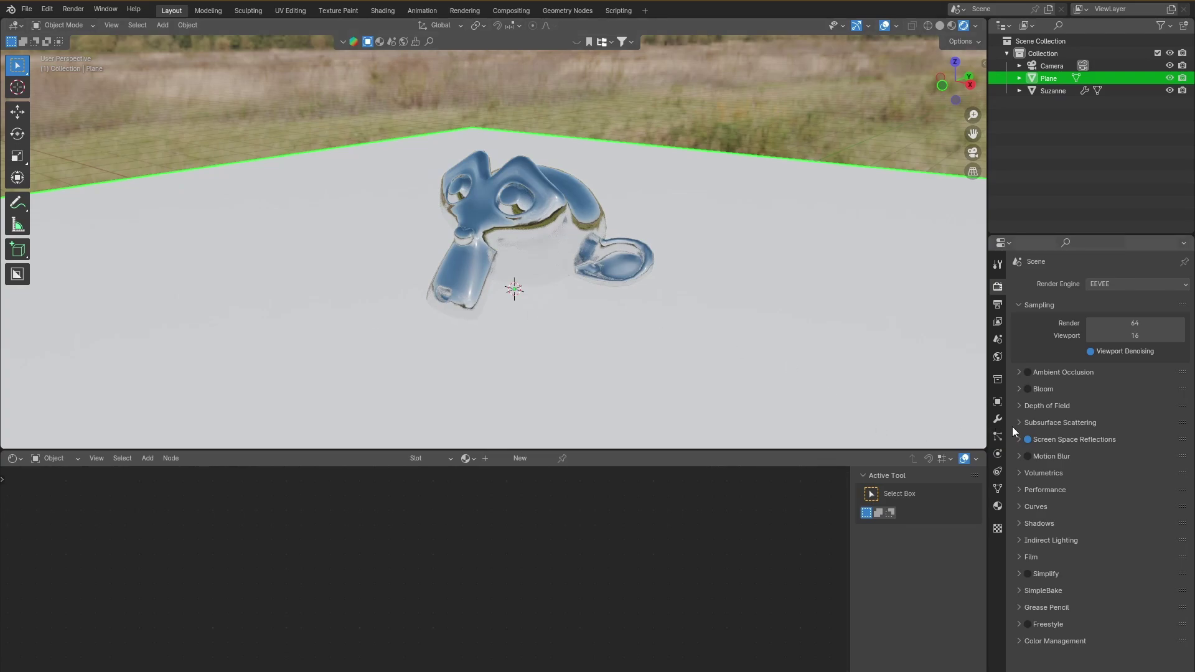
- Compare the metallic monkey head's reflections with Screen Space Reflections switched off and on
{"action": "left_click", "coordinate": [1028, 439]}
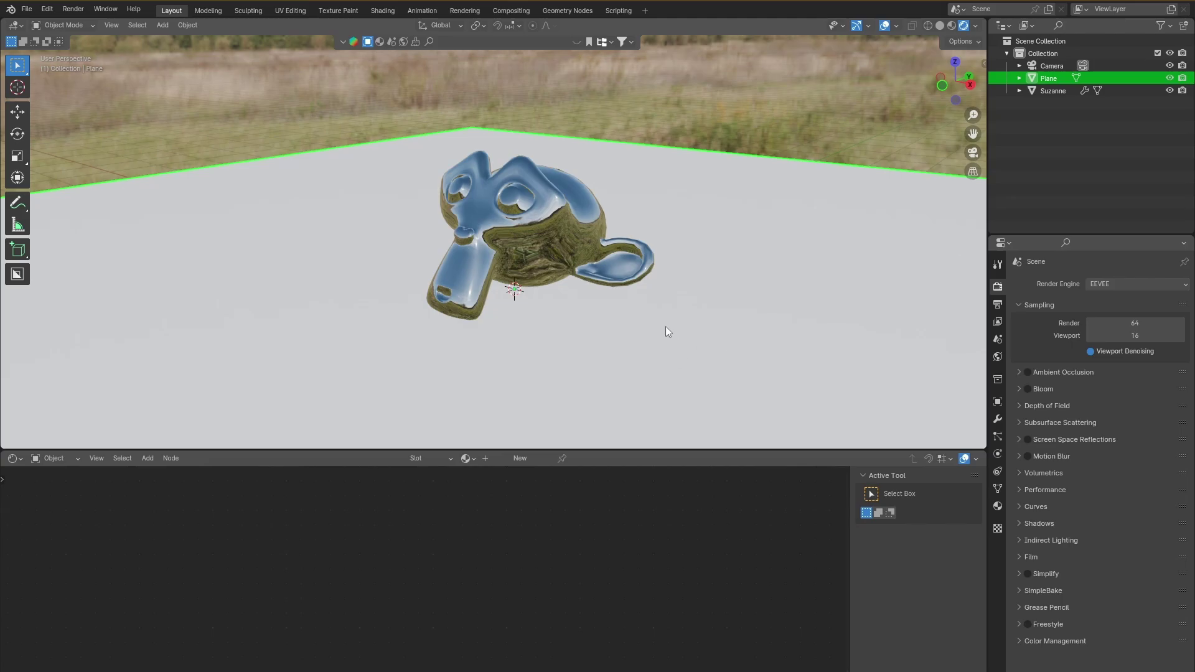
{"action": "left_click", "coordinate": [542, 233]}
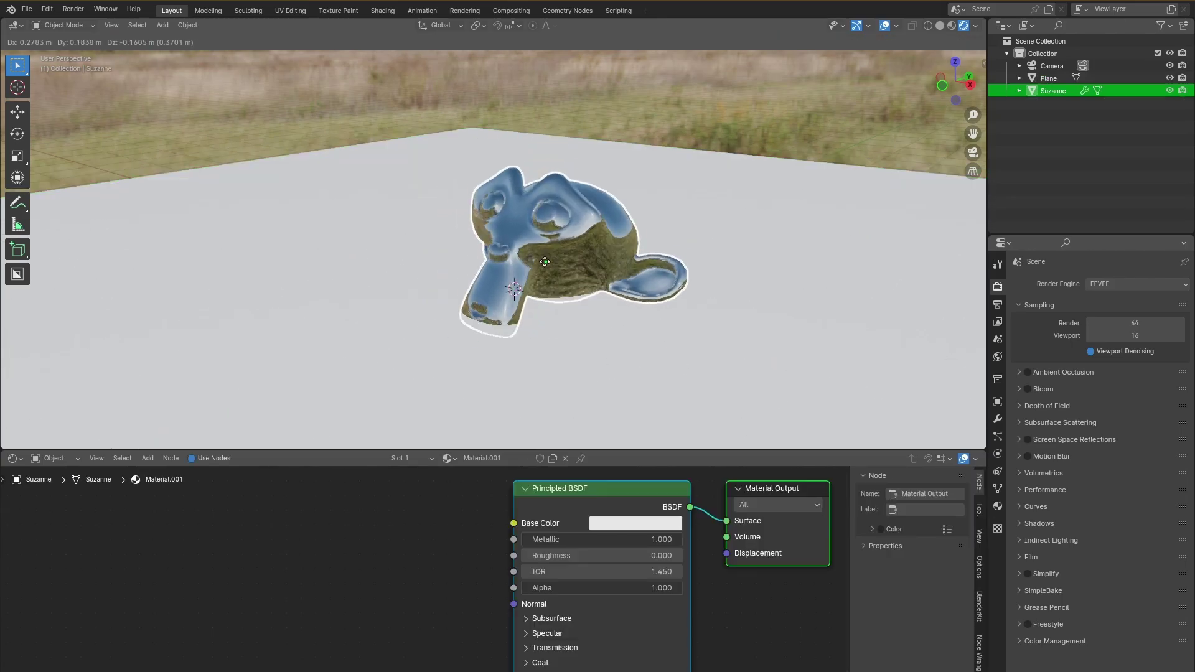
{"action": "left_click", "coordinate": [1027, 440]}
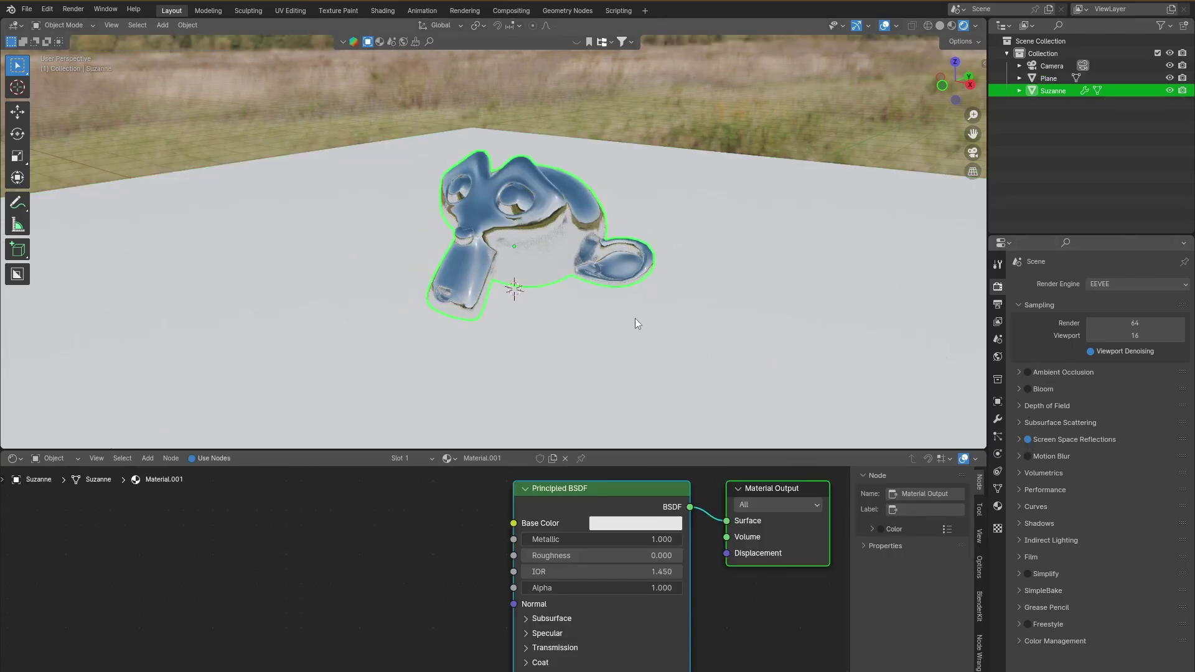
- Try moving the plane down along the Z axis to check how the monkey head's reflections react
{"action": "left_click", "coordinate": [635, 319]}
{"action": "key", "text": "g"}
{"action": "key", "text": "z"}
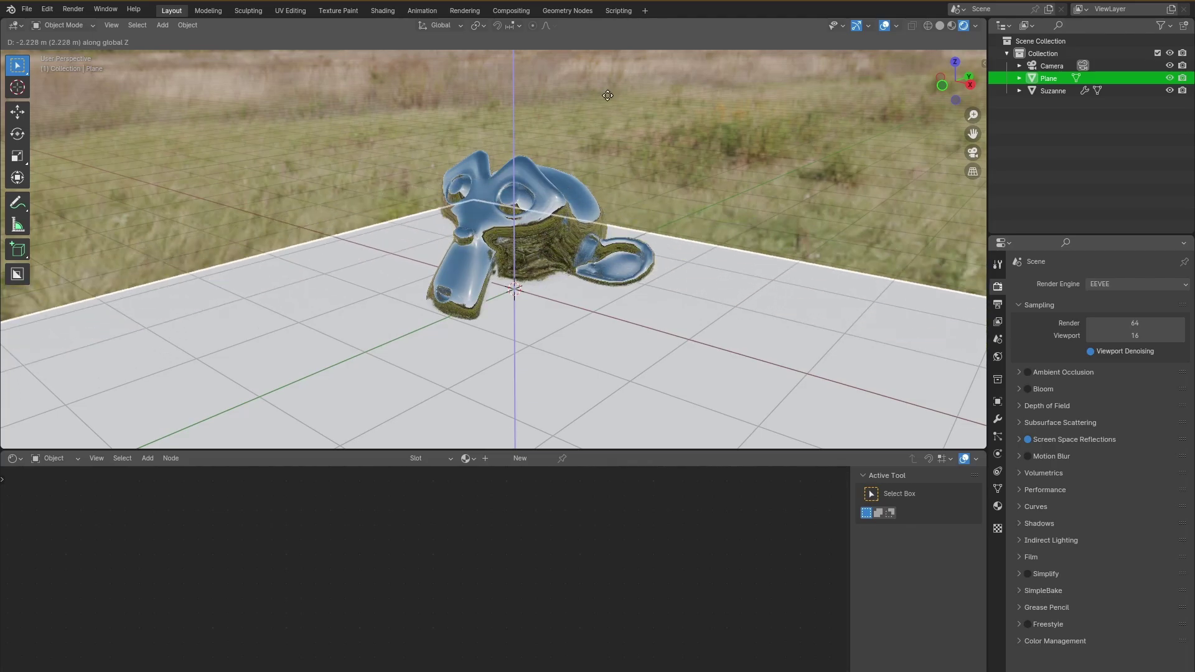
{"action": "right_click", "coordinate": [579, 314]}
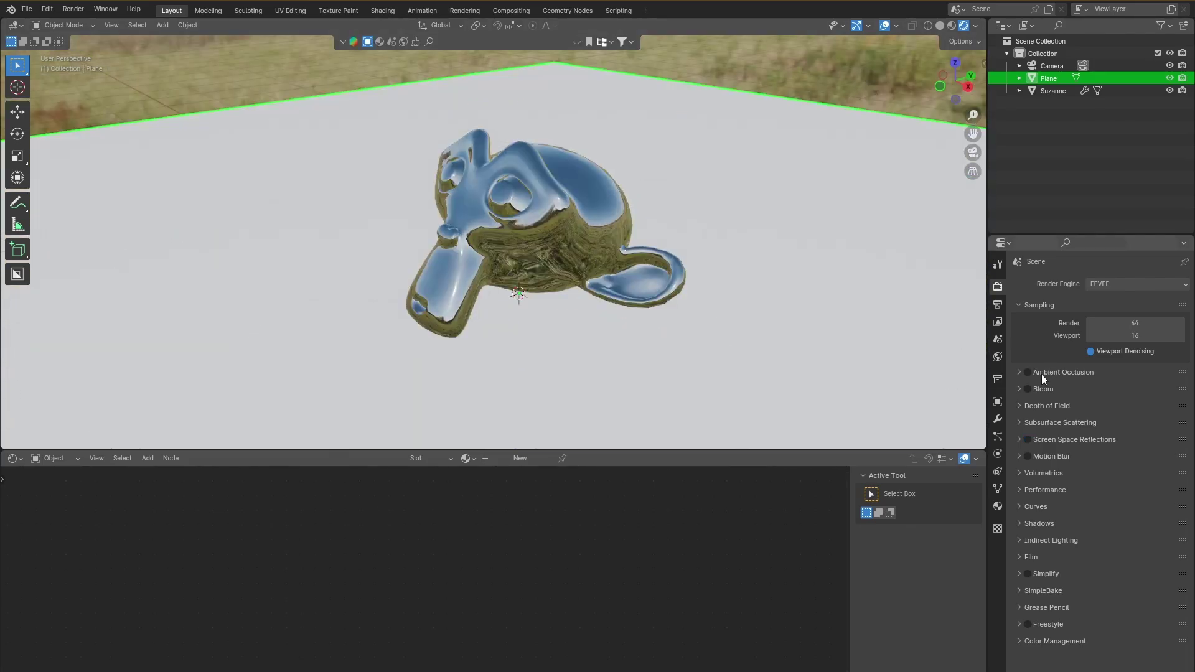
- Enable both Ambient Occlusion and Screen Space Reflections for EEVEE and look through the camera
{"action": "left_click", "coordinate": [1028, 372]}
{"action": "left_click", "coordinate": [1028, 440]}
{"action": "mouse_move", "coordinate": [691, 343]}
{"action": "middle_mouse_down"}
{"action": "mouse_move", "coordinate": [655, 331]}
{"action": "mouse_move", "coordinate": [705, 316]}
{"action": "mouse_move", "coordinate": [650, 322]}
{"action": "mouse_move", "coordinate": [706, 358]}
{"action": "middle_mouse_up"}
{"action": "left_click", "coordinate": [973, 153]}
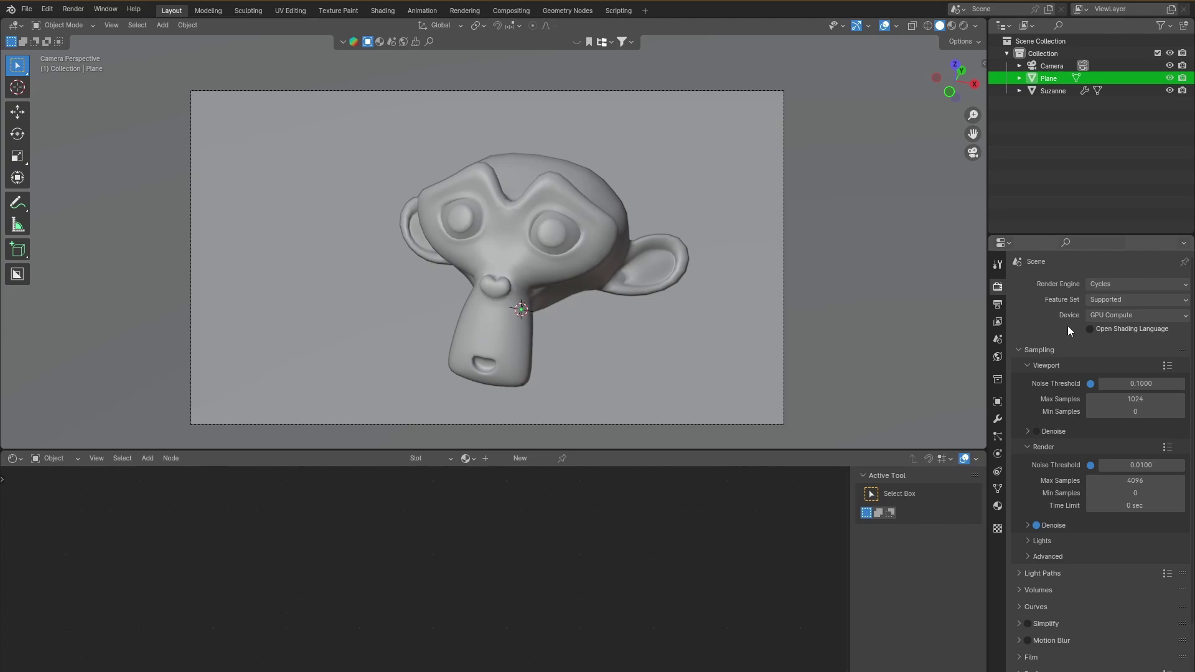
- Set the Cycles device to CPU and inspect the metallic monkey head in rendered viewport shading
{"action": "left_click", "coordinate": [1115, 311]}
{"action": "left_click", "coordinate": [1099, 326]}
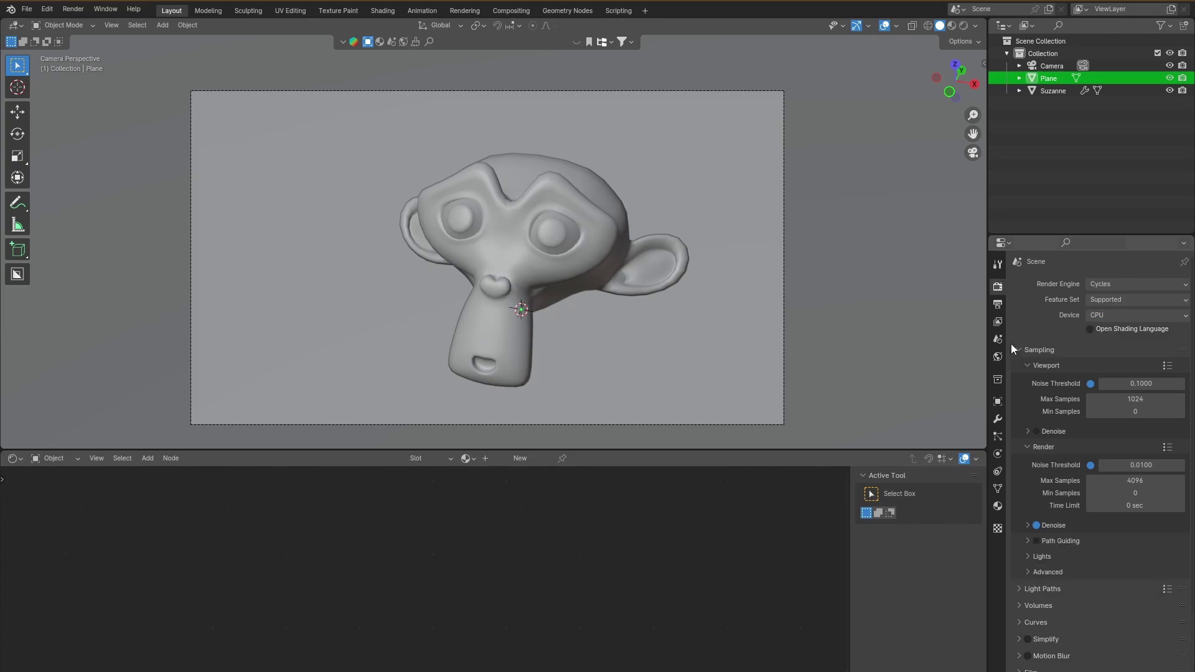
{"action": "left_click", "coordinate": [965, 26]}
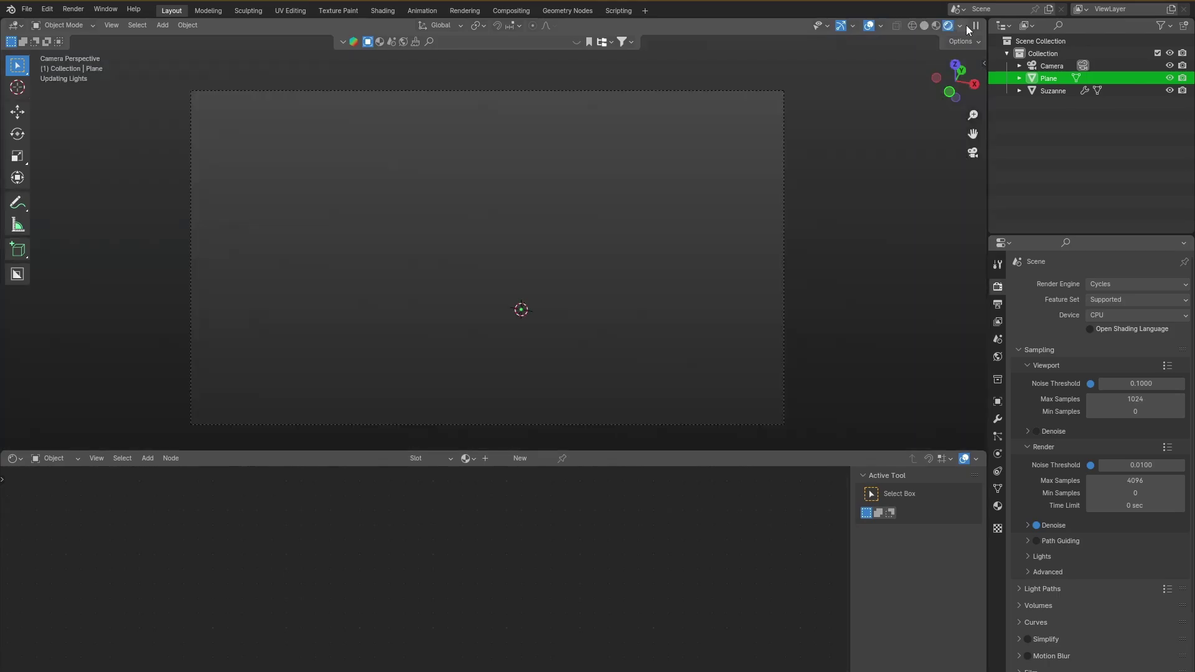
{"action": "middle_click_drag", "start_coordinate": [718, 224], "coordinate": [632, 233]}
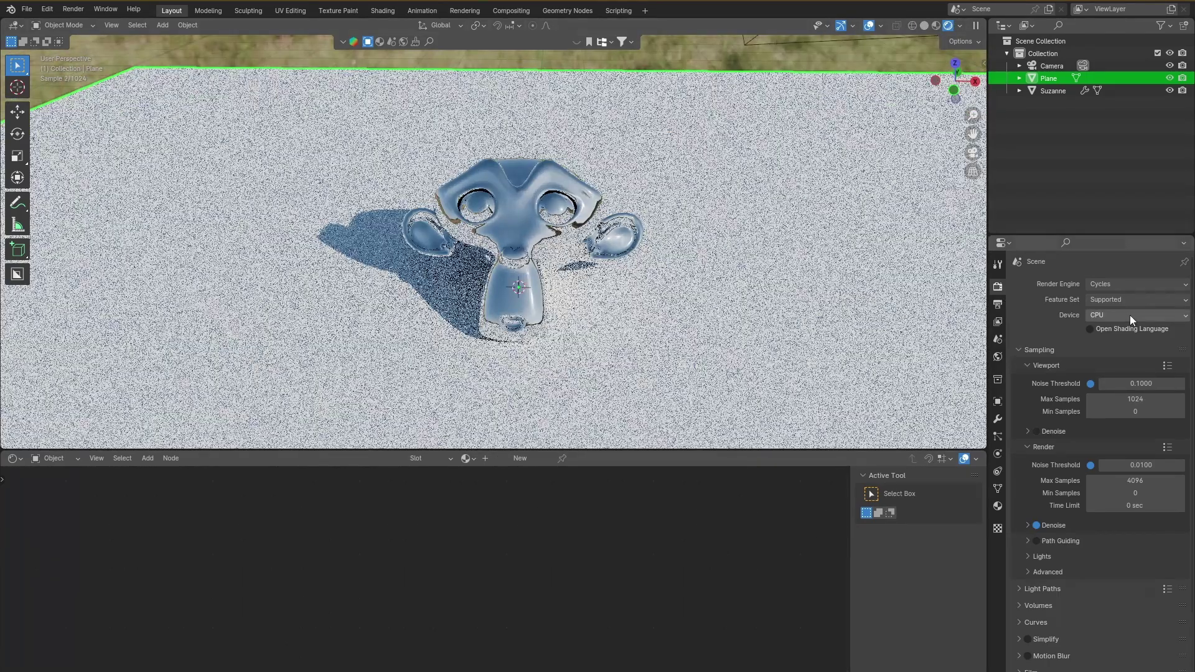
- Set the render engine to EEVEE, view the monkey head and change the viewport to solid shading
{"action": "left_click", "coordinate": [1101, 285]}
{"action": "left_click", "coordinate": [1102, 300]}
{"action": "middle_click_drag", "start_coordinate": [696, 256], "coordinate": [958, 66]}
{"action": "left_click", "coordinate": [947, 28]}
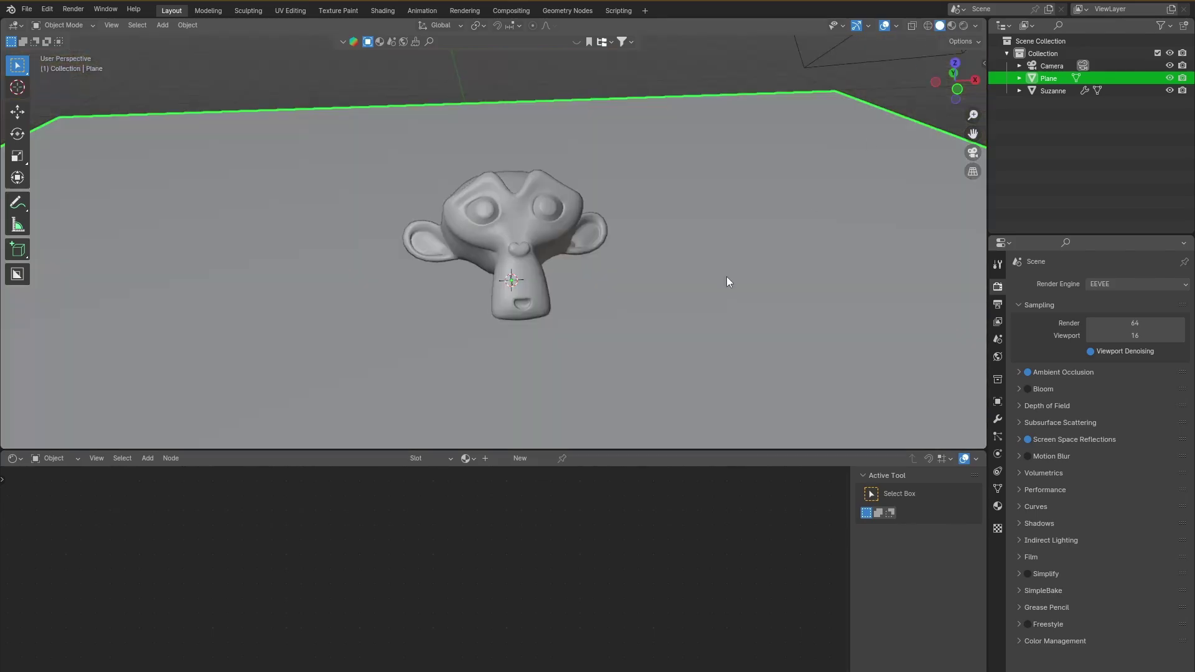
- Set the render engine to Cycles and inspect the monkey head's reflections from several angles and through the camera
{"action": "left_click", "coordinate": [1137, 284]}
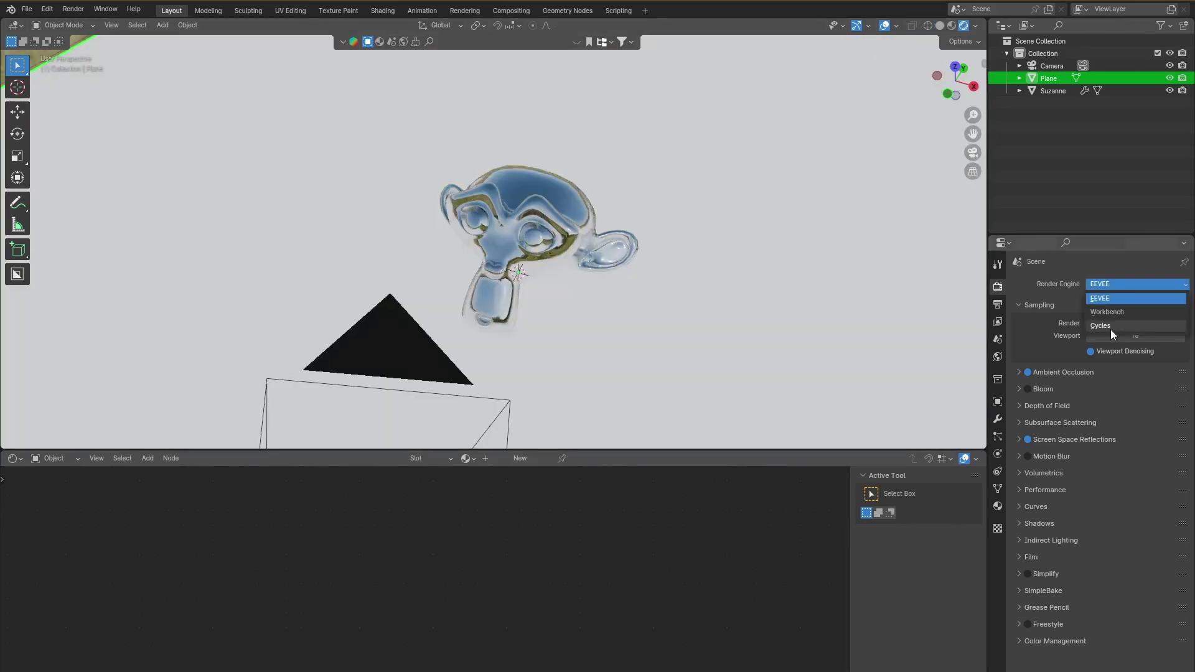
{"action": "left_click", "coordinate": [1110, 330]}
{"action": "mouse_move", "coordinate": [595, 289]}
{"action": "middle_mouse_down"}
{"action": "mouse_move", "coordinate": [732, 275]}
{"action": "mouse_move", "coordinate": [596, 271]}
{"action": "middle_mouse_up"}
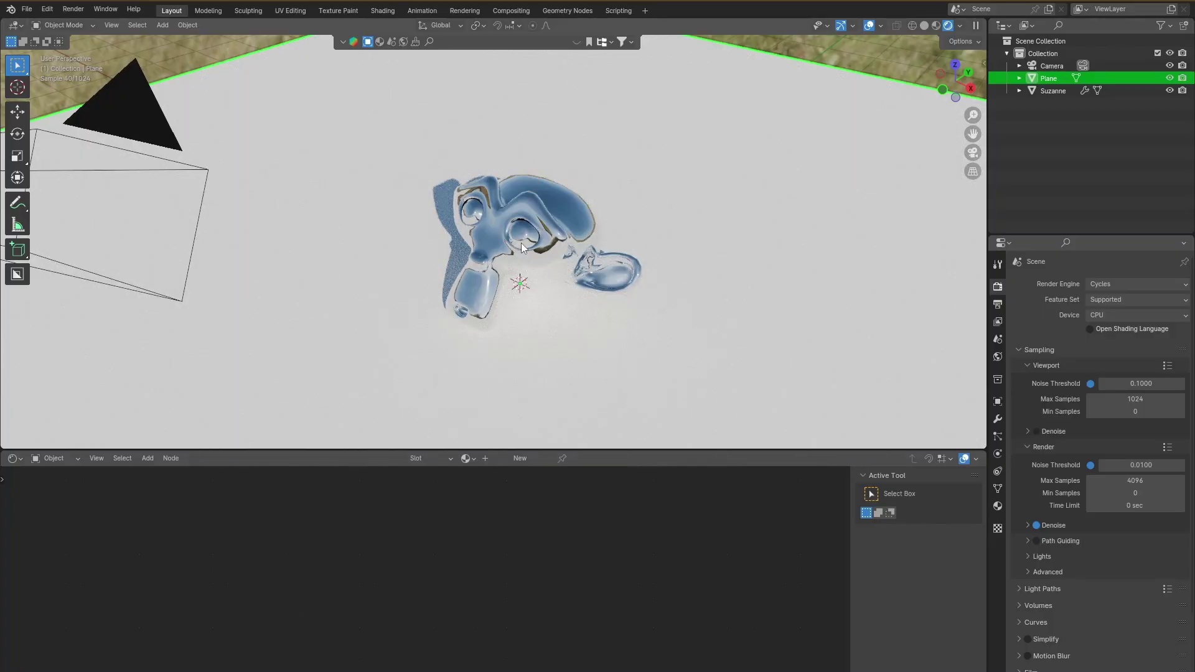
{"action": "middle_click_drag", "start_coordinate": [512, 242], "coordinate": [459, 226]}
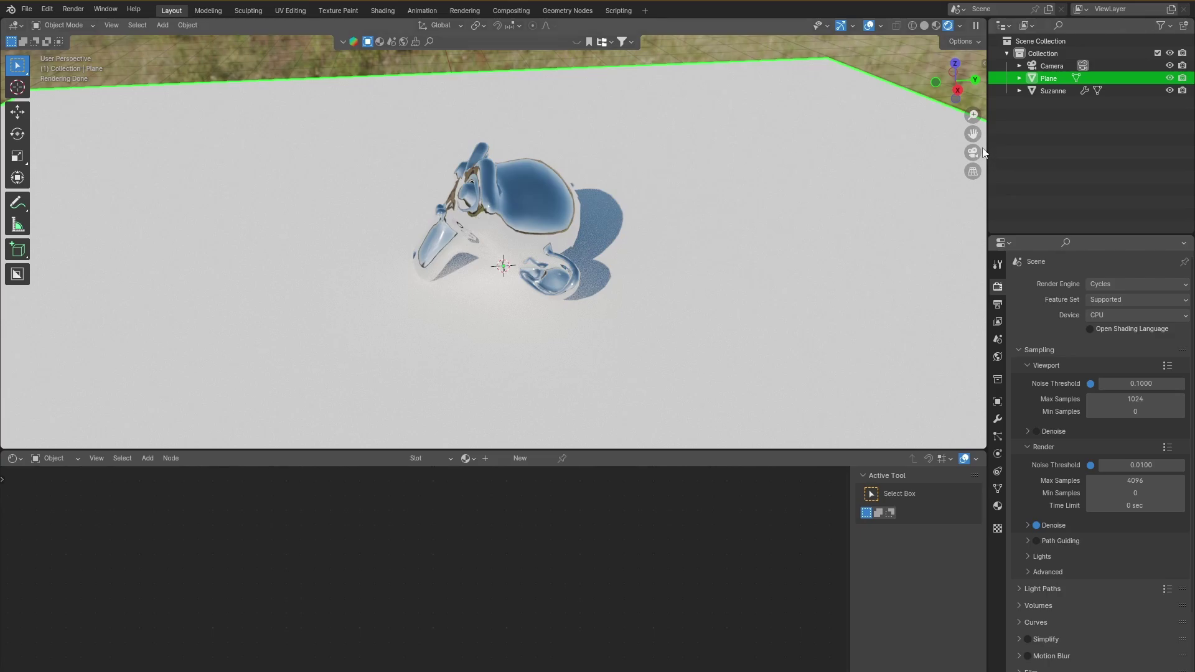
{"action": "key", "text": "KP_0"}
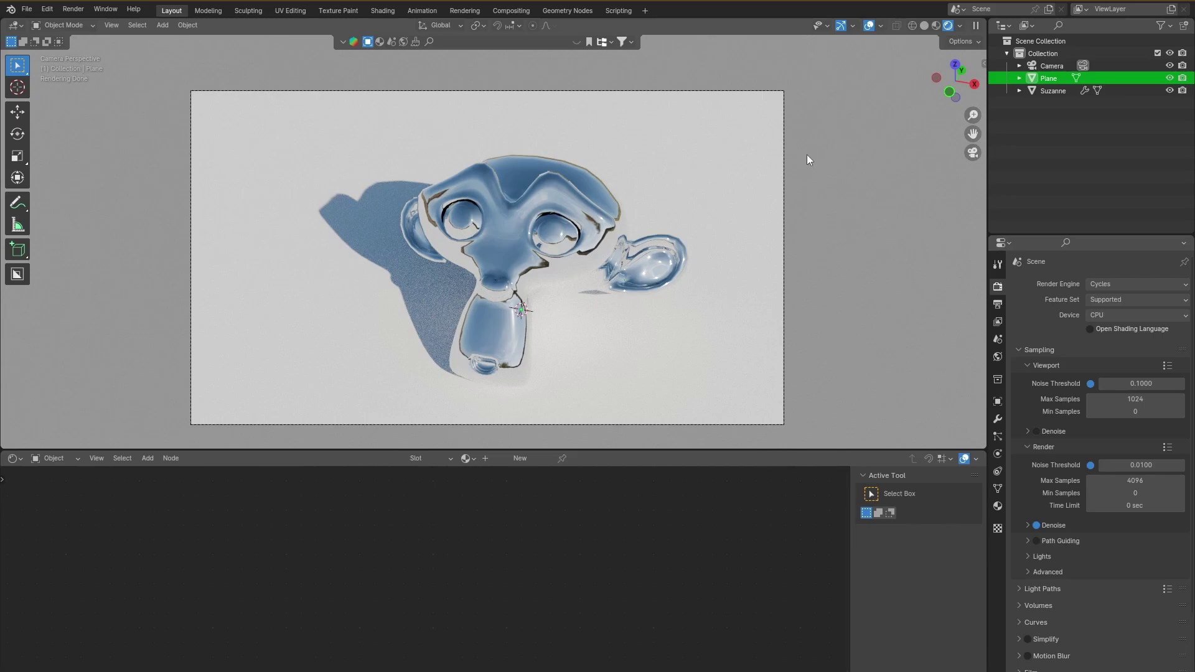
- Check the HIP and CUDA options for the Cycles render devices in the preferences and choose OptiX with its listed devices
{"action": "left_click", "coordinate": [58, 9]}
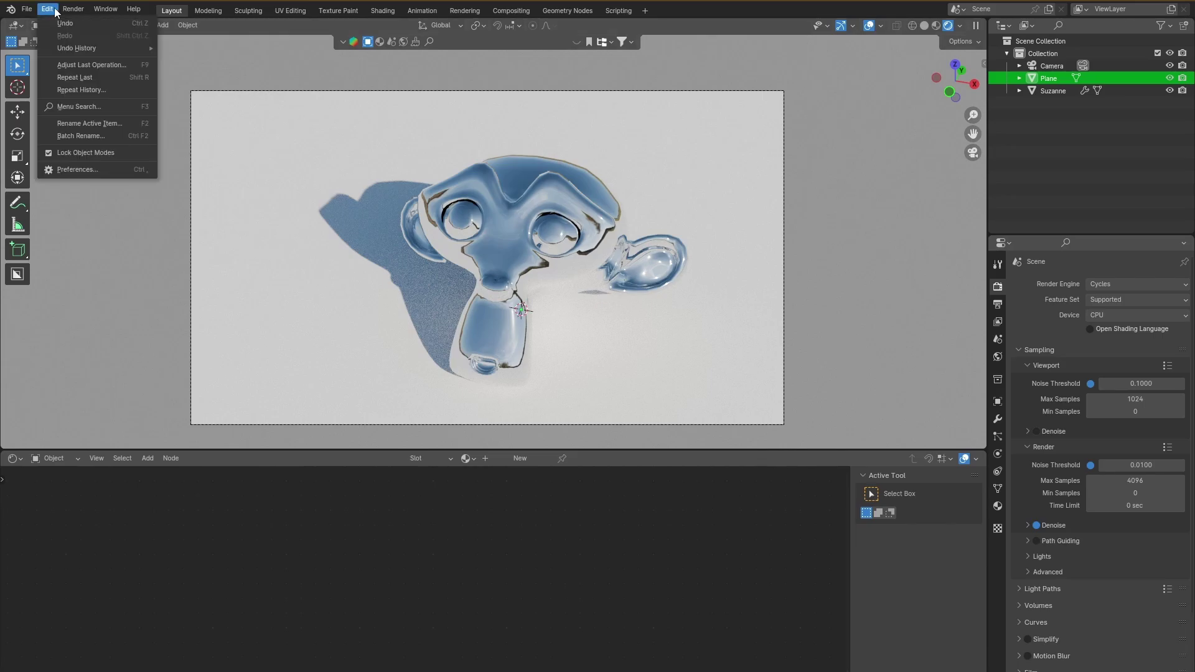
{"action": "left_click", "coordinate": [96, 170]}
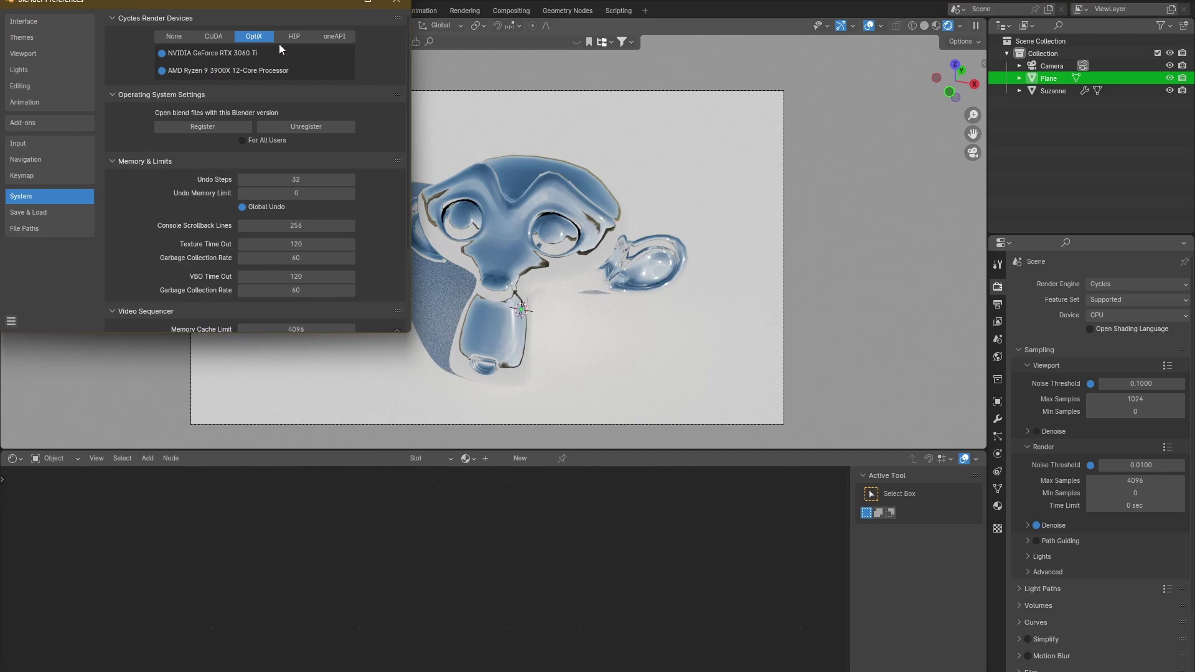
{"action": "left_click", "coordinate": [295, 36]}
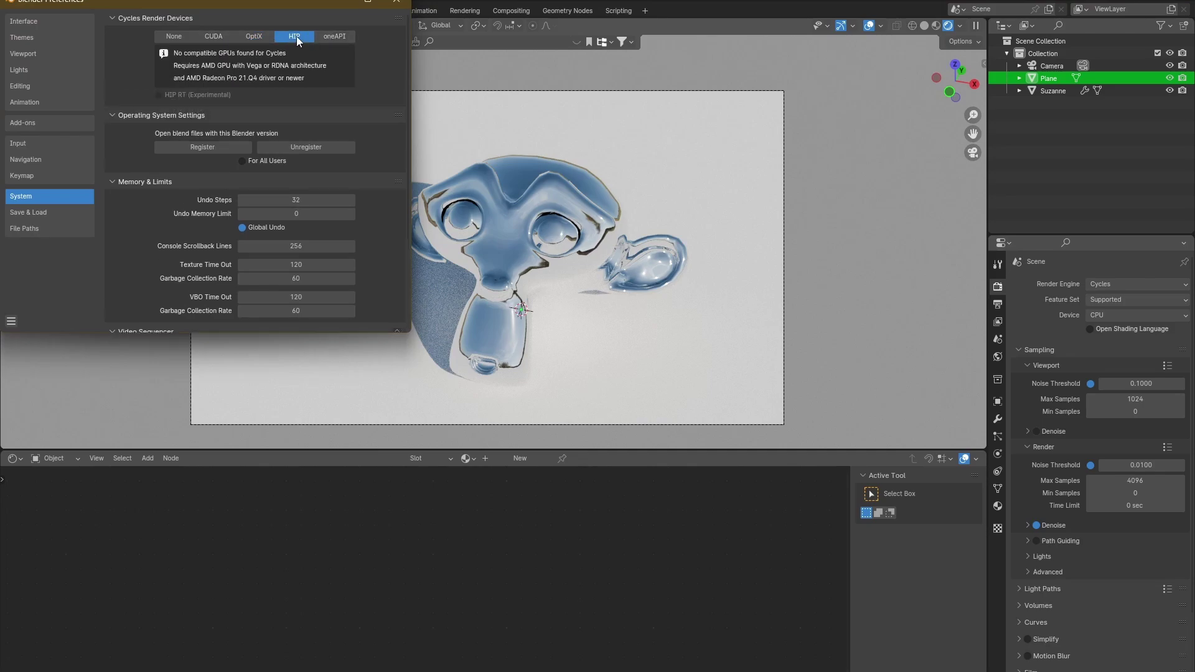
{"action": "left_click", "coordinate": [217, 36]}
{"action": "left_click", "coordinate": [259, 36]}
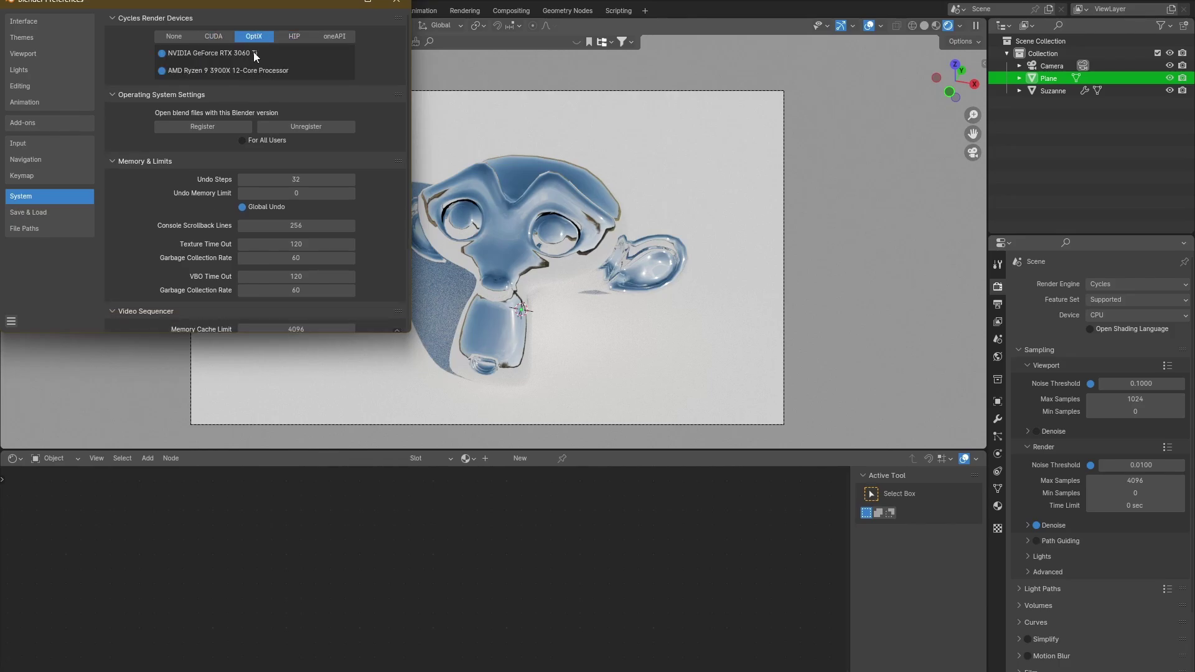
{"action": "left_click", "coordinate": [173, 69]}
{"action": "left_click", "coordinate": [178, 54]}
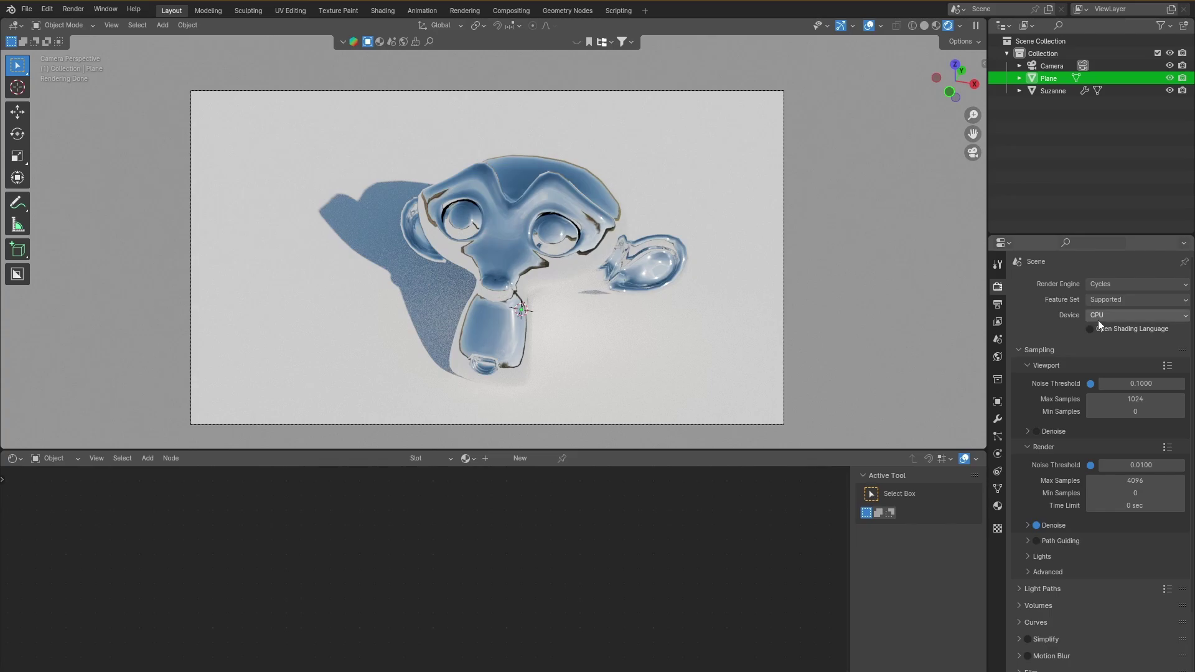
- Set the Cycles device to GPU Compute and view the rendered monkey head from other angles and through the camera
{"action": "left_click", "coordinate": [1115, 316]}
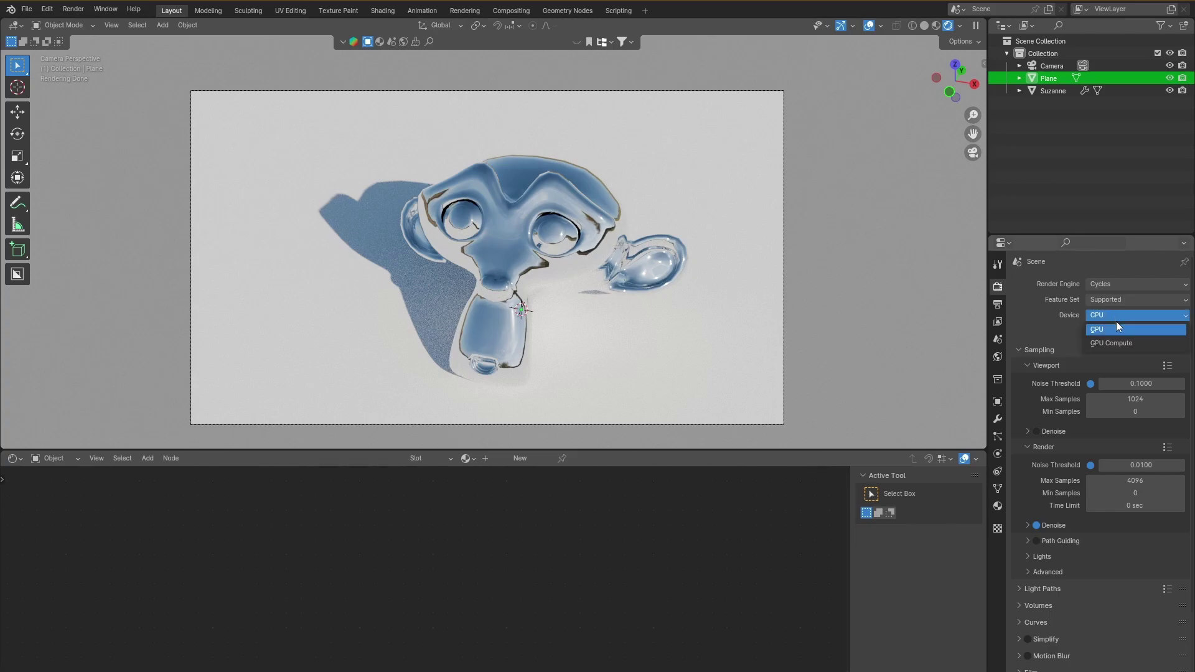
{"action": "left_click", "coordinate": [1114, 343]}
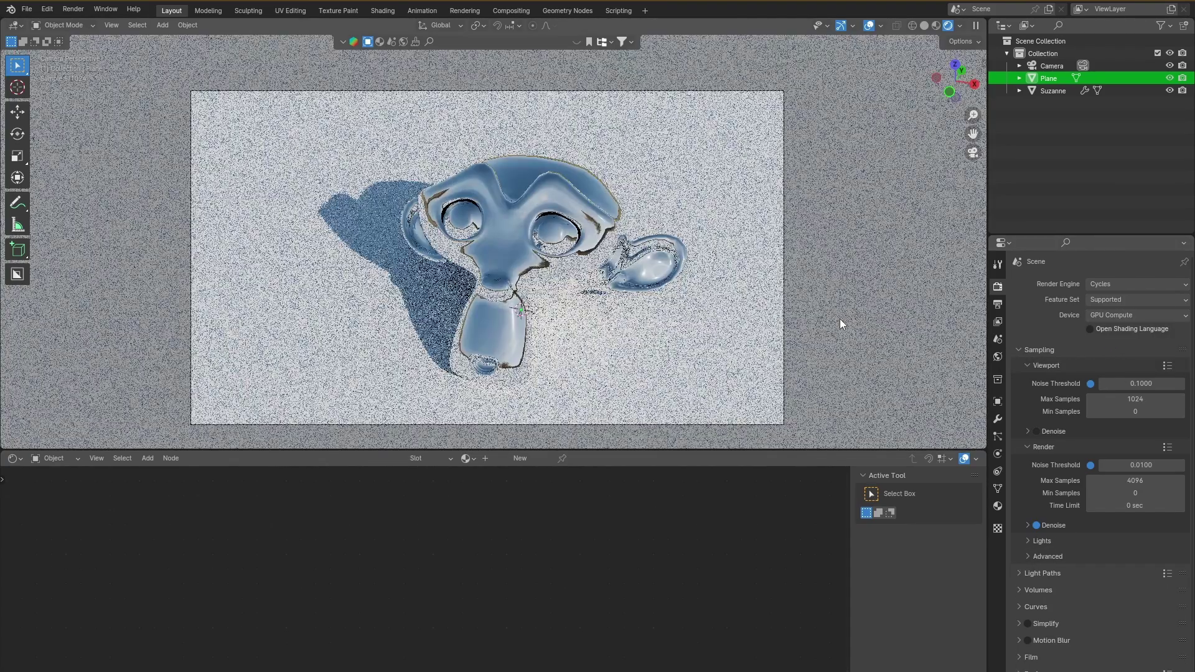
{"action": "middle_click_drag", "start_coordinate": [839, 300], "coordinate": [711, 279]}
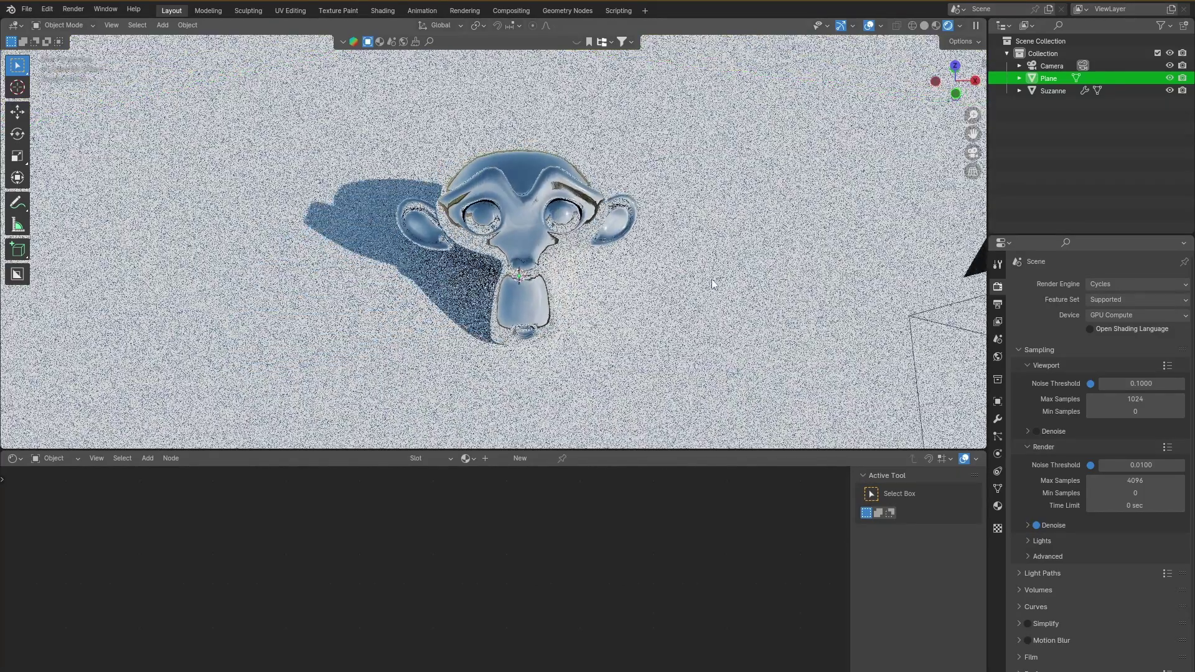
{"action": "left_click", "coordinate": [973, 154]}
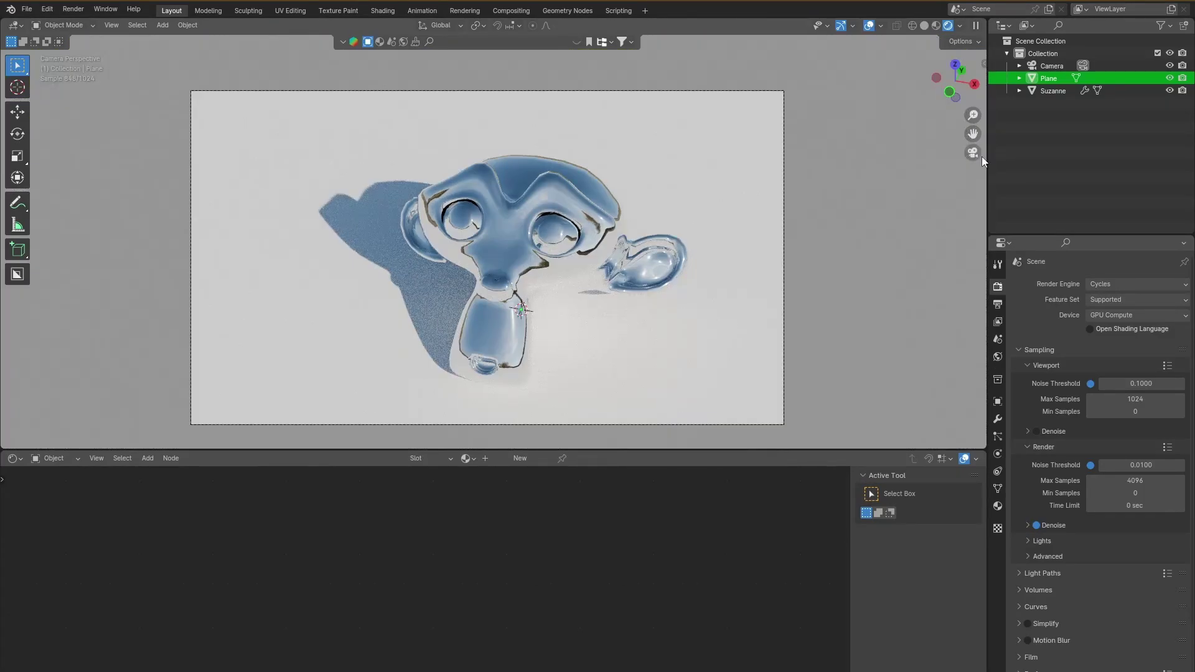
{"action": "middle_click_drag", "start_coordinate": [490, 278], "coordinate": [809, 195]}
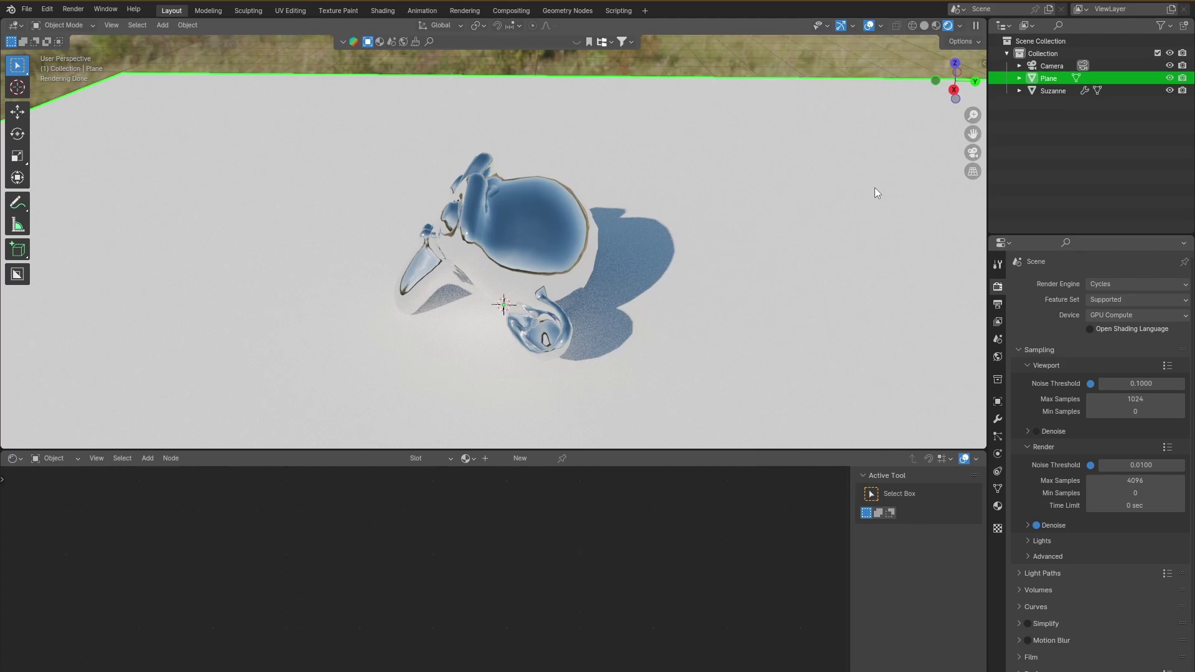
{"action": "left_click", "coordinate": [973, 155]}
- Switch the Cycles device to CPU and back to GPU Compute to compare how the viewport renders
{"action": "left_click", "coordinate": [1139, 315]}
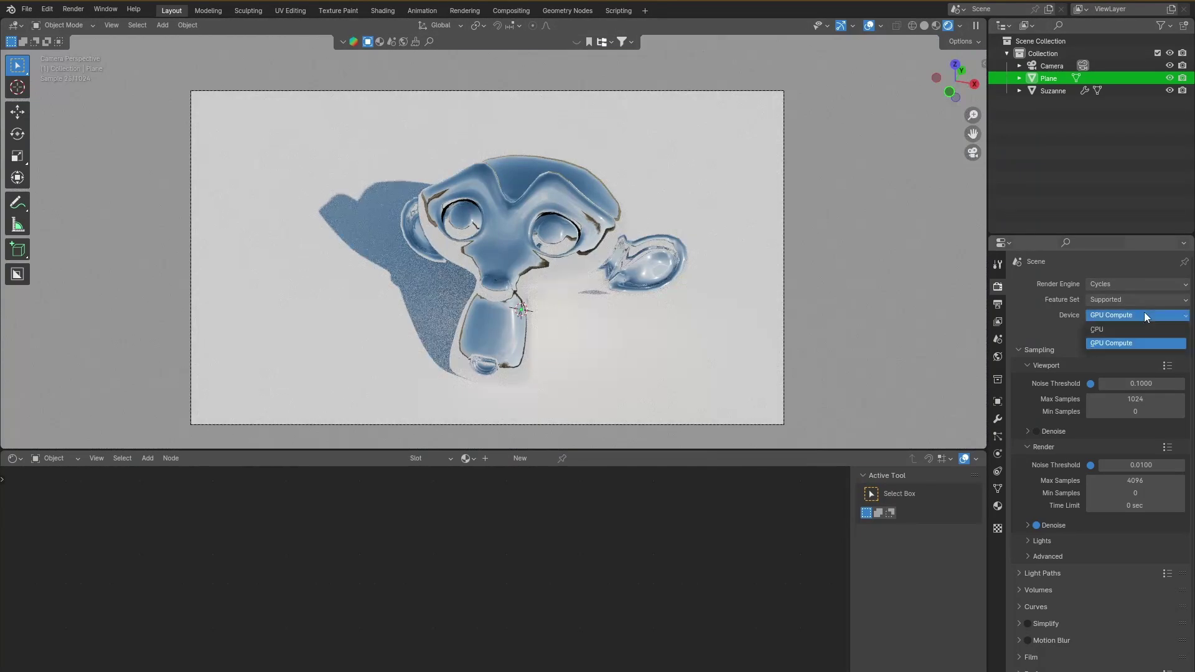
{"action": "left_click", "coordinate": [1111, 323]}
{"action": "left_click", "coordinate": [1122, 314]}
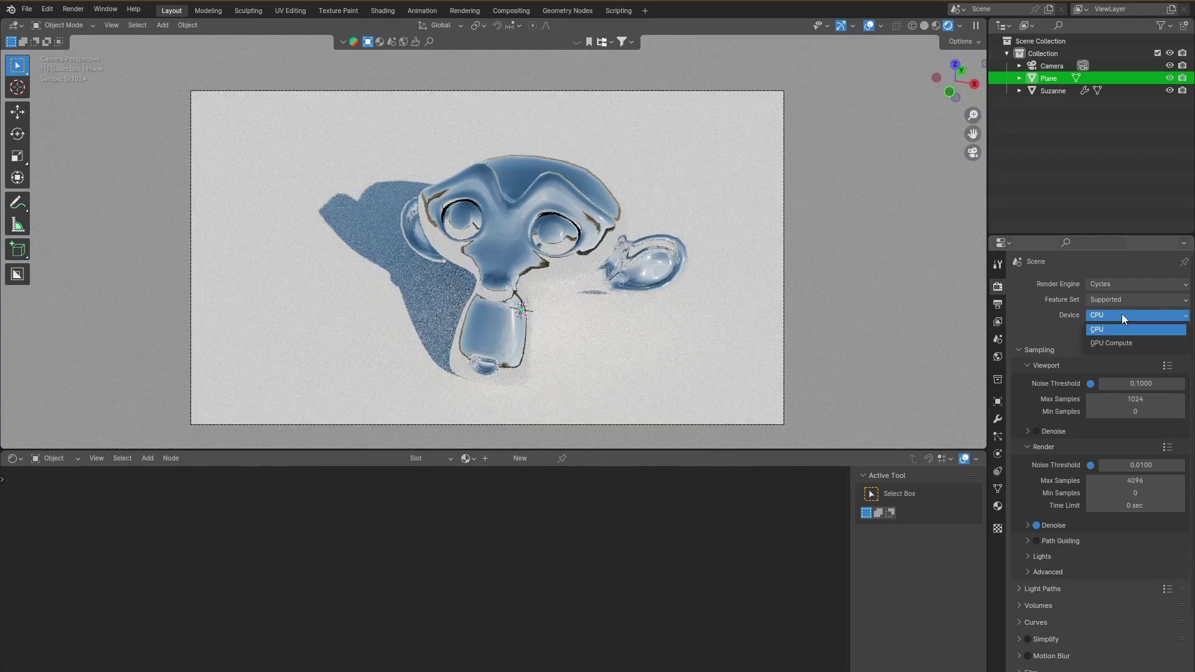
{"action": "left_click", "coordinate": [1106, 317]}
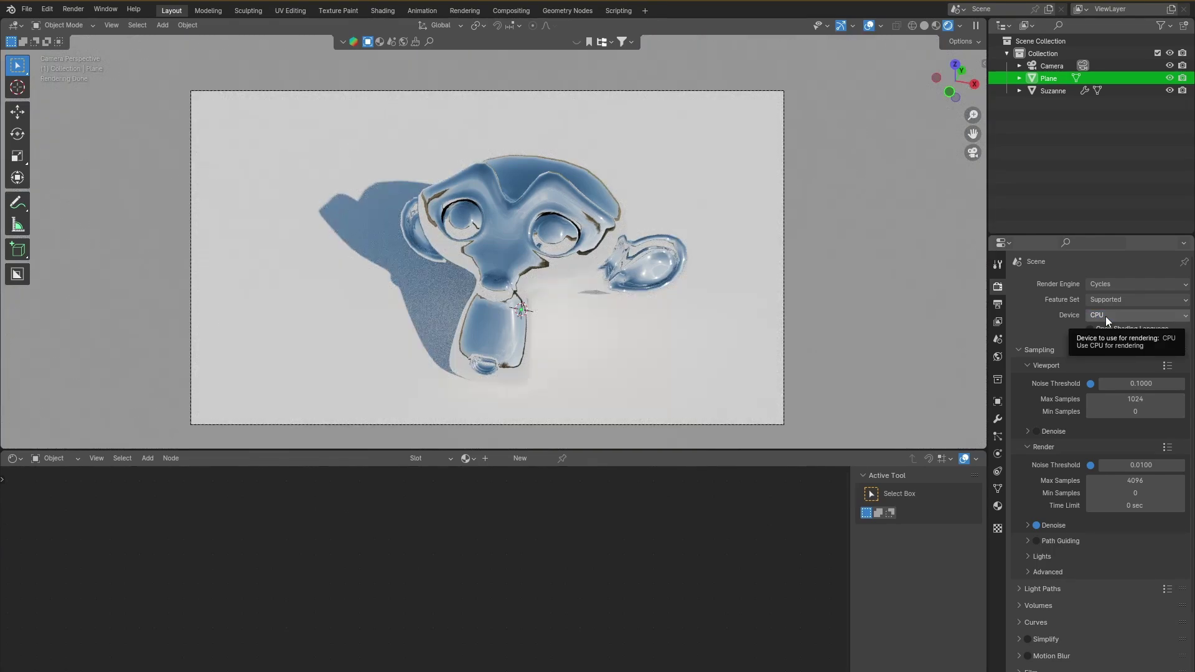
{"action": "left_click", "coordinate": [1107, 315]}
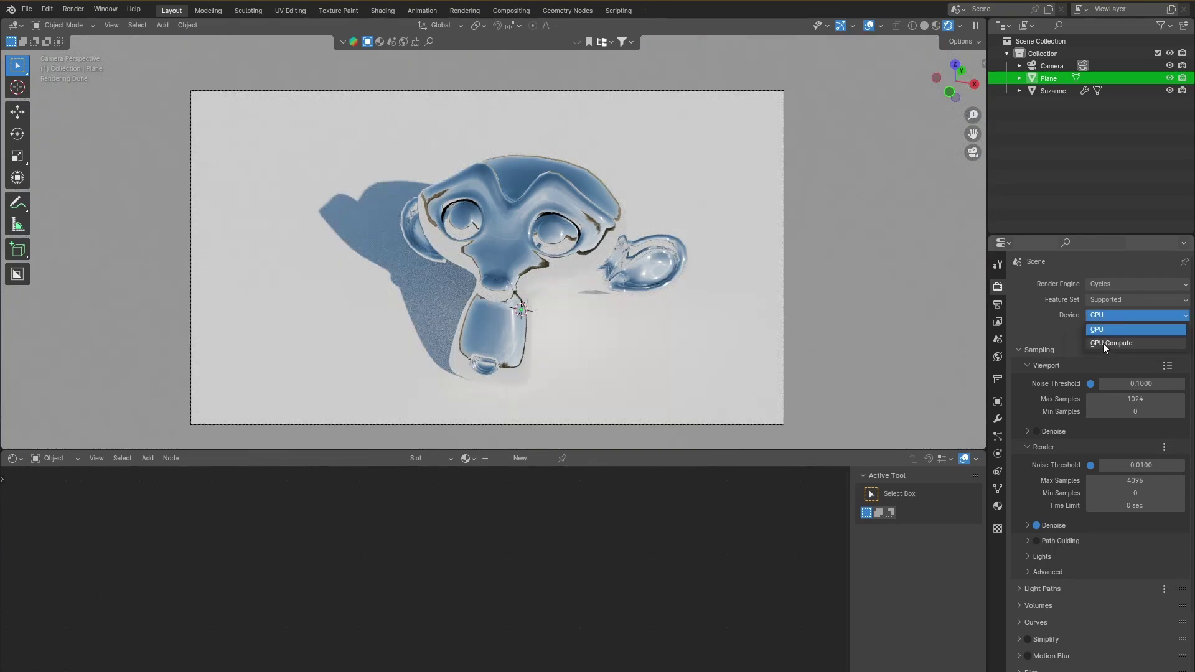
{"action": "left_click", "coordinate": [1105, 344]}
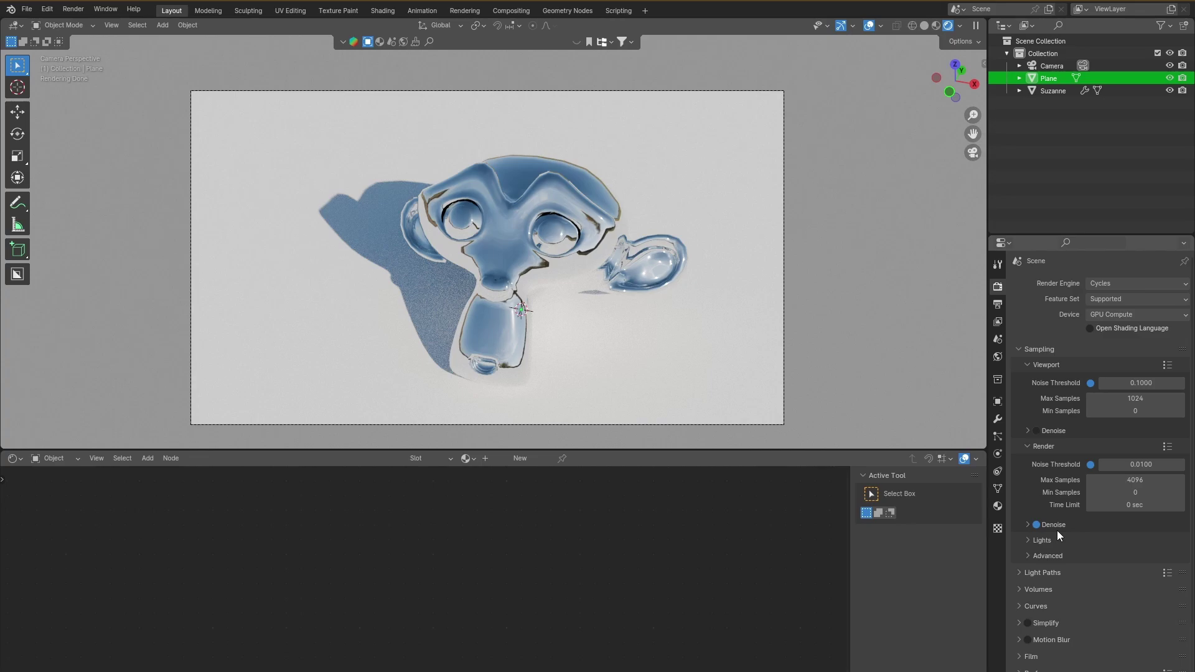
{"action": "left_click", "coordinate": [1023, 348]}
{"action": "left_click", "coordinate": [1022, 348]}
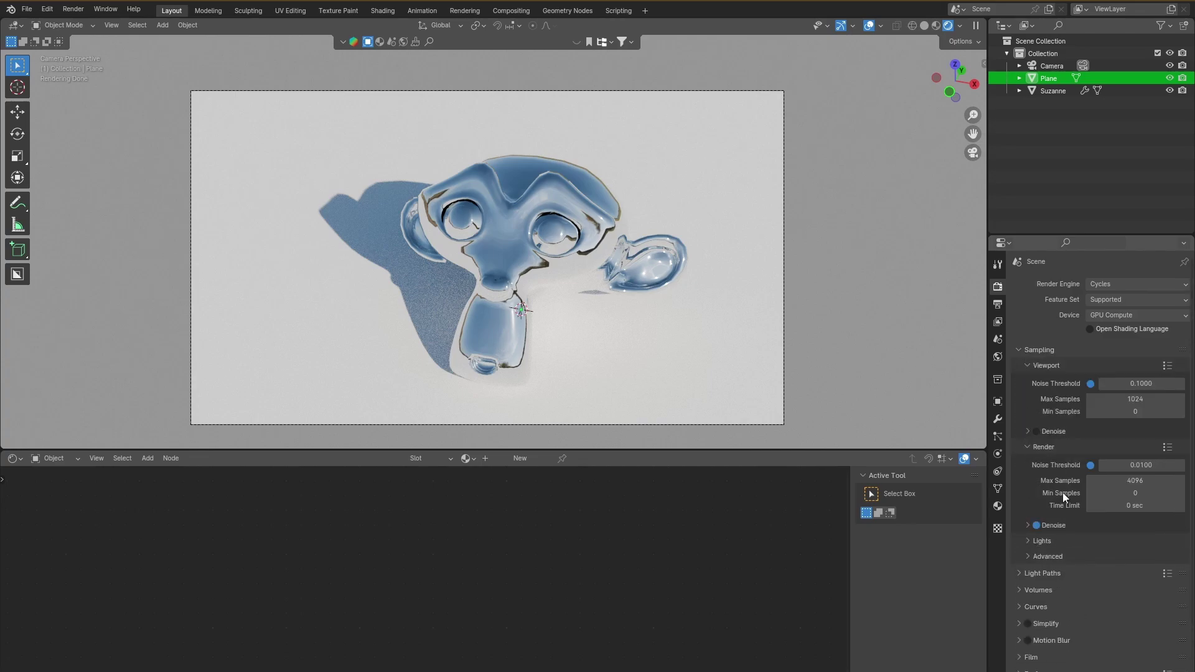
{"action": "left_click", "coordinate": [1022, 349]}
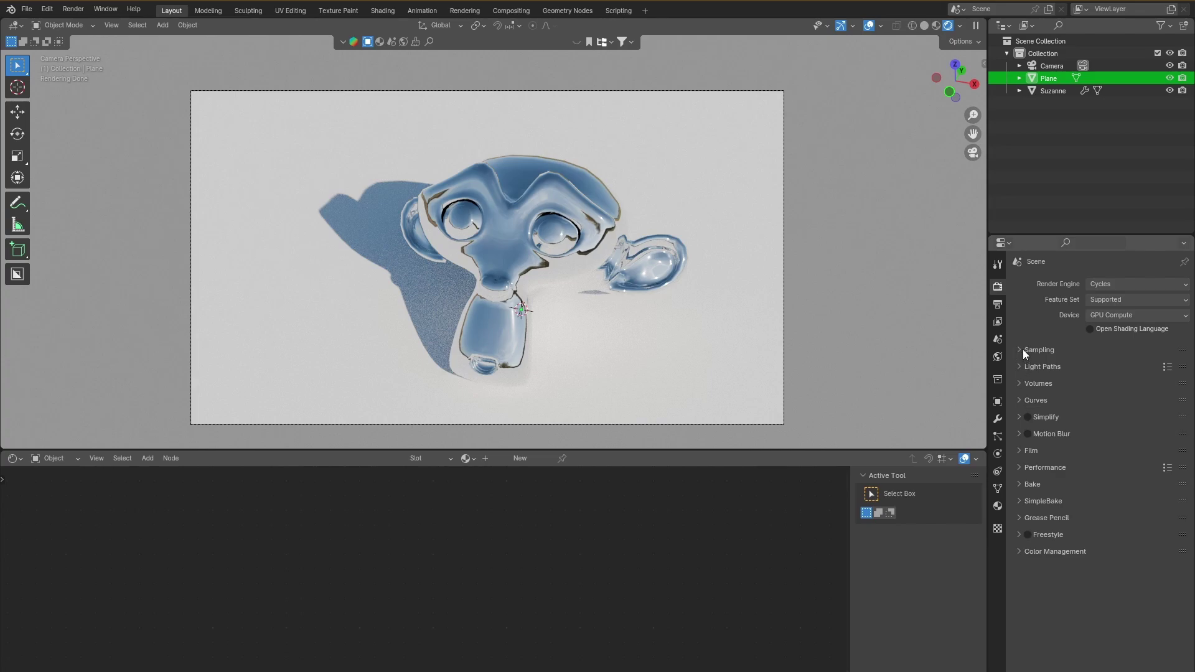
{"action": "left_click", "coordinate": [1022, 349]}
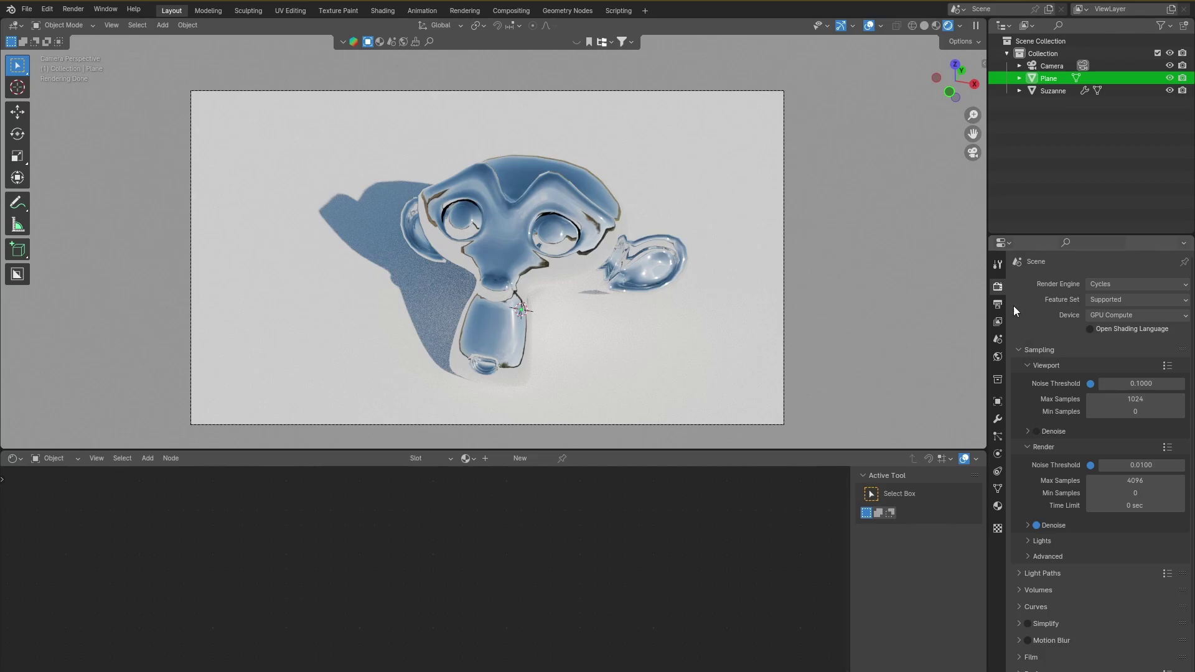
- Examine the monkey head's chin and ear reflections up close and return to the camera view
{"action": "middle_click_drag", "start_coordinate": [617, 276], "coordinate": [551, 249]}
{"action": "scroll", "coordinate": [531, 314], "scroll_direction": "up", "scroll_amount": 1}
{"action": "scroll", "coordinate": [533, 278], "scroll_direction": "up", "scroll_amount": 5}
{"action": "middle_click_drag", "start_coordinate": [530, 314], "coordinate": [490, 301], "text": "shift"}
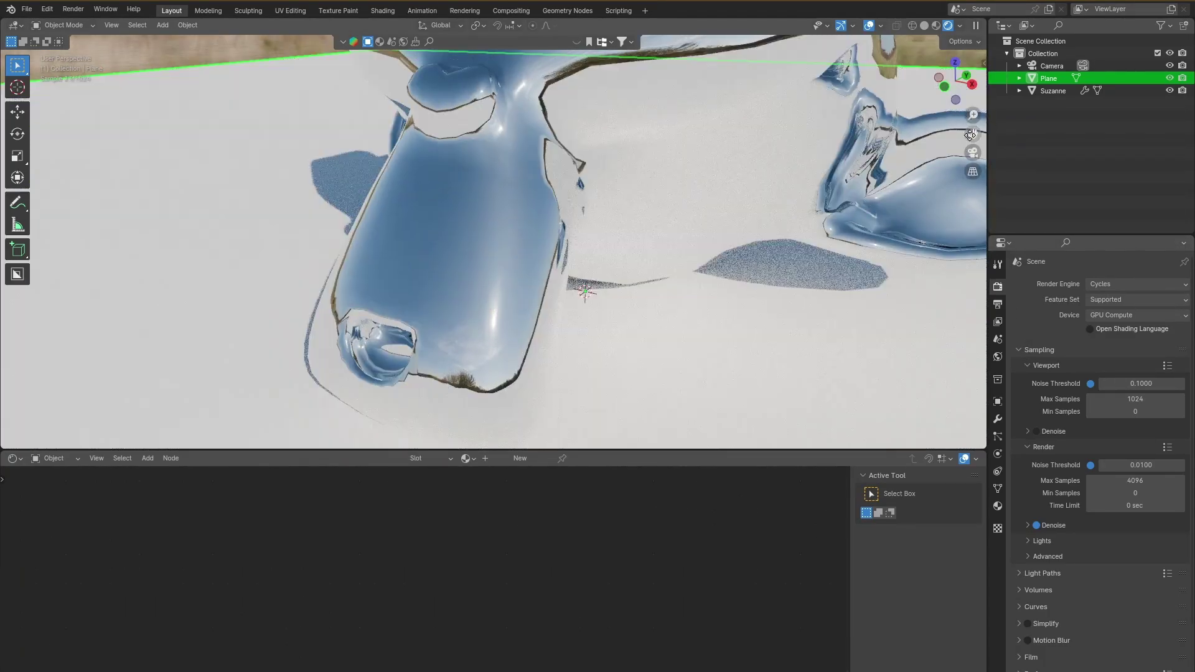
{"action": "left_click", "coordinate": [973, 152]}
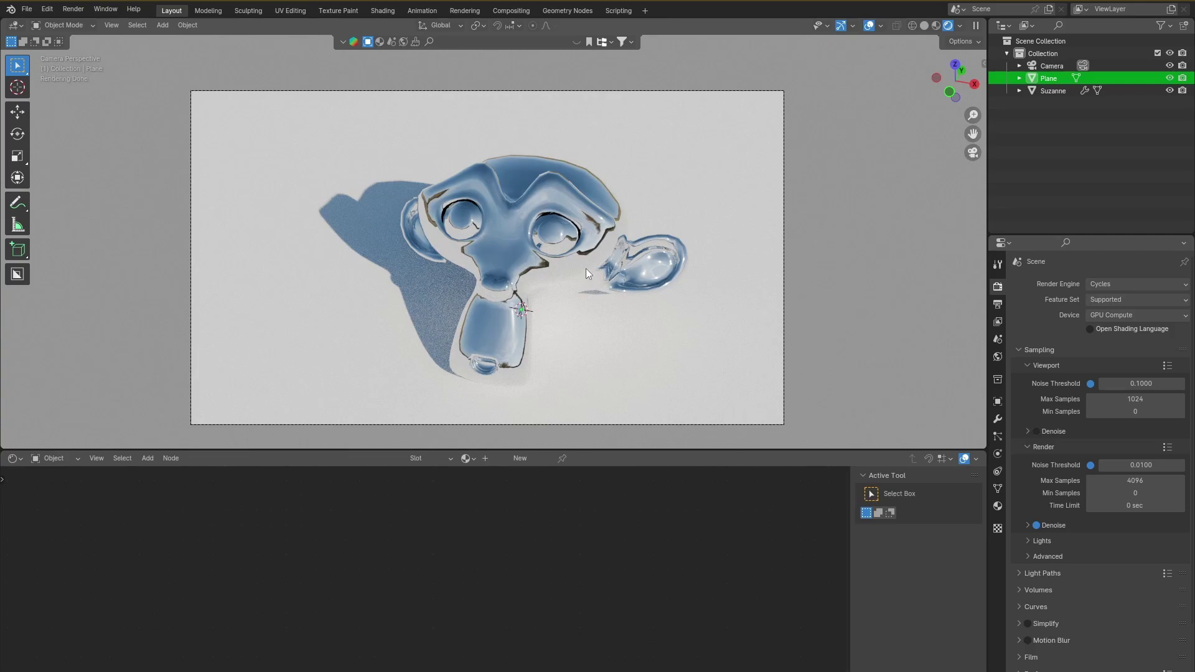
- Select the camera and set its viewport passepartout to 0.642
{"action": "middle_click_drag", "start_coordinate": [586, 268], "coordinate": [555, 258], "text": "shift"}
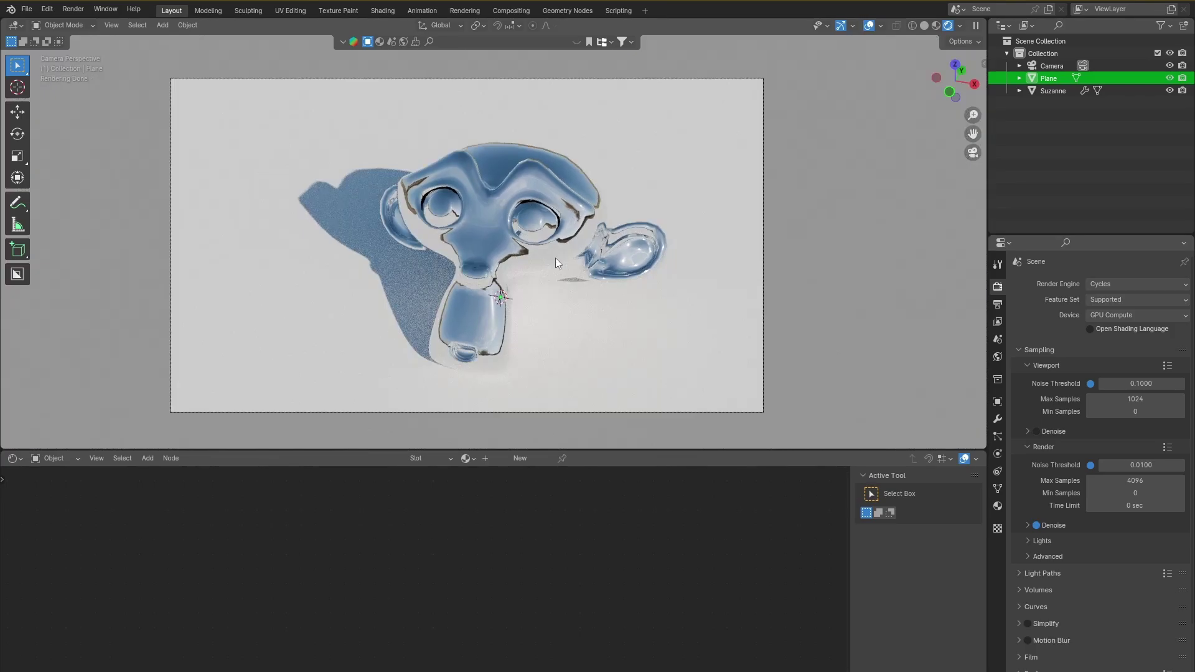
{"action": "left_click", "coordinate": [162, 71]}
{"action": "scroll", "coordinate": [623, 126], "scroll_direction": "down", "scroll_amount": 2}
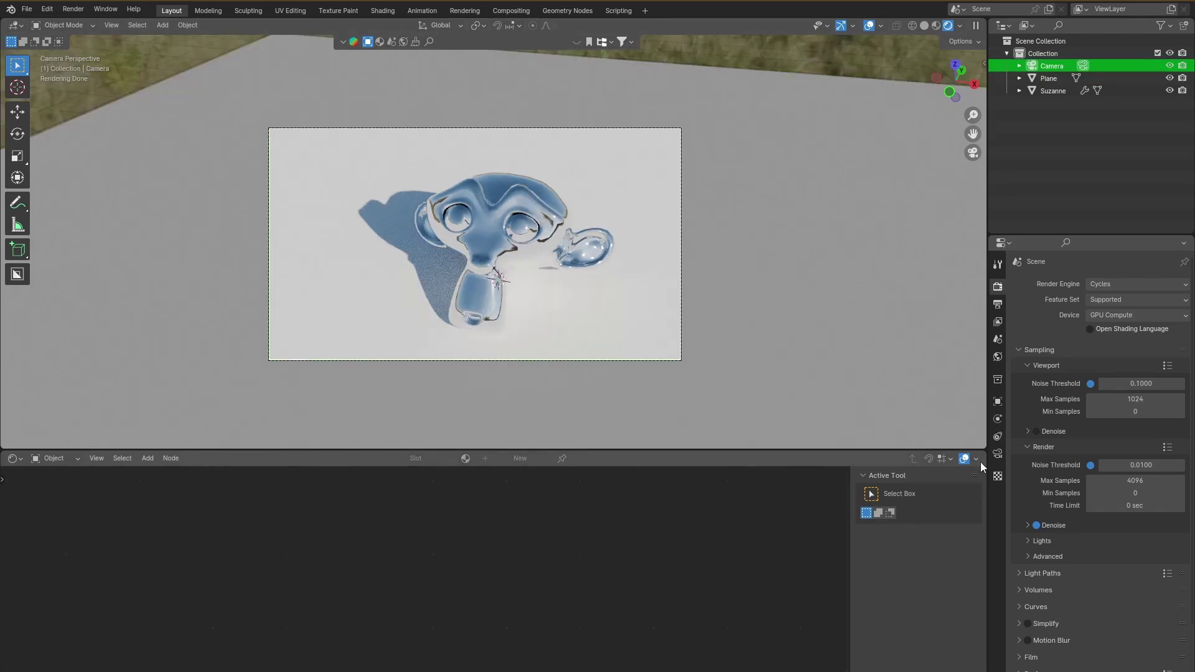
{"action": "left_click", "coordinate": [998, 453]}
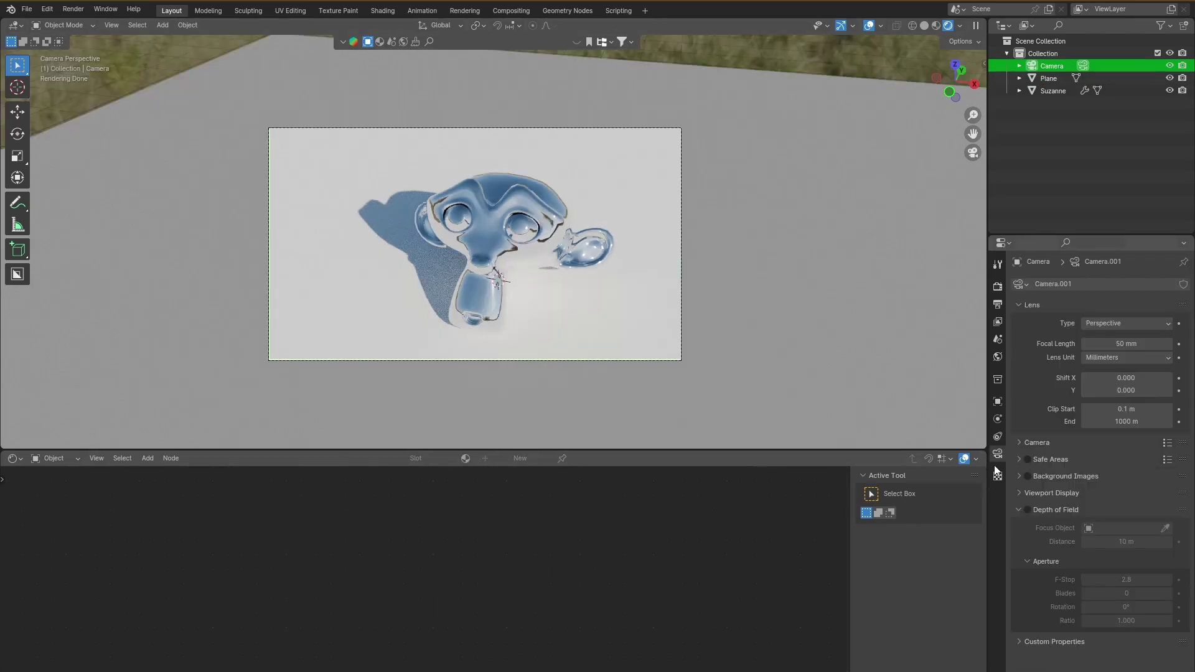
{"action": "left_click", "coordinate": [1019, 491]}
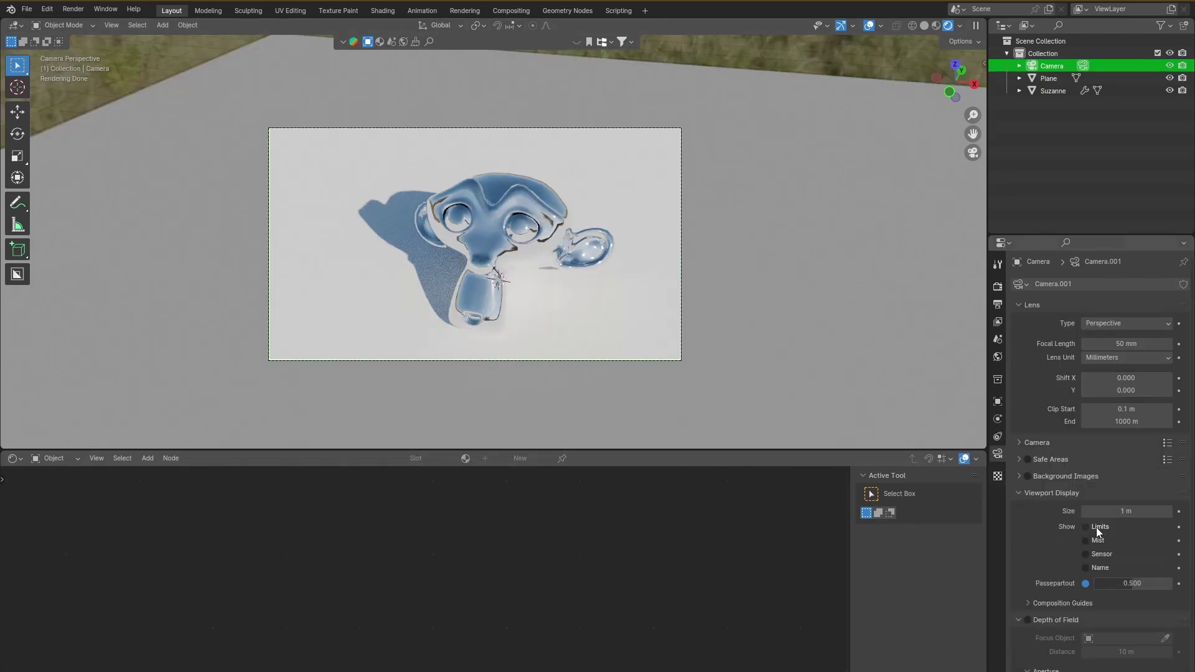
{"action": "mouse_move", "coordinate": [1115, 581]}
{"action": "left_mouse_down"}
{"action": "mouse_move", "coordinate": [1150, 583]}
{"action": "mouse_move", "coordinate": [1114, 583]}
{"action": "left_mouse_up"}
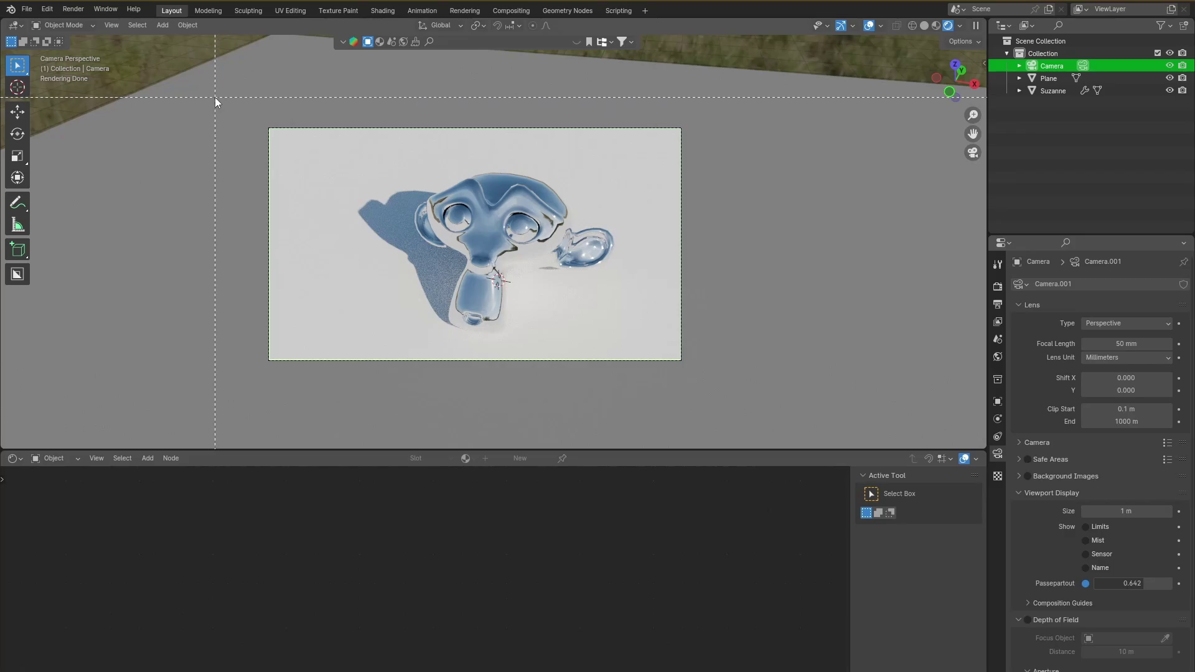
- Limit the viewport rendering to the camera frame with a render region drawn around it
{"action": "left_click_drag", "start_coordinate": [215, 98], "coordinate": [714, 430]}
{"action": "left_click_drag", "start_coordinate": [802, 426], "coordinate": [738, 412]}
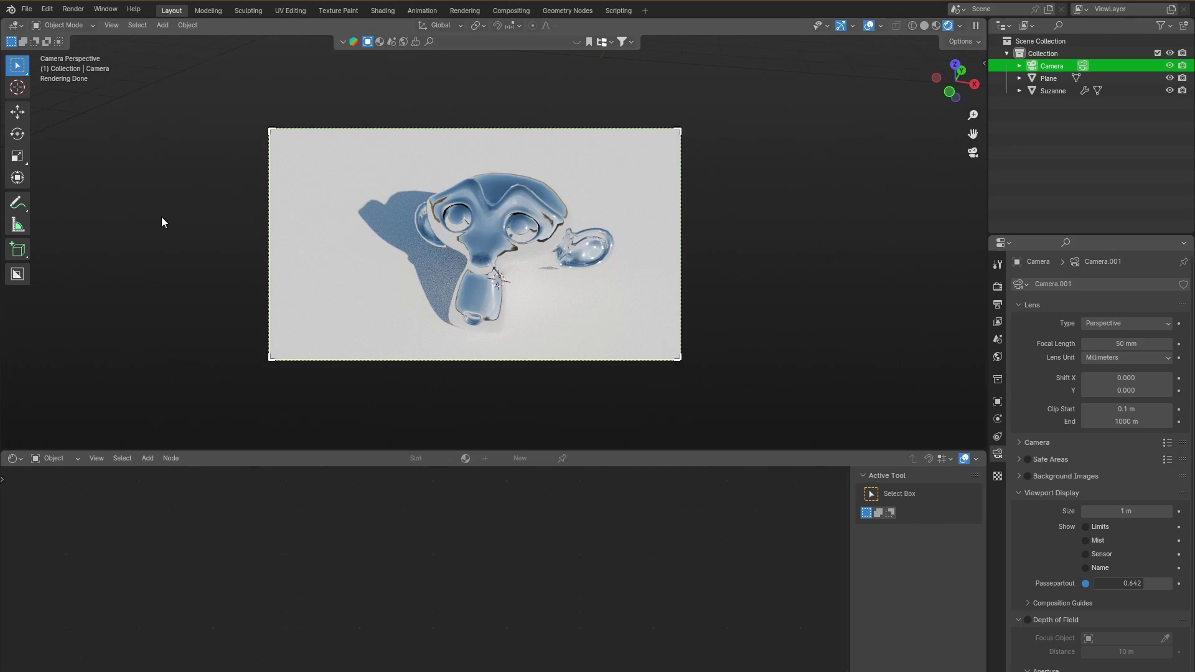
{"action": "scroll", "coordinate": [532, 248], "scroll_direction": "up", "scroll_amount": 3}
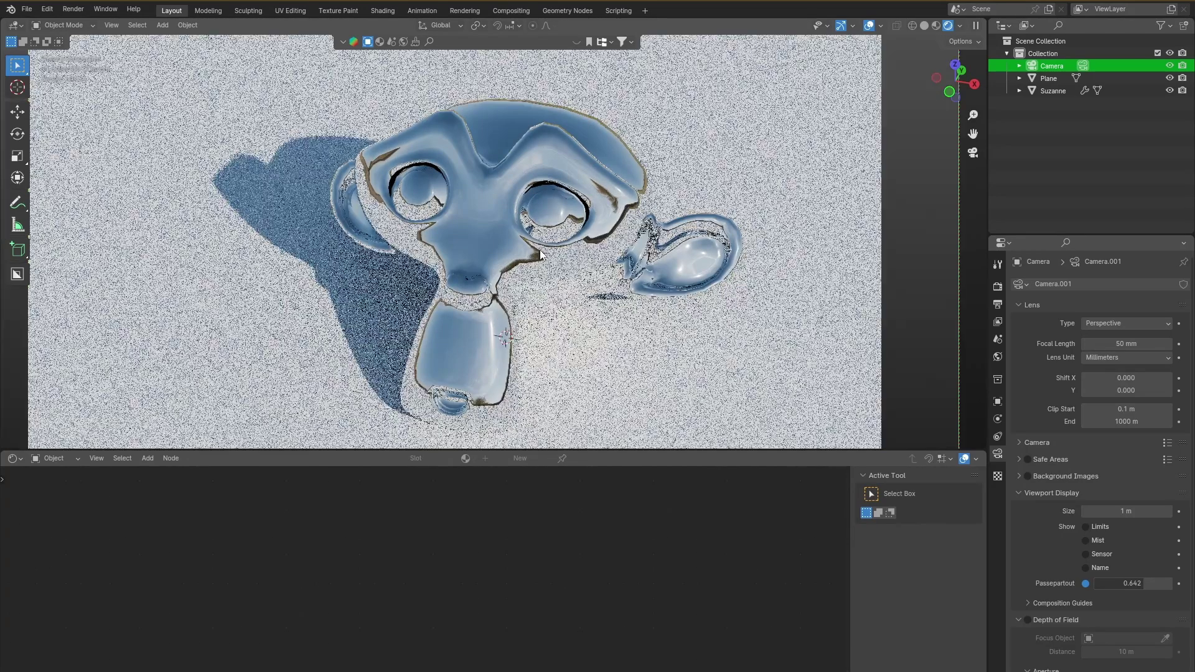
{"action": "scroll", "coordinate": [540, 249], "scroll_direction": "down", "scroll_amount": 2}
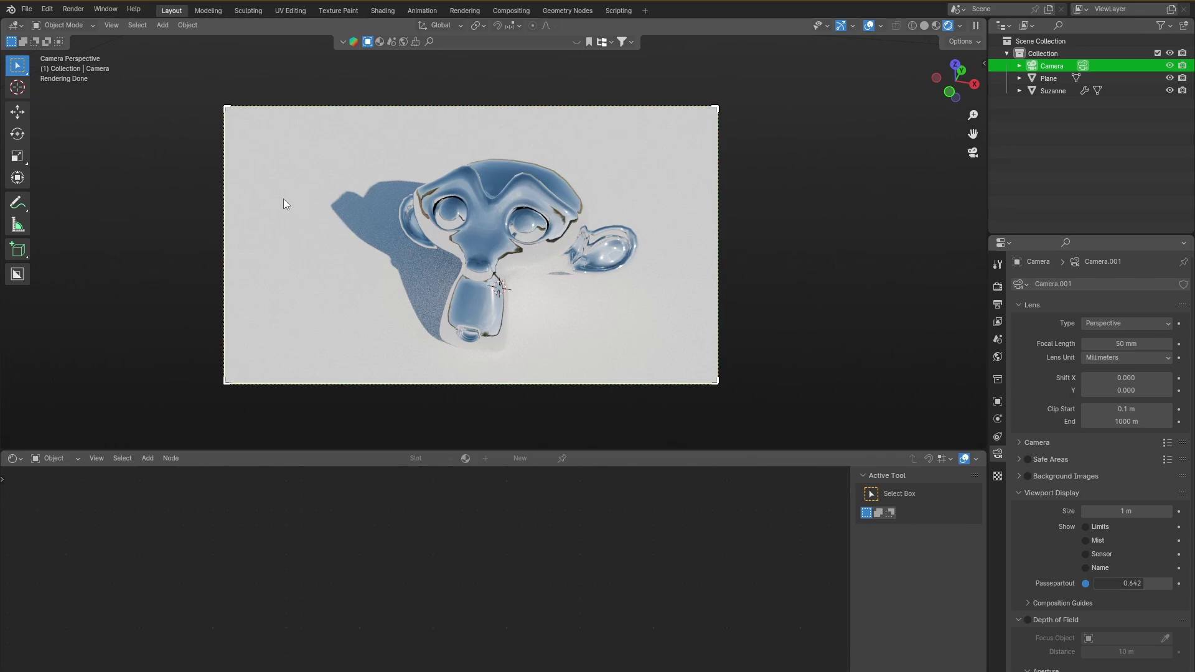
{"action": "left_click_drag", "start_coordinate": [152, 65], "coordinate": [794, 426]}
{"action": "left_click", "coordinate": [973, 153]}
- Set the Cycles viewport Max Samples to 1024 and enable viewport denoising
{"action": "left_click", "coordinate": [998, 287]}
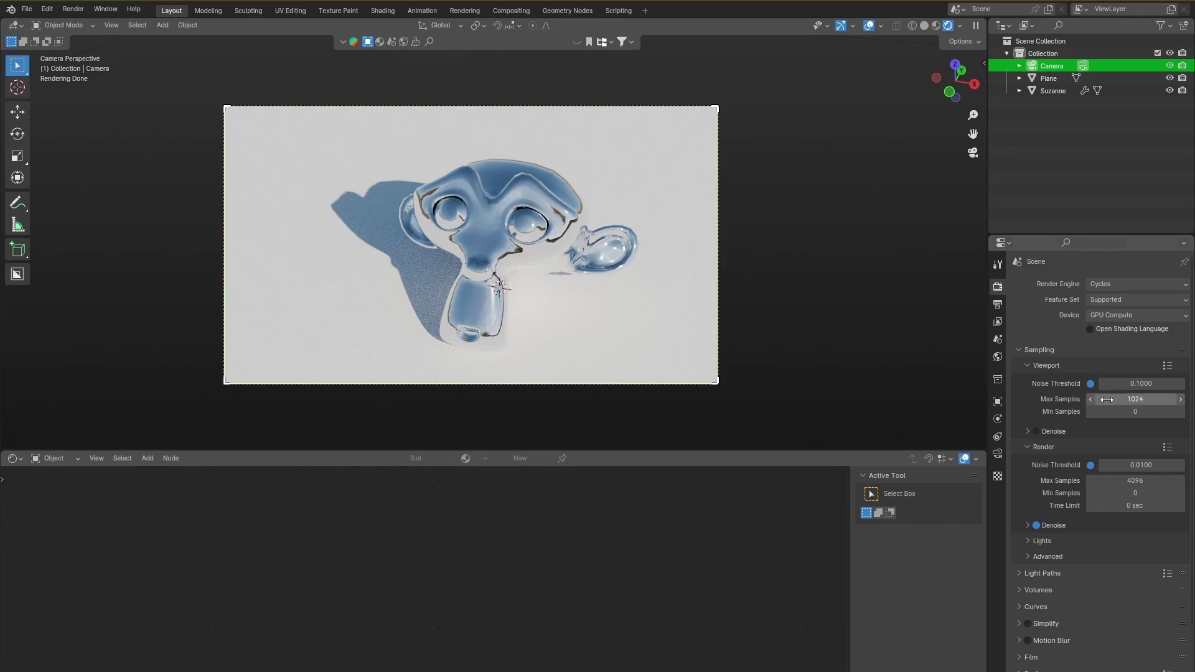
{"action": "left_click_drag", "start_coordinate": [1124, 402], "coordinate": [1146, 402]}
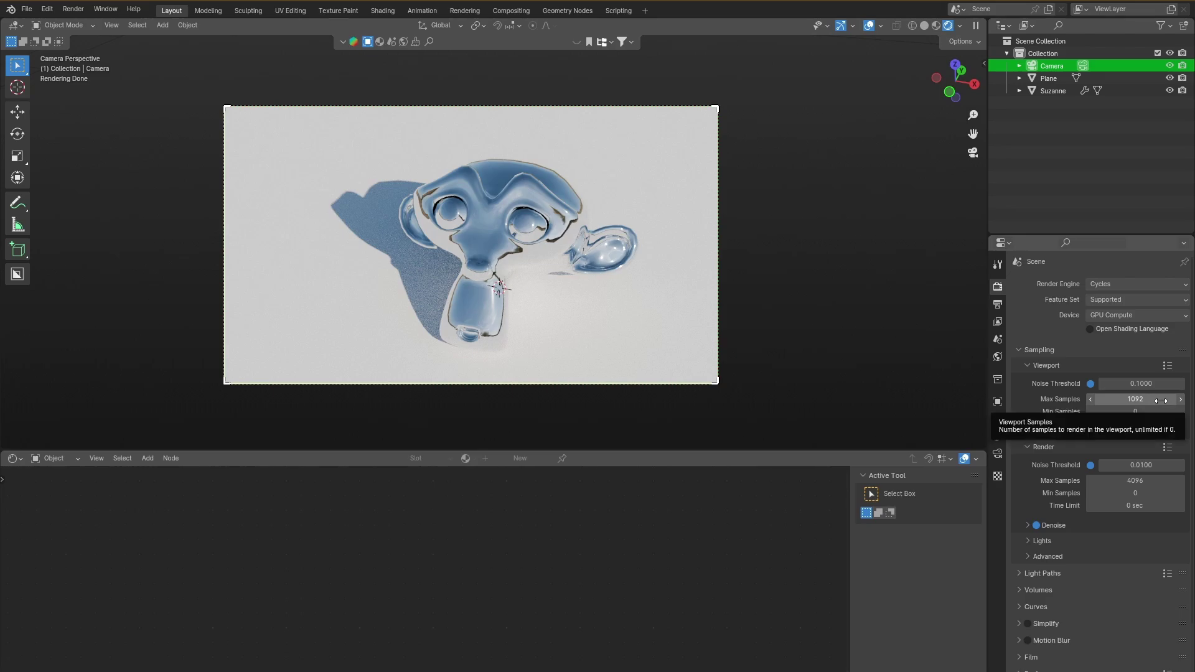
{"action": "left_click_drag", "start_coordinate": [1161, 401], "coordinate": [1132, 407]}
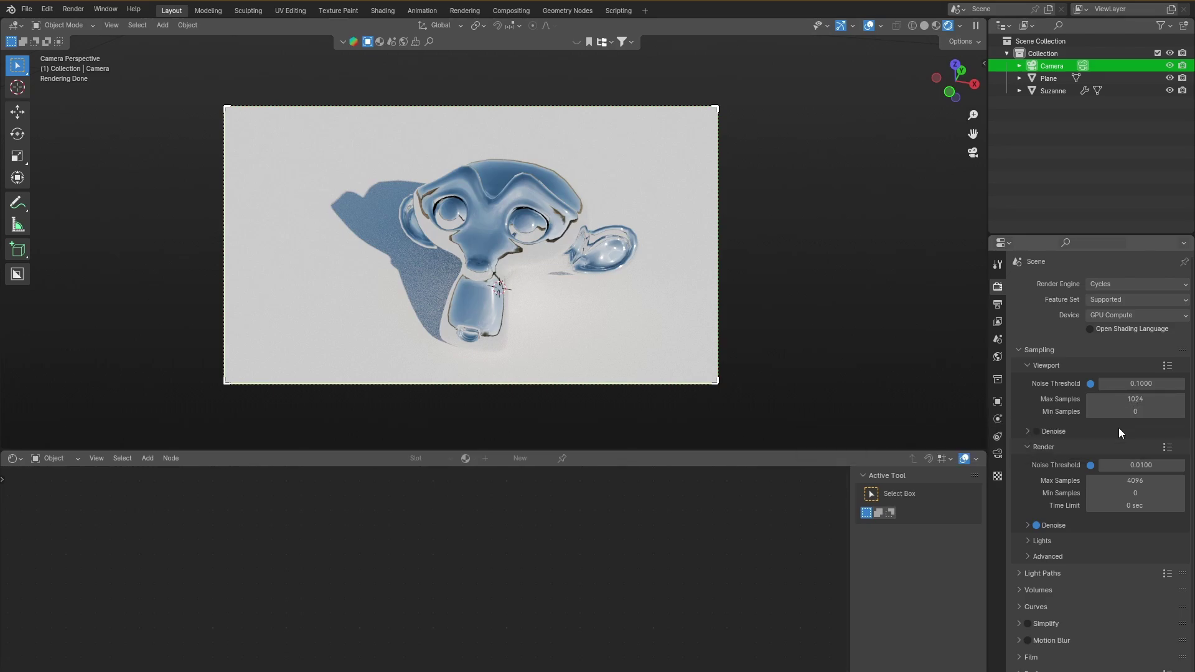
{"action": "left_click", "coordinate": [1118, 428]}
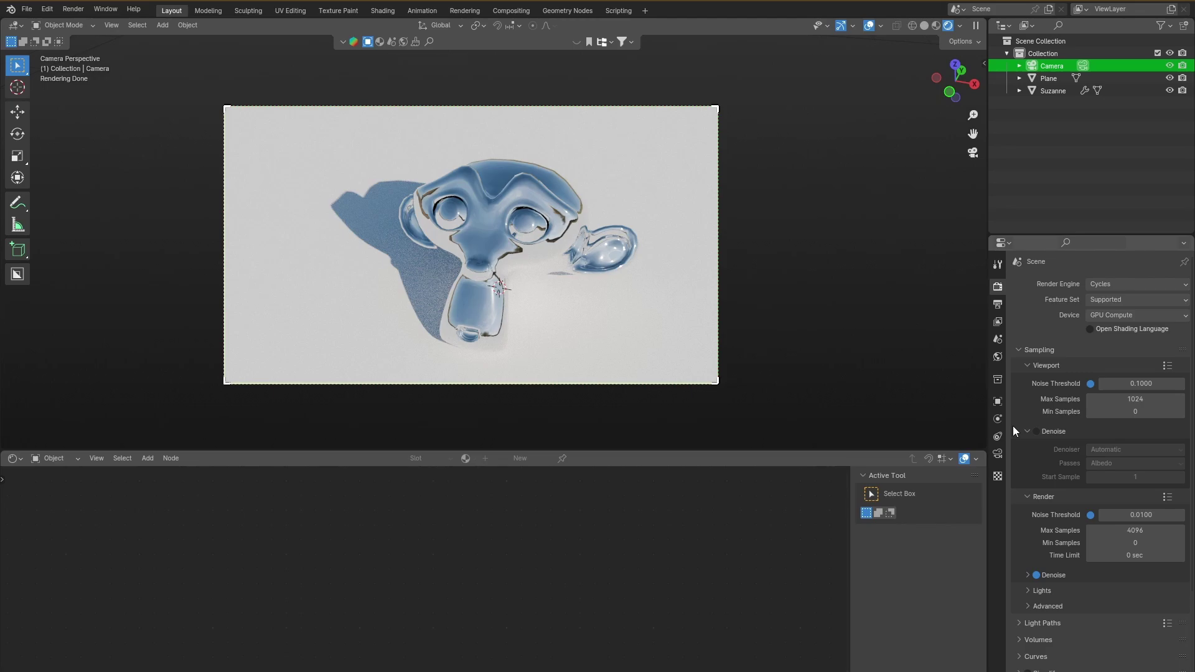
{"action": "left_click", "coordinate": [1036, 432]}
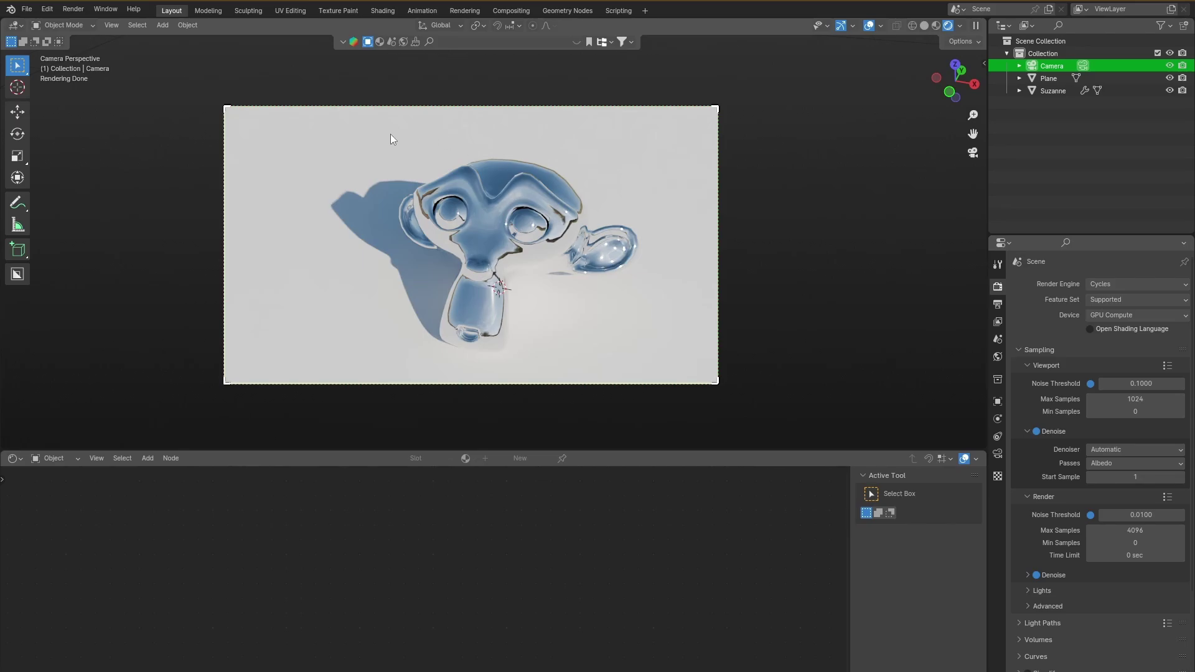
- Enlarge the 3D viewport and inspect the denoised monkey head and its shadow from several angles
{"action": "scroll", "coordinate": [461, 210], "scroll_direction": "up", "scroll_amount": 3}
{"action": "scroll", "coordinate": [461, 211], "scroll_direction": "down", "scroll_amount": 3}
{"action": "scroll", "coordinate": [461, 208], "scroll_direction": "up", "scroll_amount": 4}
{"action": "middle_click_drag", "start_coordinate": [588, 234], "coordinate": [525, 256]}
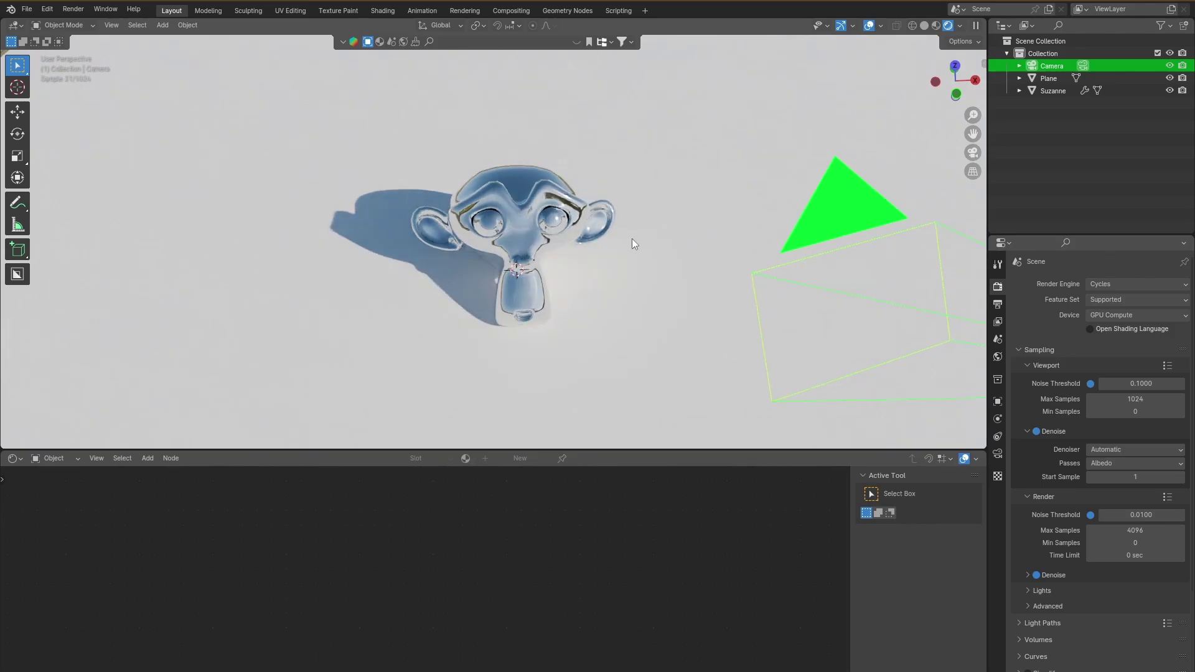
{"action": "middle_click_drag", "start_coordinate": [632, 243], "coordinate": [400, 180]}
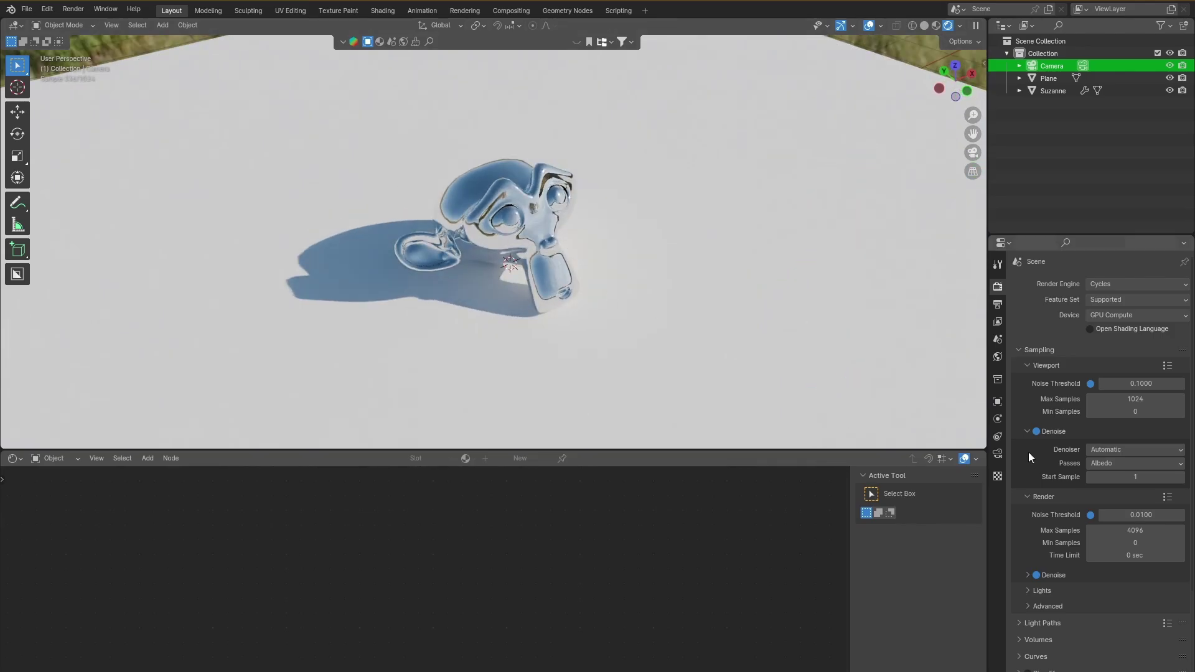
{"action": "left_click_drag", "start_coordinate": [737, 451], "coordinate": [685, 597]}
{"action": "scroll", "coordinate": [617, 434], "scroll_direction": "up", "scroll_amount": 2}
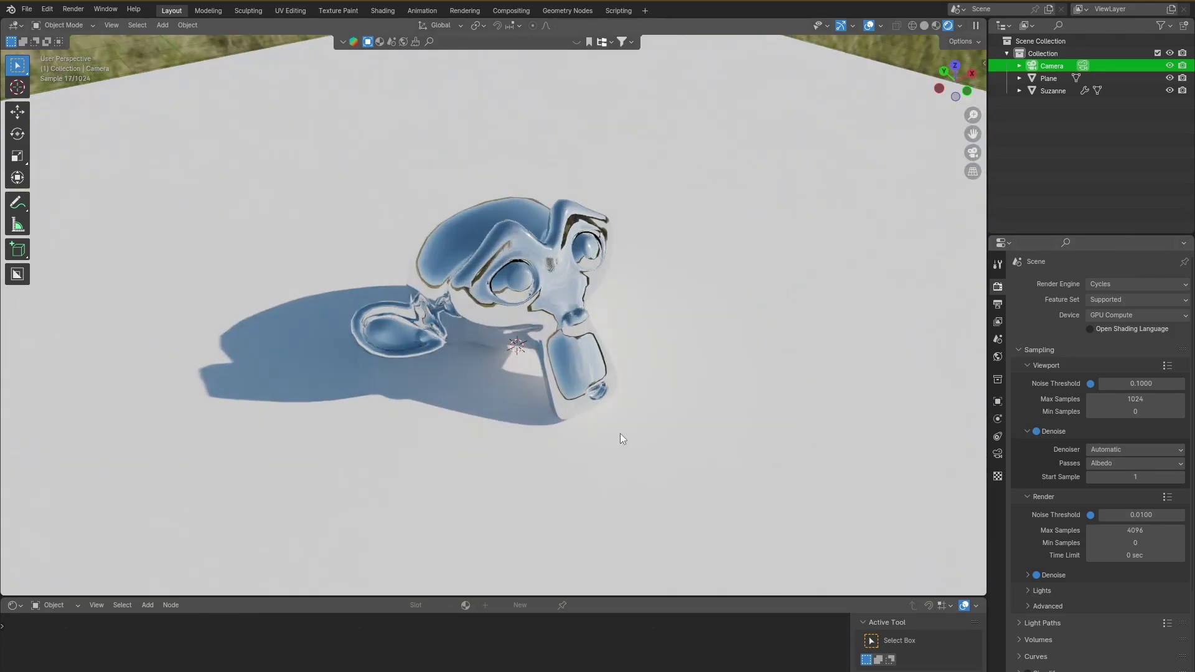
- Turn viewport denoising off and on again to compare the noise in the monkey head's shadow
{"action": "left_click", "coordinate": [1036, 431]}
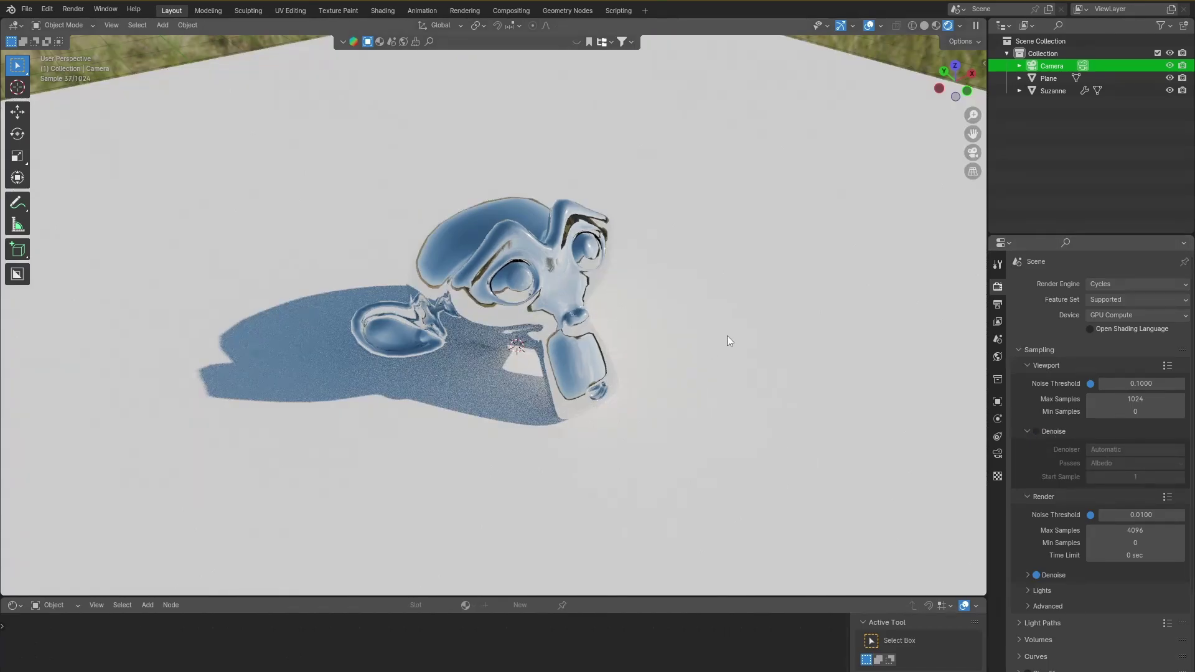
{"action": "middle_click_drag", "start_coordinate": [728, 337], "coordinate": [660, 333]}
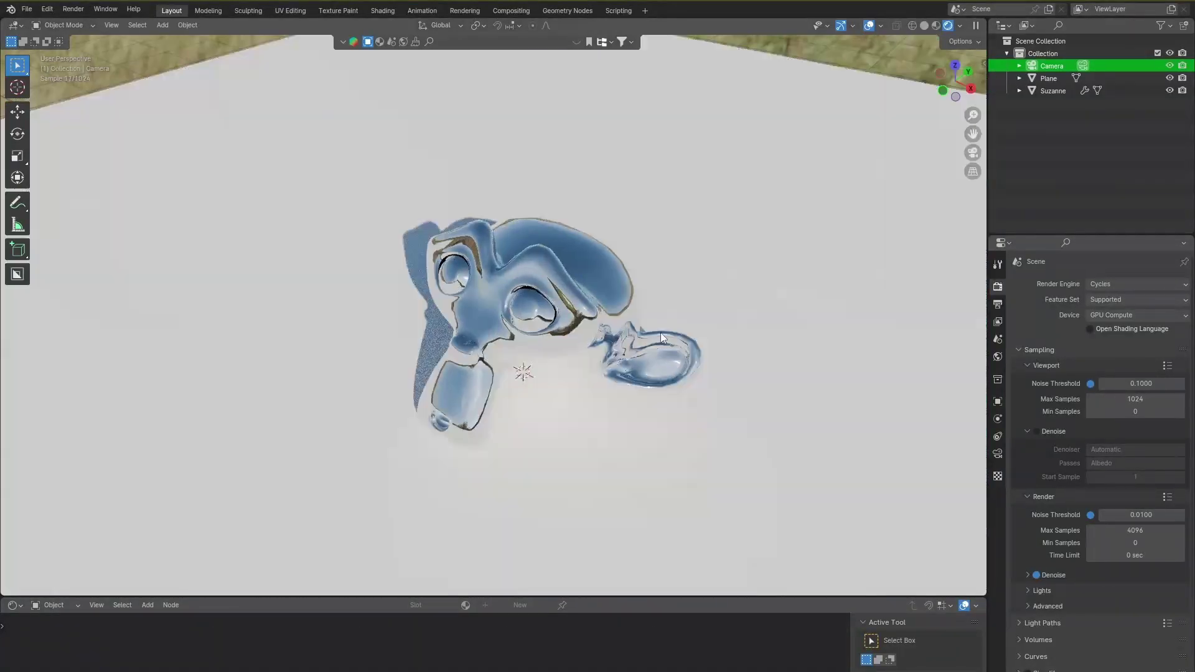
{"action": "left_click", "coordinate": [1036, 430]}
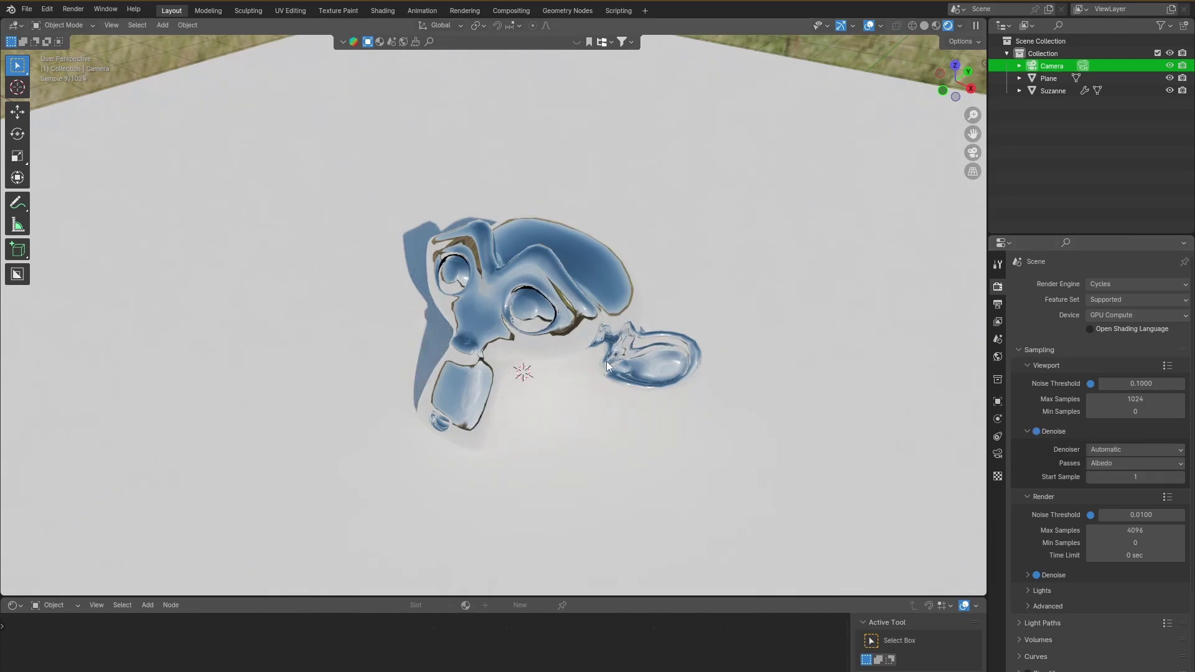
{"action": "middle_click_drag", "start_coordinate": [606, 361], "coordinate": [664, 370]}
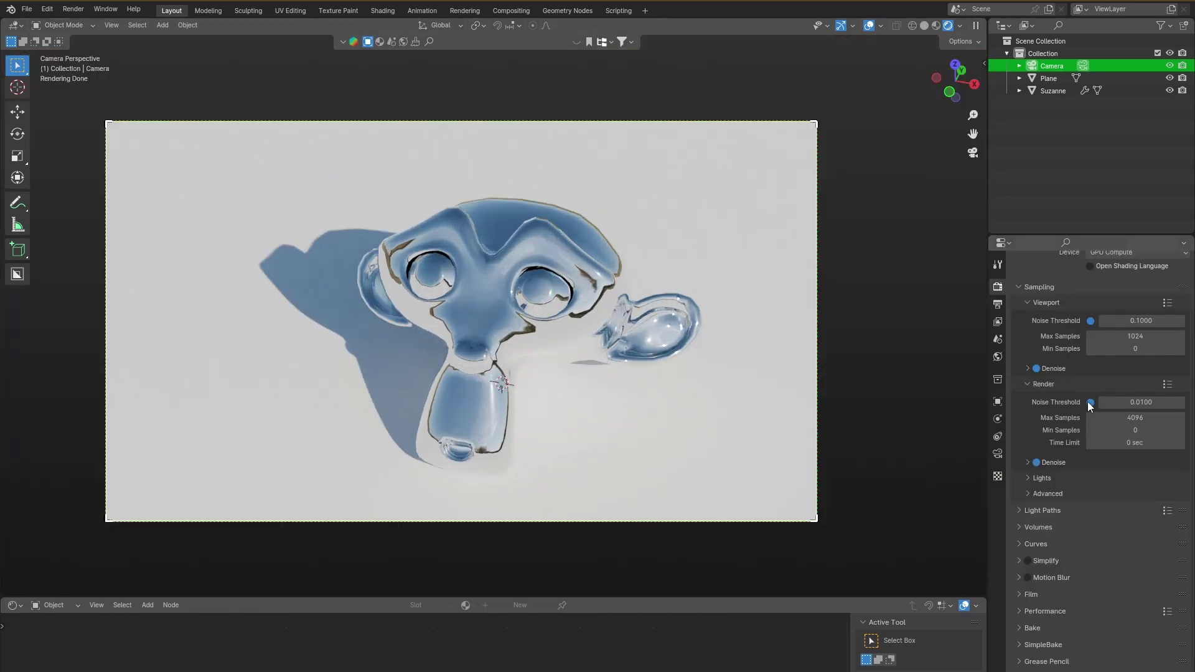
- Turn off the Noise Threshold for final renders and set the render Samples to 1024
{"action": "left_click", "coordinate": [1090, 403]}
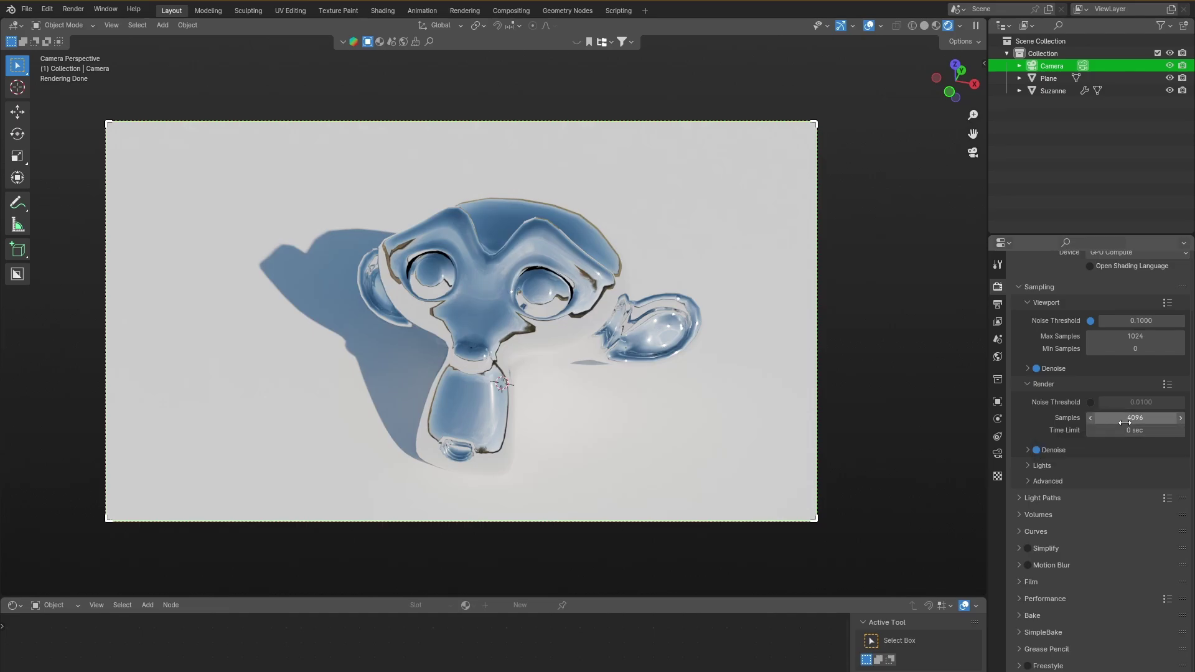
{"action": "left_click", "coordinate": [998, 305]}
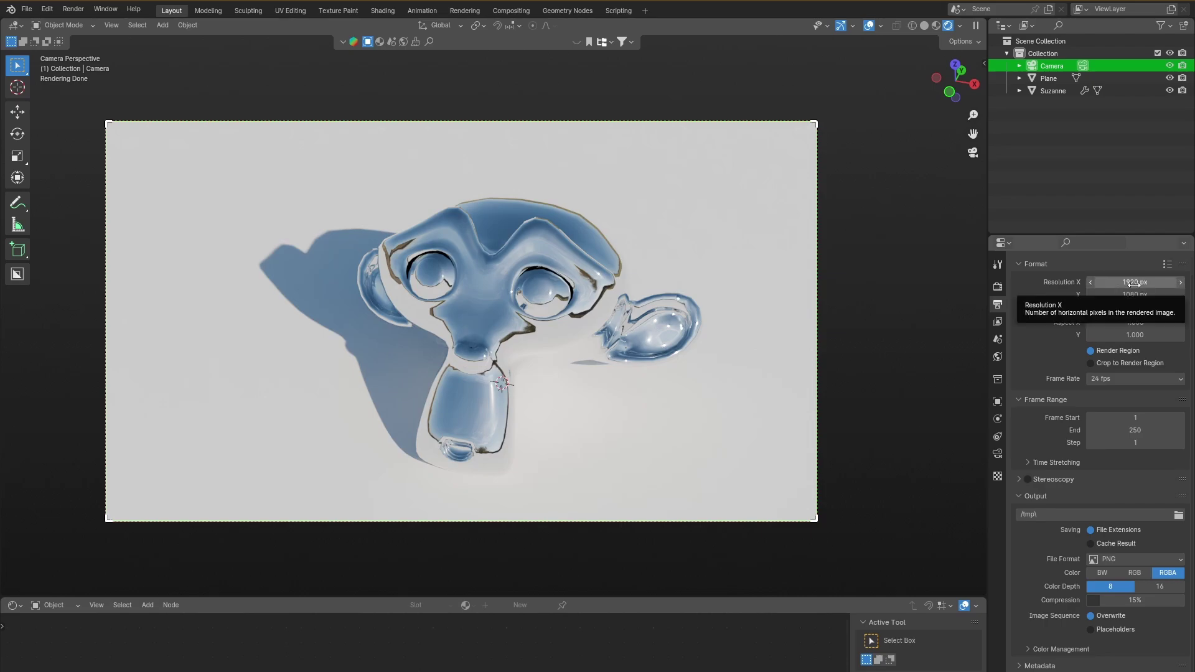
{"action": "left_click", "coordinate": [998, 287]}
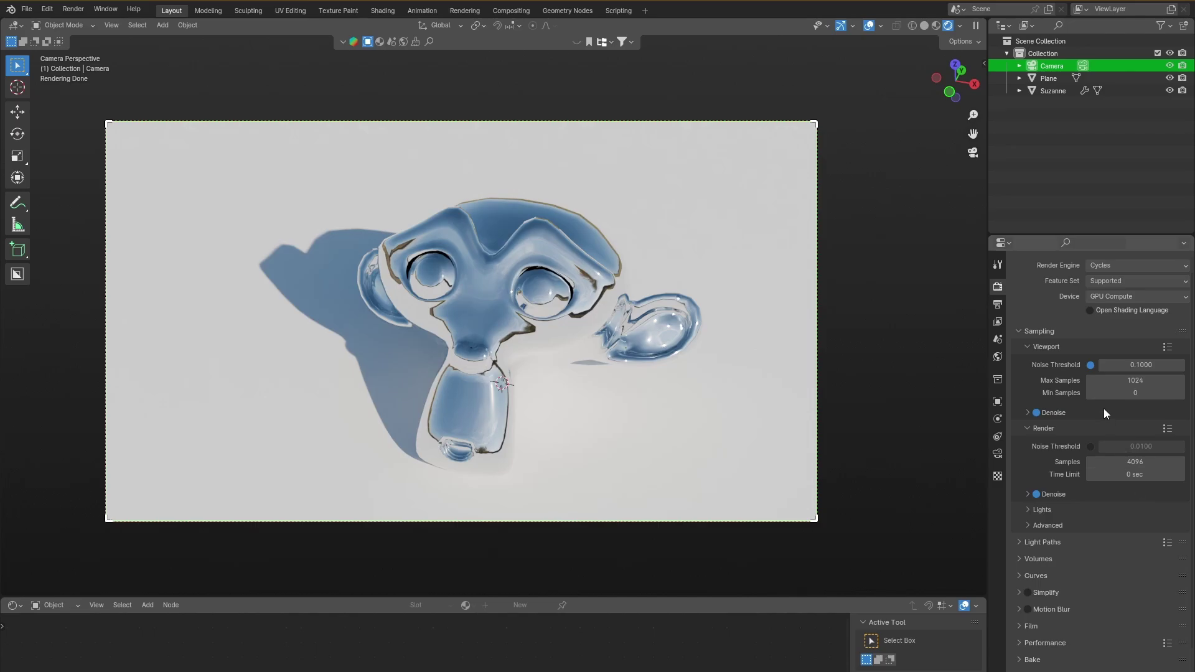
{"action": "left_click", "coordinate": [999, 305]}
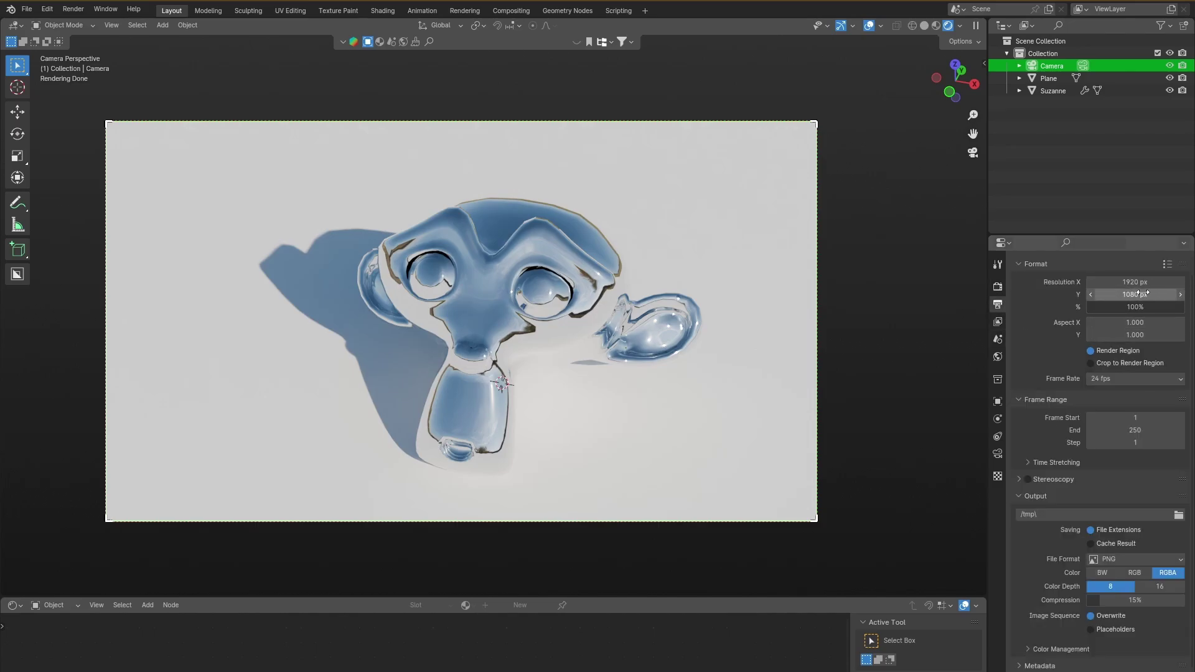
{"action": "left_click", "coordinate": [998, 287]}
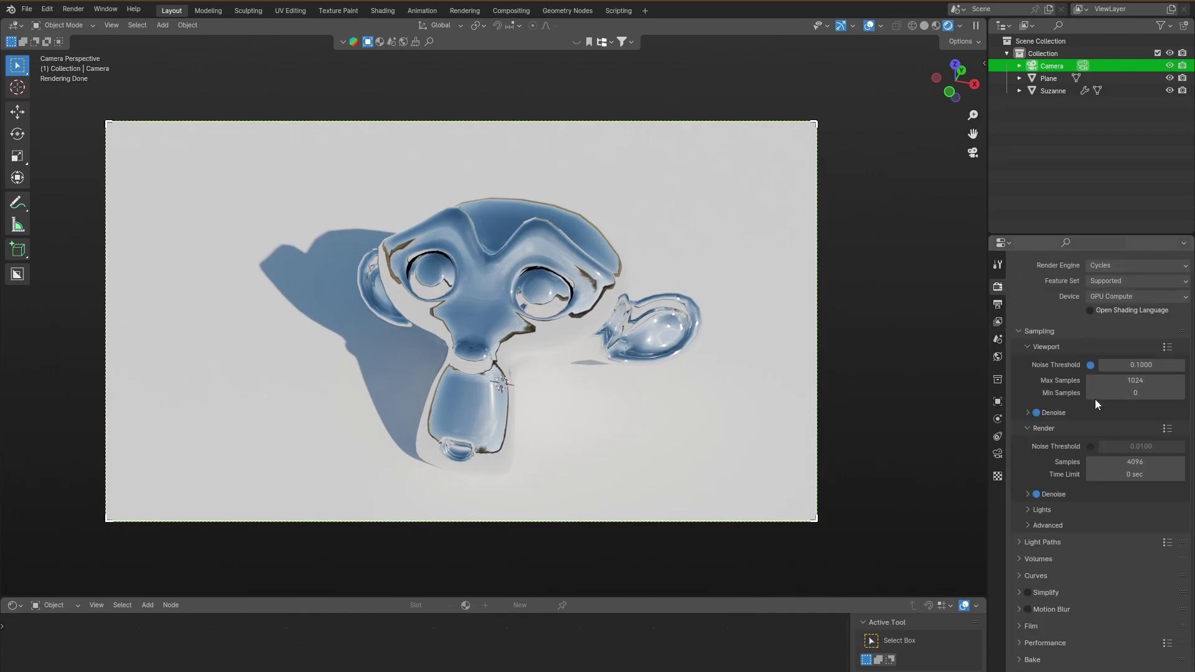
{"action": "double_click", "coordinate": [1129, 462]}
{"action": "key", "text": "Return"}
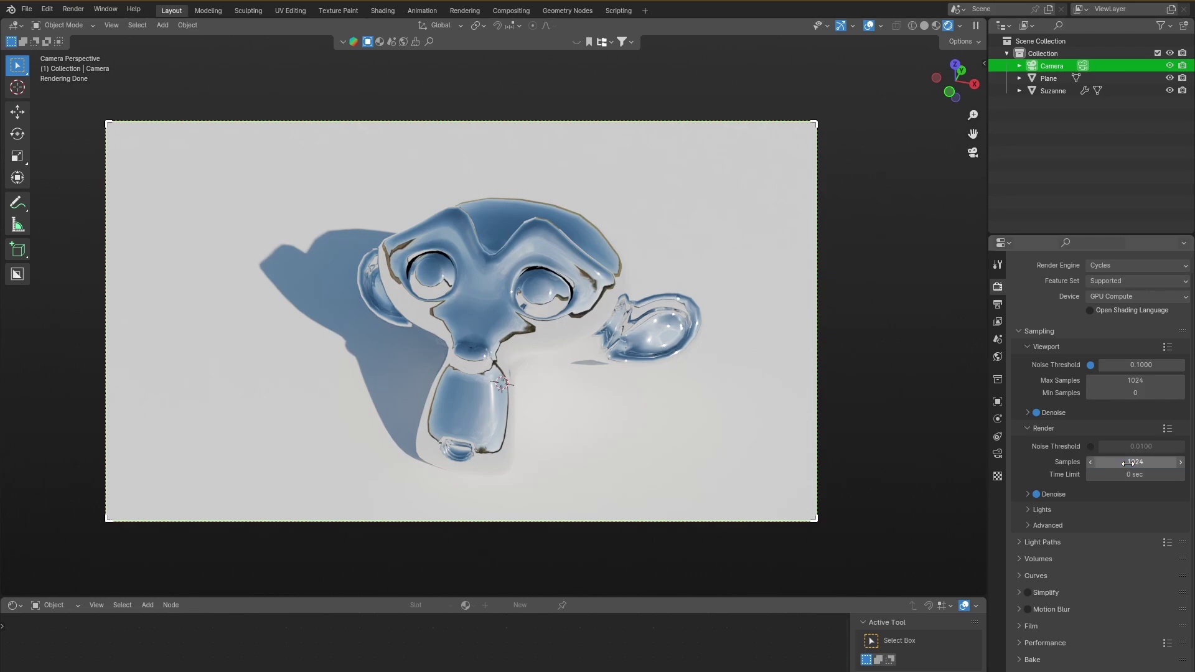
- Try a render Samples value of 512 and return it to 1024
{"action": "double_click", "coordinate": [1129, 464]}
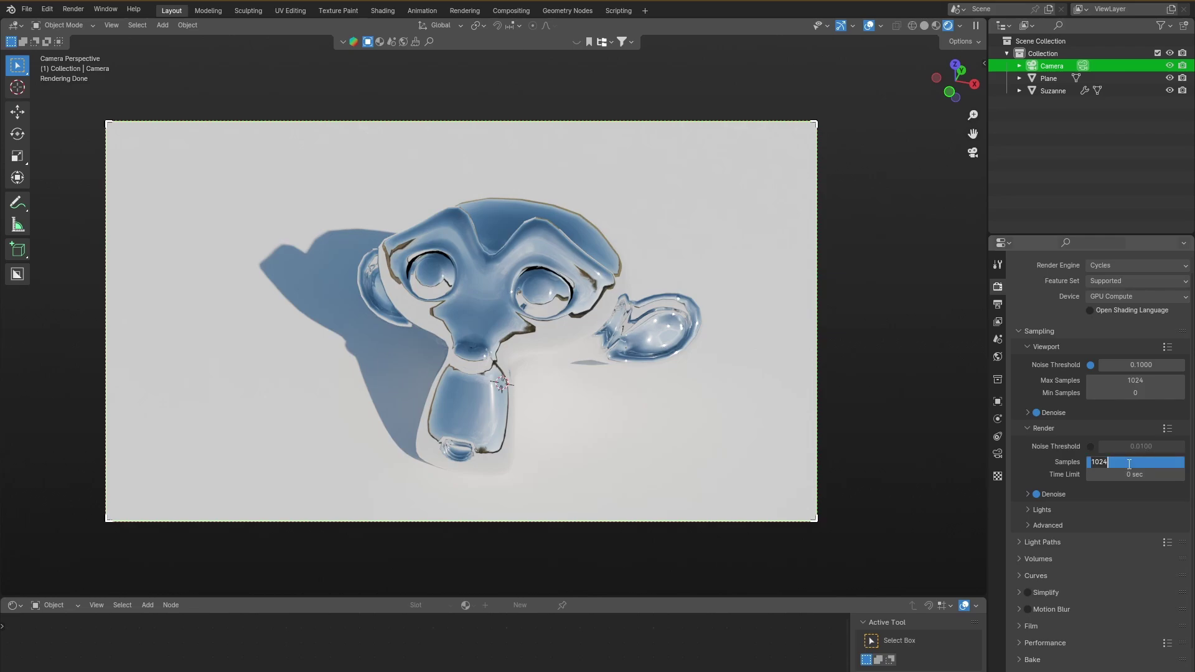
{"action": "type", "text": "512"}
{"action": "key", "text": "Return"}
{"action": "left_click", "coordinate": [1145, 462]}
{"action": "type", "text": "1024"}
{"action": "key", "text": "Return"}
- Try very low render Samples values of 4 and 8, and restore 1024
{"action": "left_click", "coordinate": [1130, 462]}
{"action": "type", "text": "4"}
{"action": "key", "text": "Return"}
{"action": "left_click", "coordinate": [1130, 462]}
{"action": "type", "text": "8"}
{"action": "key", "text": "Return"}
{"action": "left_click", "coordinate": [1129, 464]}
{"action": "type", "text": "1024"}
{"action": "key", "text": "Return"}
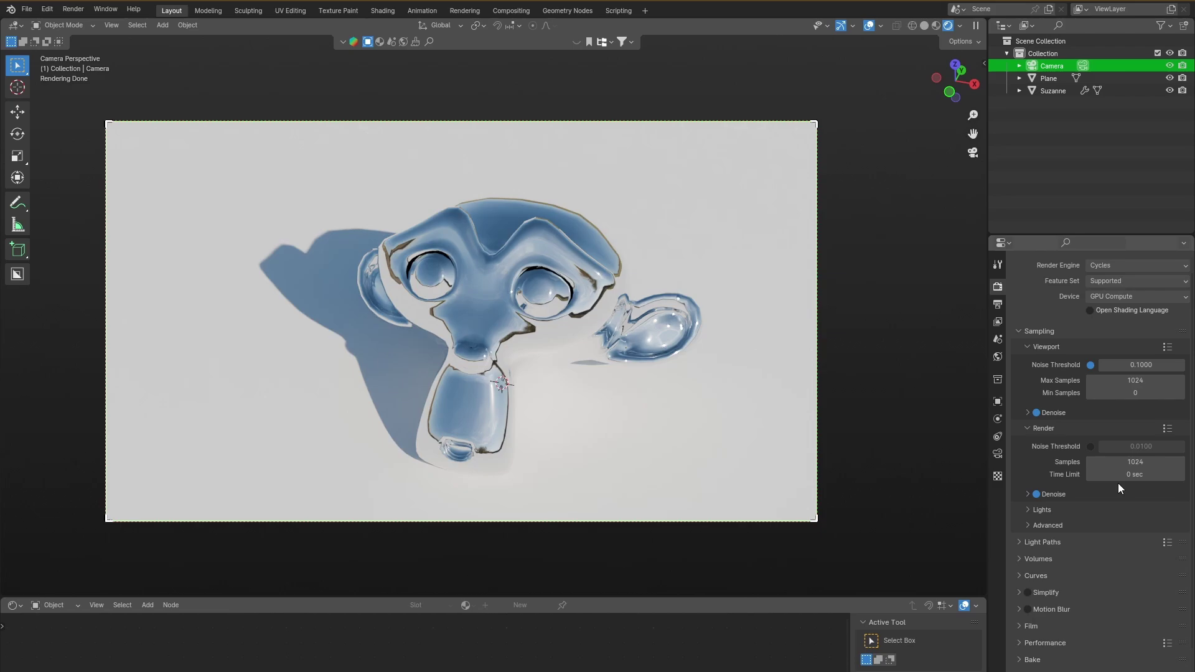
- Try a render Time Limit of 20 sec and reset it to 0 sec
{"action": "left_click", "coordinate": [1123, 477]}
{"action": "type", "text": "20"}
{"action": "key", "text": "Return"}
{"action": "left_click", "coordinate": [1123, 480]}
{"action": "type", "text": "0"}
{"action": "key", "text": "Return"}
- Show the render Denoise options and switch the denoiser between OptiX and OpenImageDenoise, finishing on OptiX
{"action": "left_click", "coordinate": [1034, 495]}
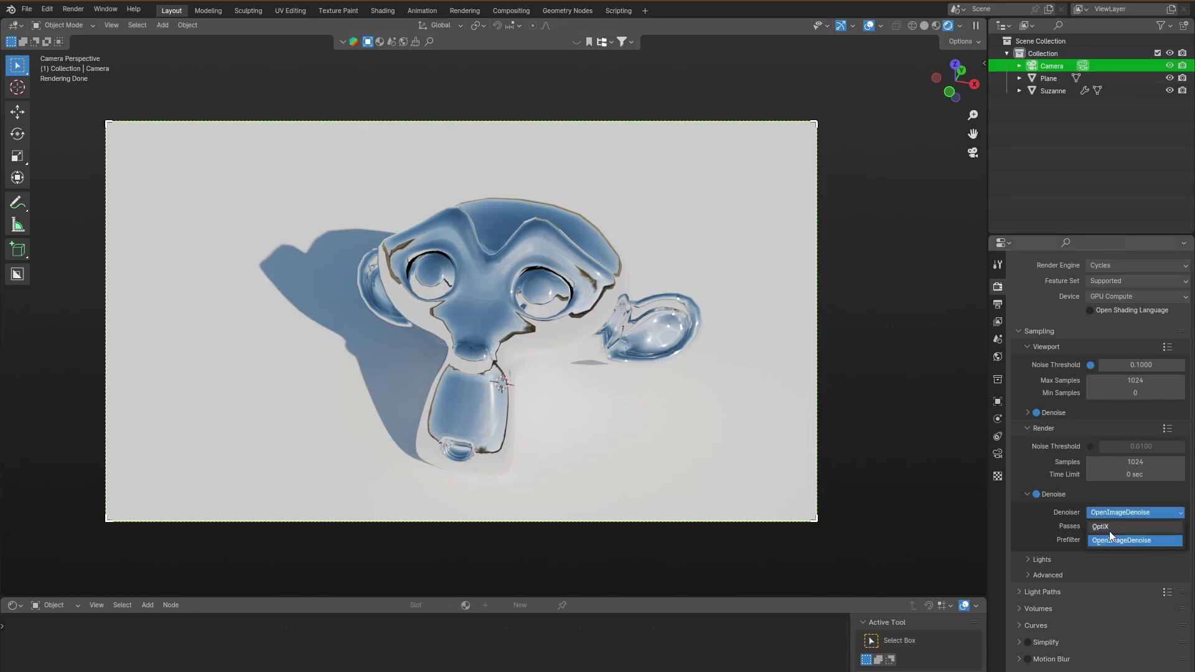
{"action": "left_click", "coordinate": [1109, 529]}
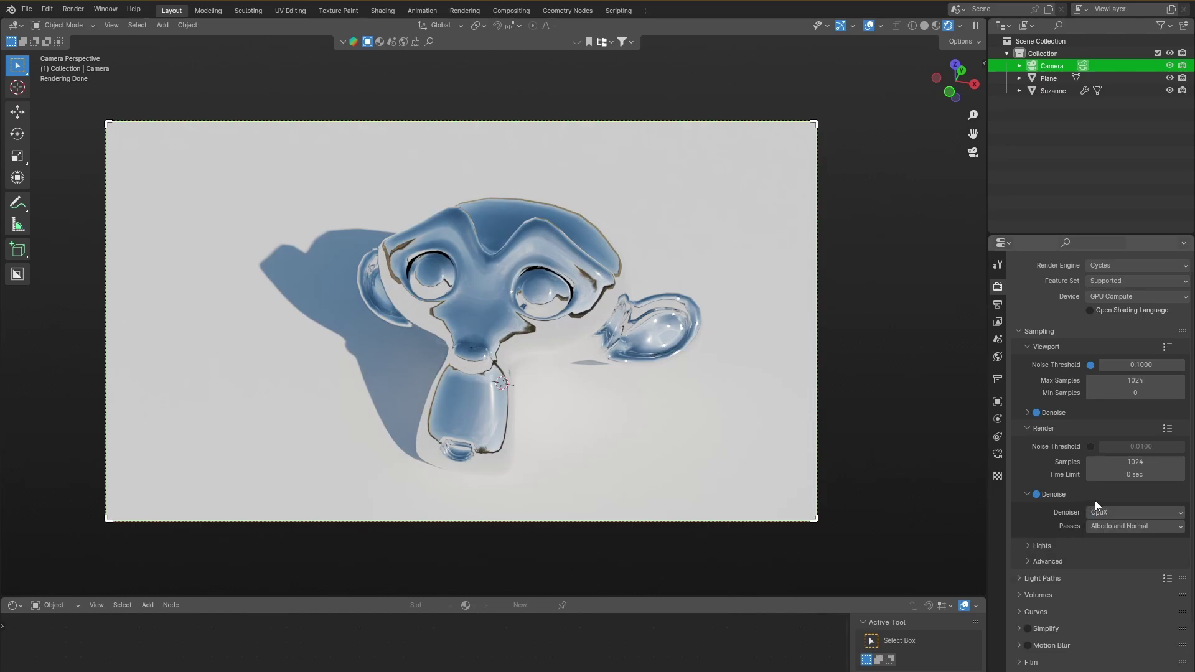
{"action": "left_click", "coordinate": [1117, 514]}
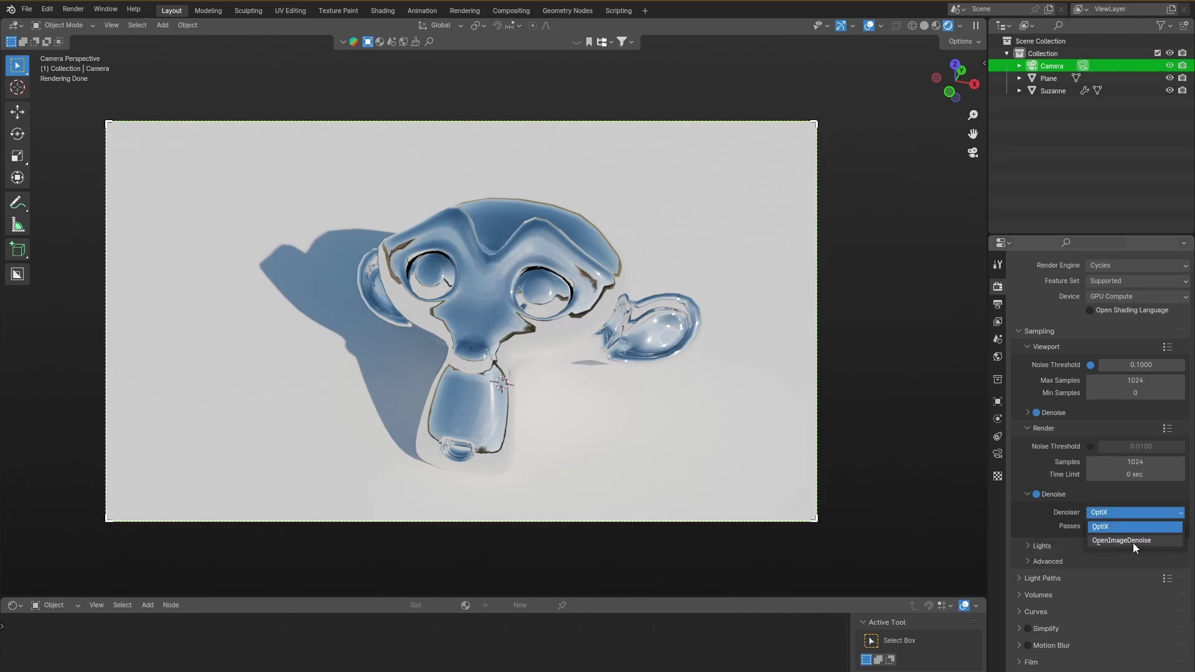
{"action": "left_click", "coordinate": [1133, 542]}
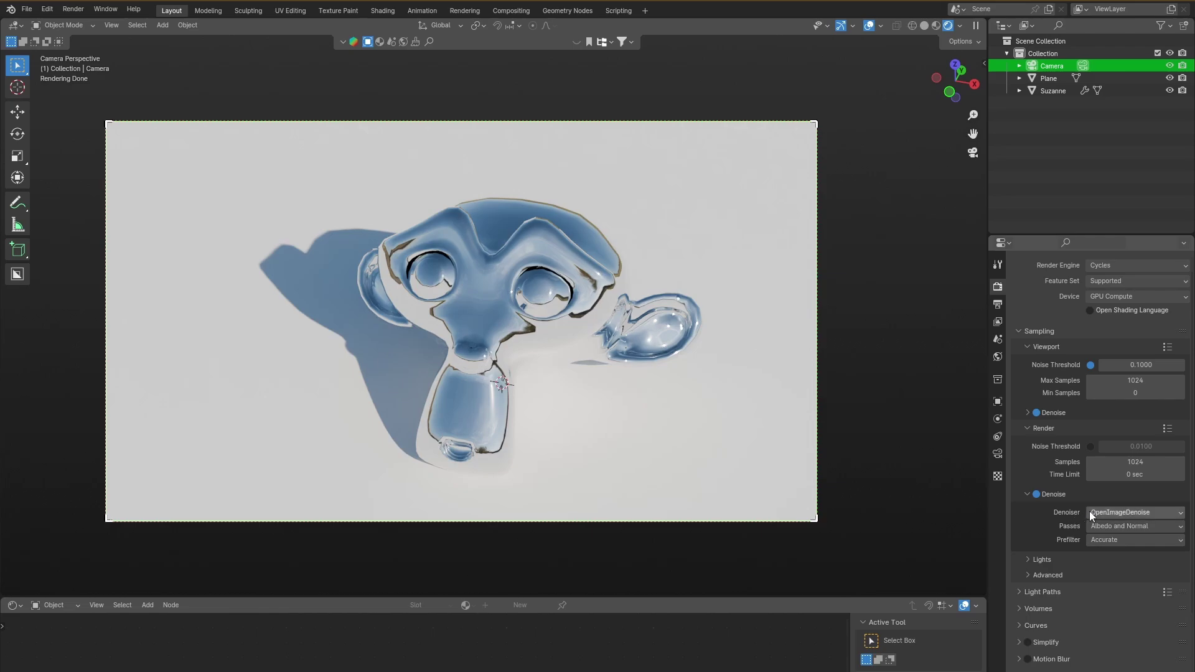
{"action": "left_click", "coordinate": [1115, 512]}
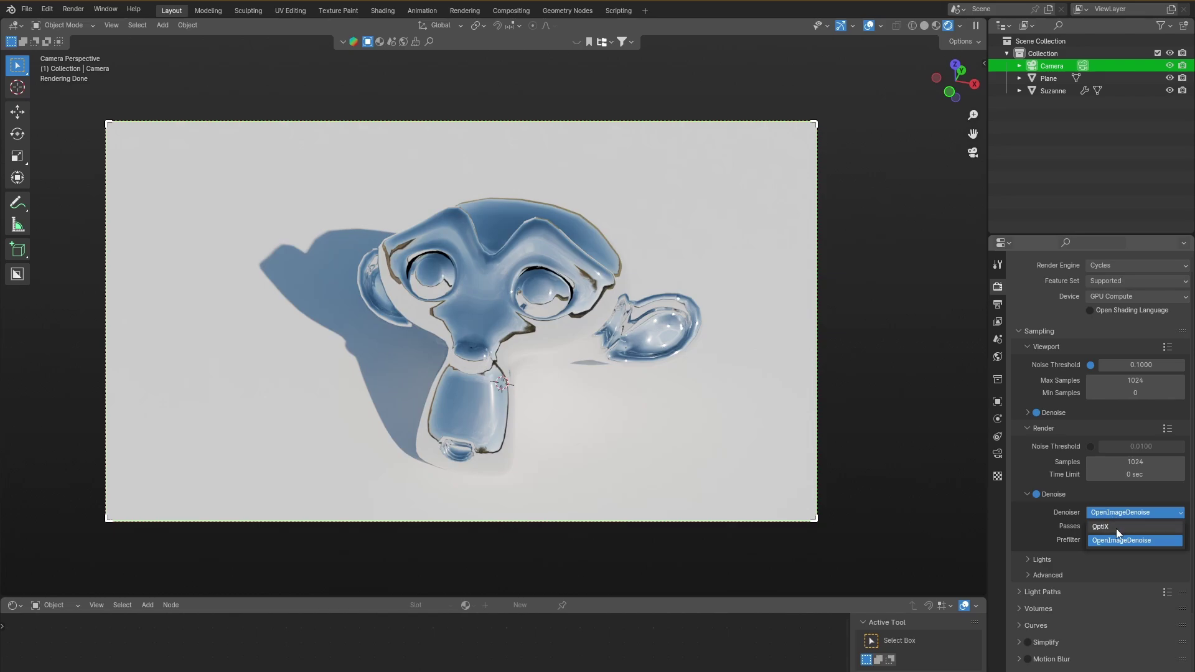
{"action": "left_click", "coordinate": [1115, 528]}
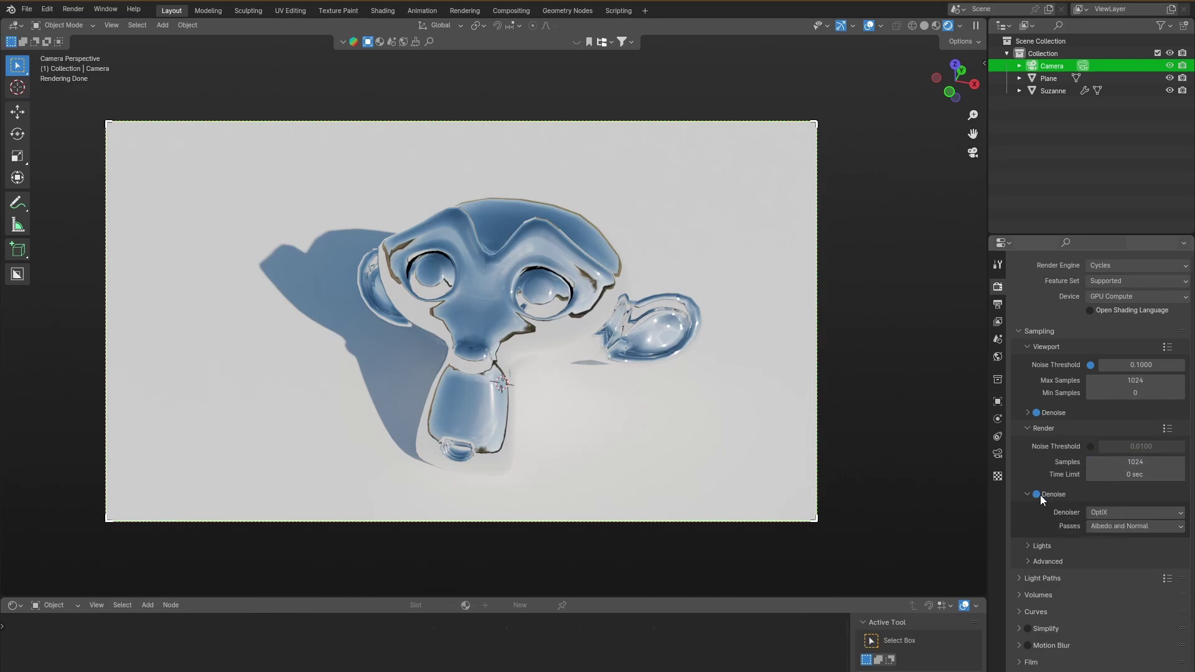
{"action": "left_click", "coordinate": [1114, 512]}
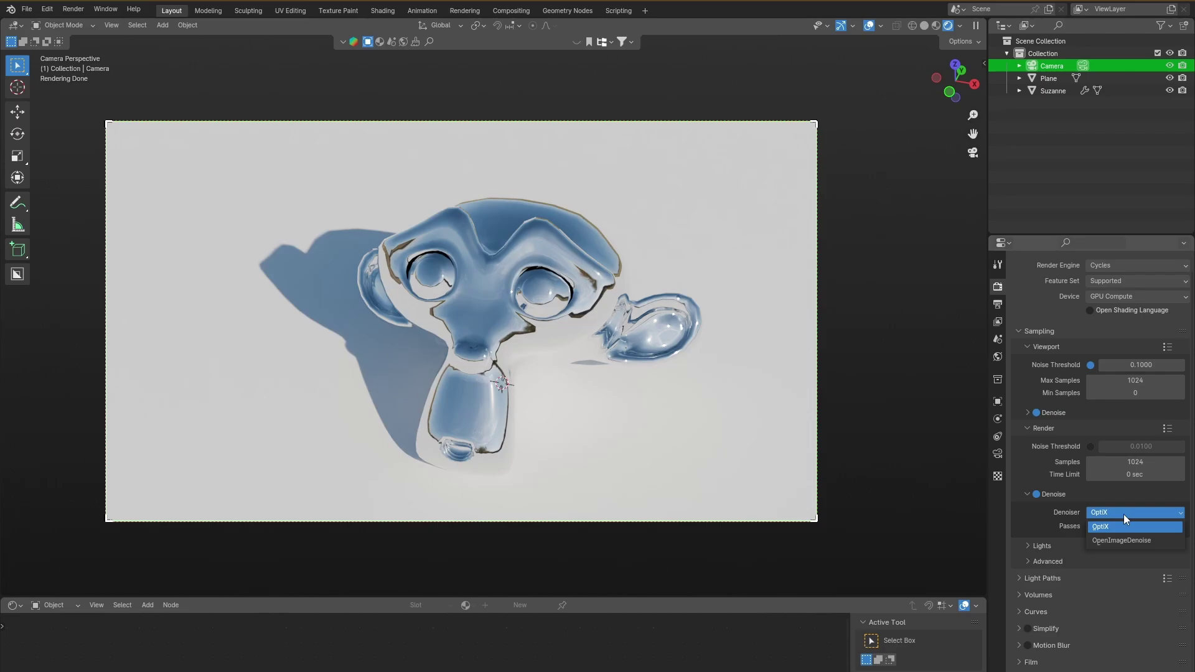
{"action": "left_click", "coordinate": [1123, 514]}
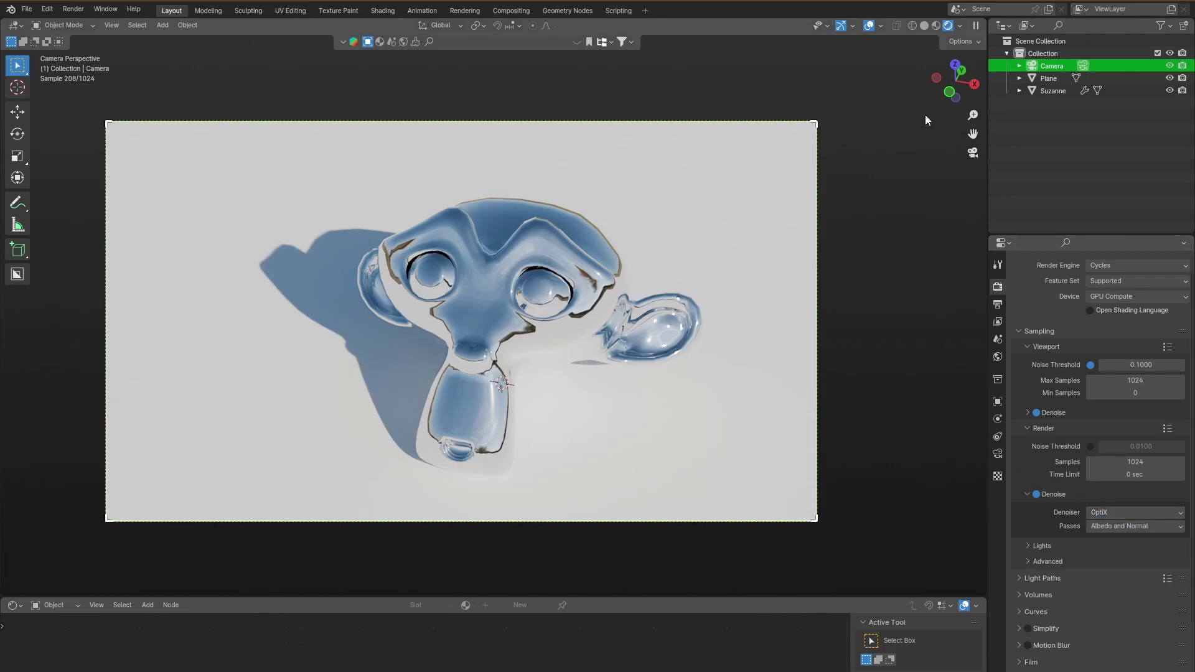
- Switch the viewport to solid shading and render the camera view as an image, fitting the whole result in the render window
{"action": "left_click", "coordinate": [925, 27]}
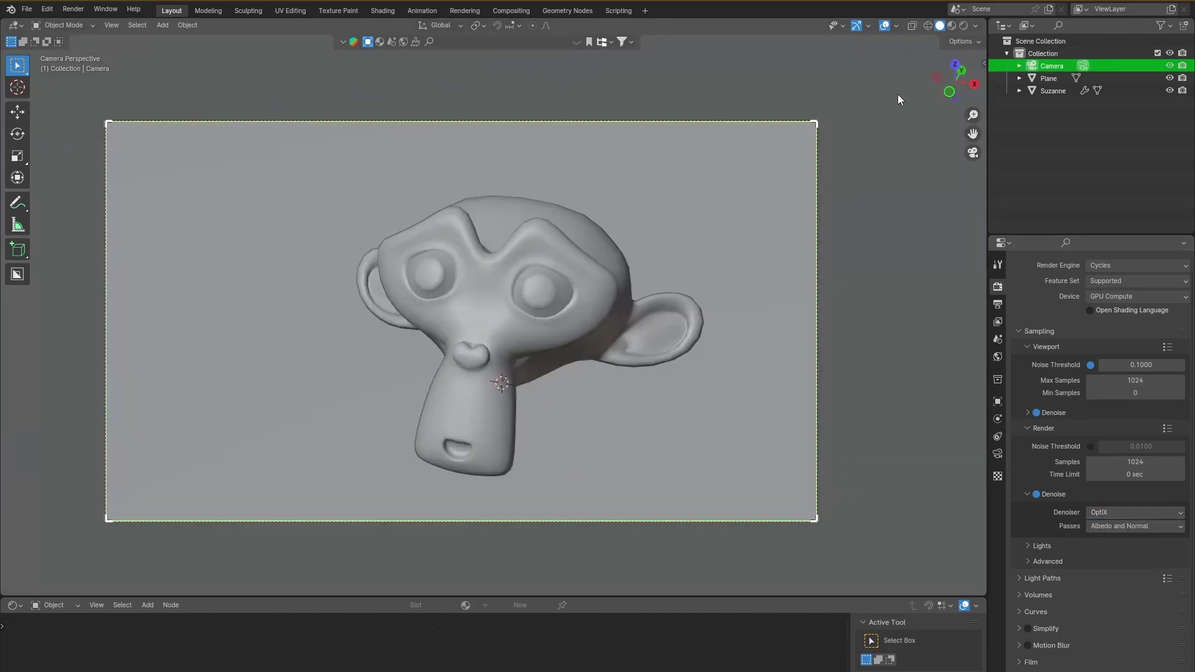
{"action": "left_click", "coordinate": [75, 10]}
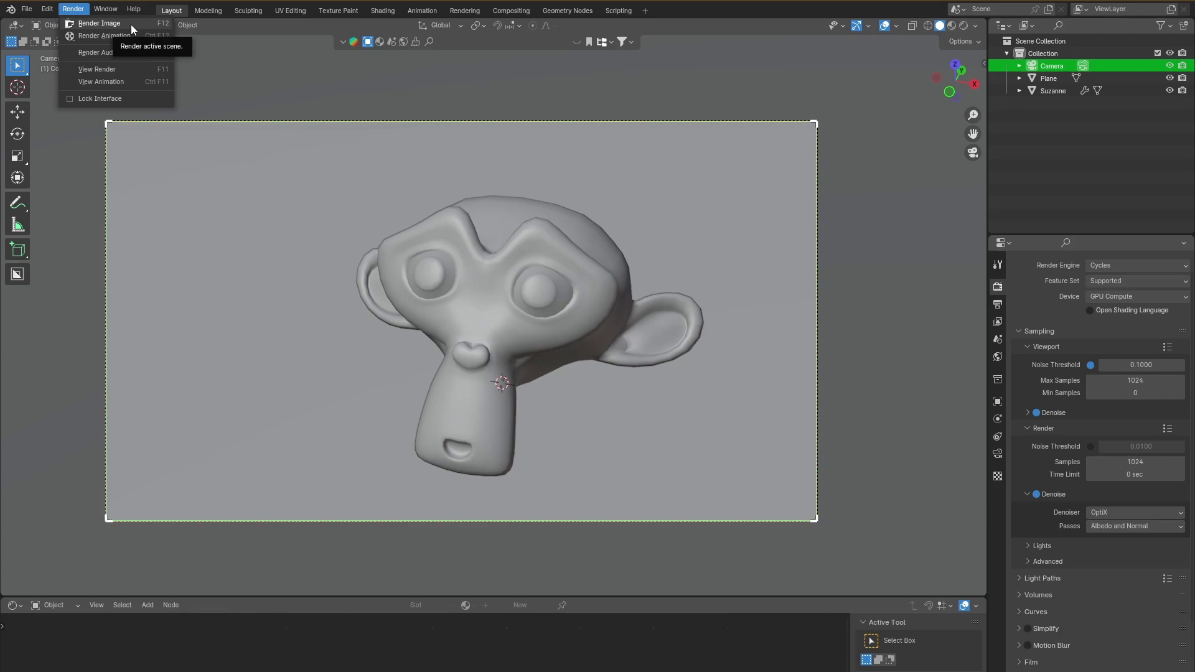
{"action": "left_click", "coordinate": [131, 24]}
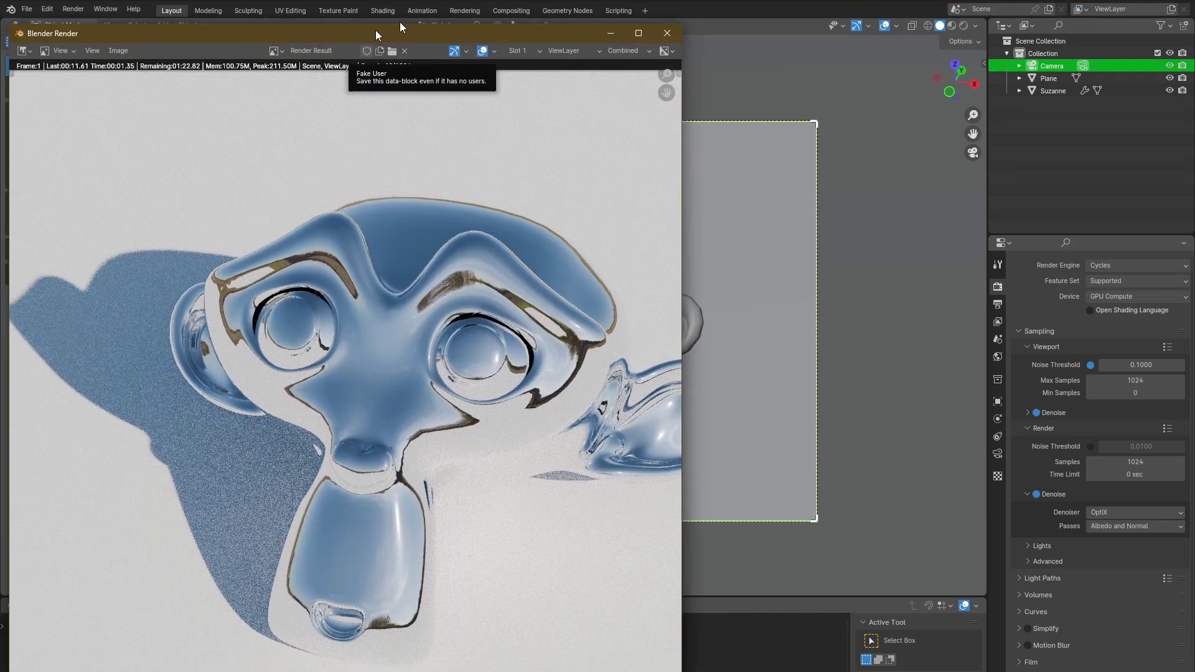
{"action": "left_click_drag", "start_coordinate": [400, 27], "coordinate": [584, 119]}
{"action": "left_click_drag", "start_coordinate": [828, 161], "coordinate": [828, 274]}
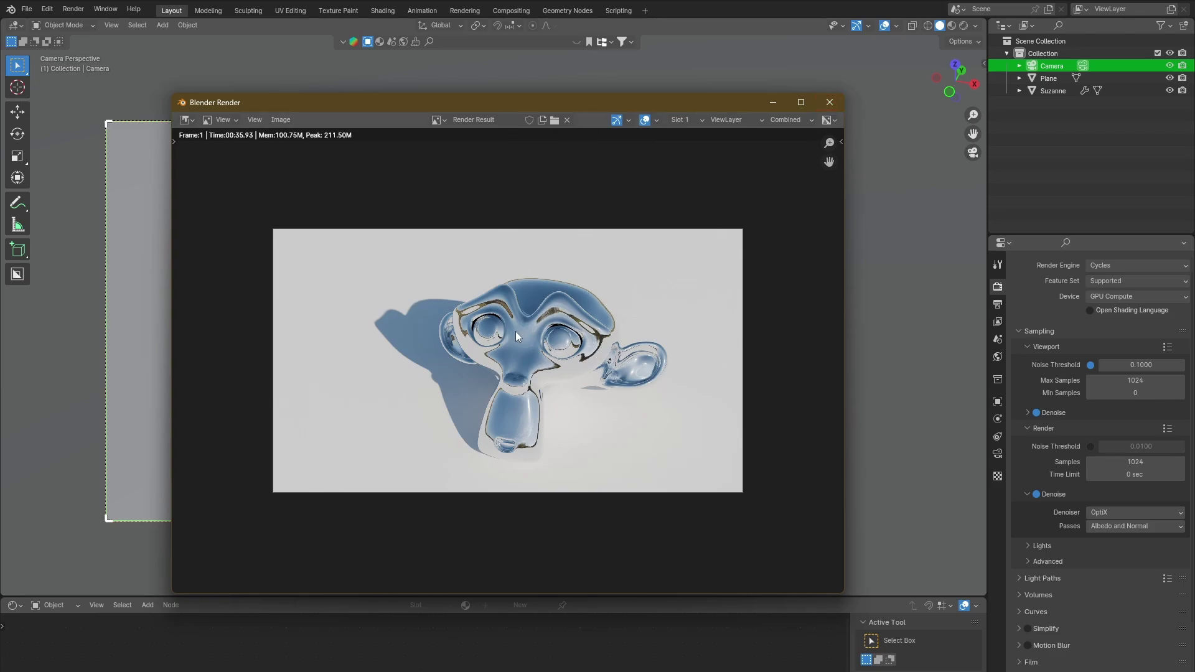
- Save the rendered image as a PNG named Monkey Render and close the render window
{"action": "left_click", "coordinate": [281, 119]}
{"action": "left_click", "coordinate": [300, 234]}
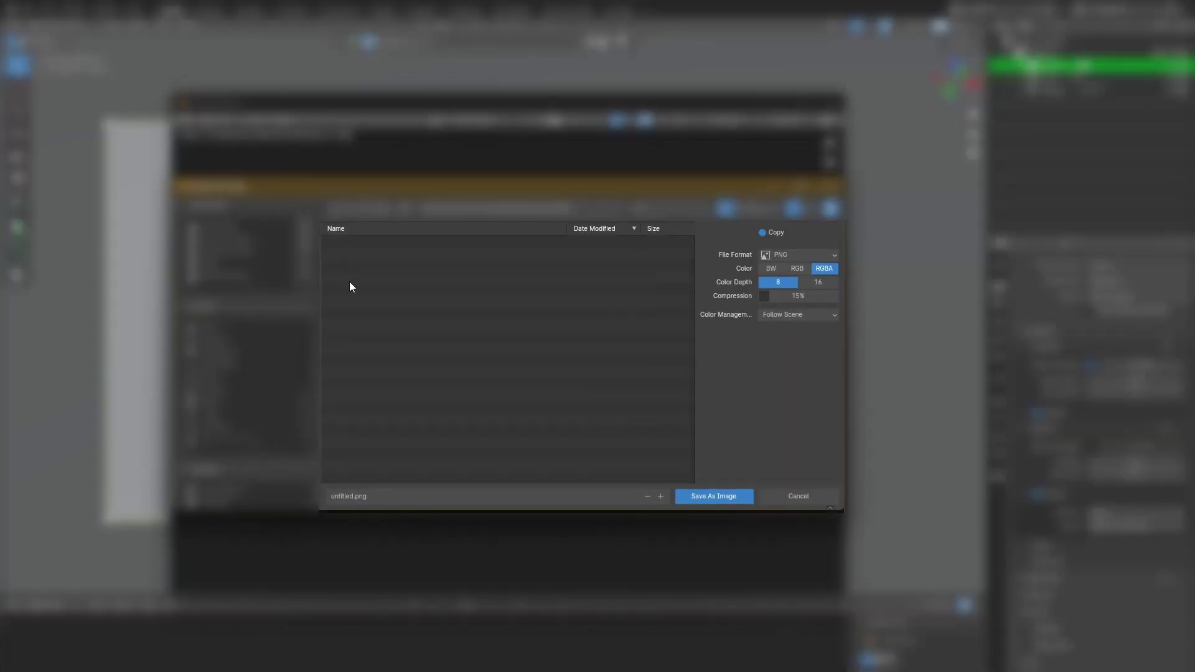
{"action": "left_click", "coordinate": [407, 496]}
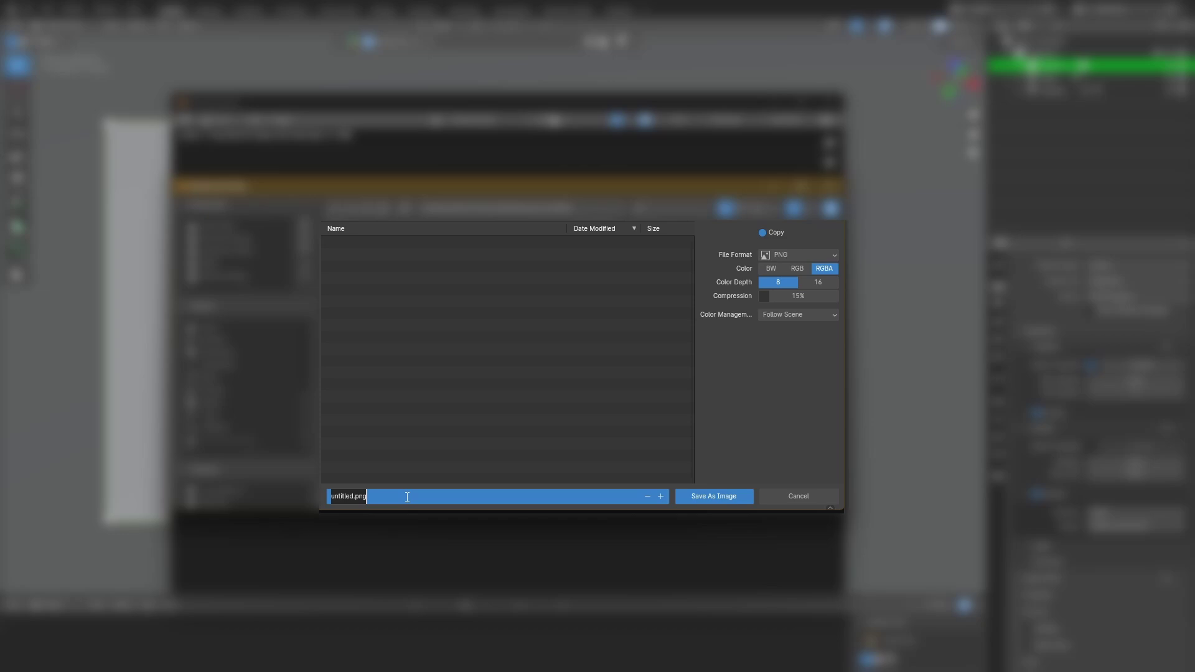
{"action": "type", "text": "Monkey Render"}
{"action": "key", "text": "Return"}
{"action": "left_click", "coordinate": [793, 256]}
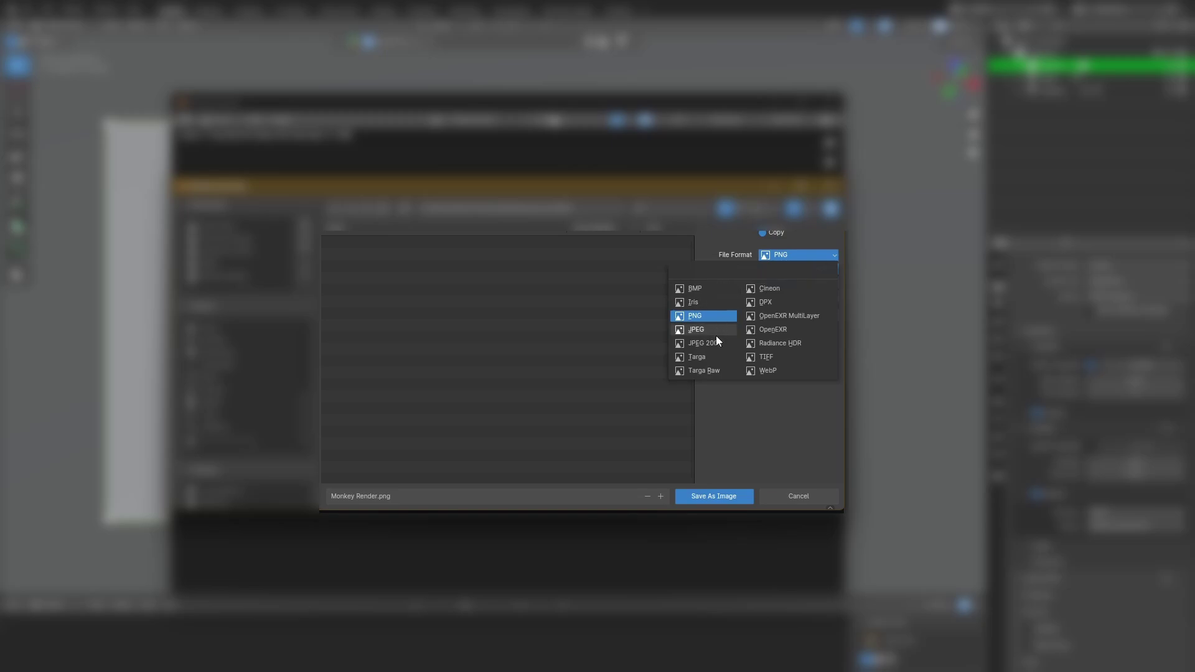
{"action": "left_click", "coordinate": [793, 255]}
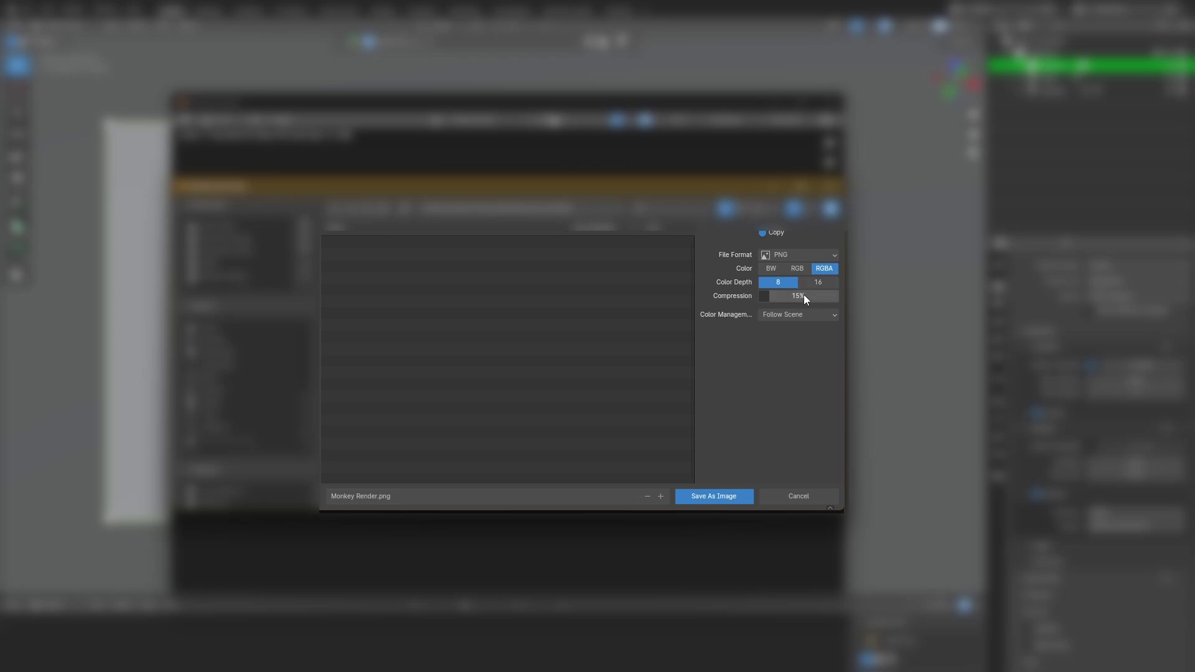
{"action": "left_click", "coordinate": [726, 497]}
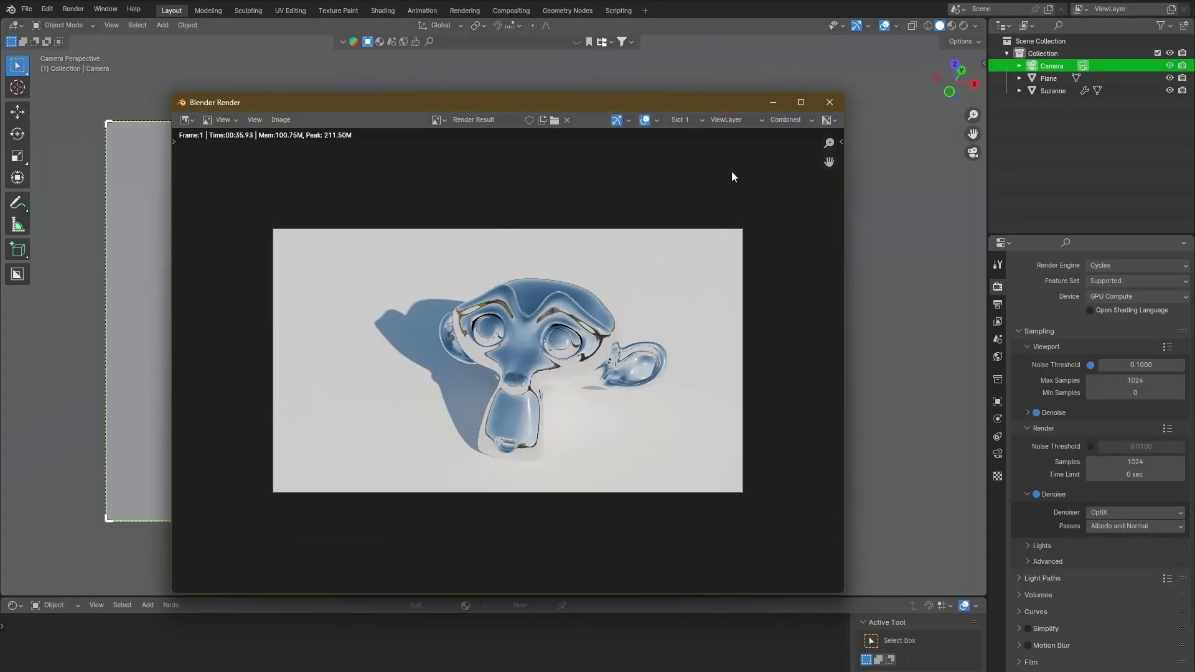
{"action": "left_click", "coordinate": [830, 102]}
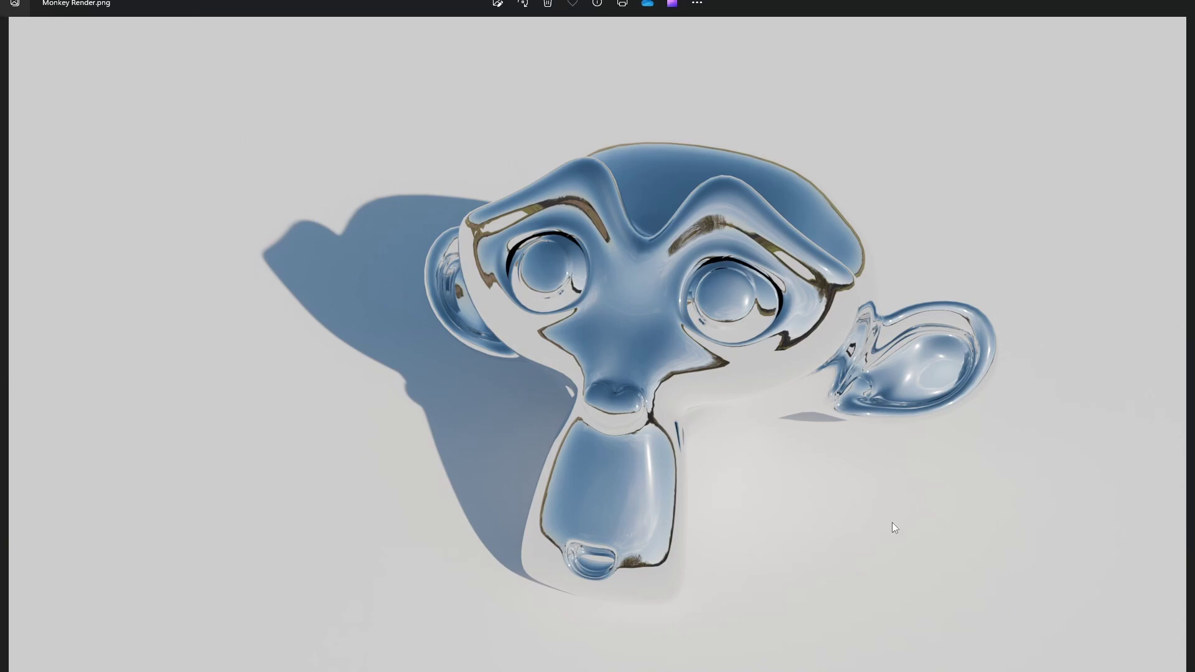
- Examine the chin and shadow of the saved Monkey Render.png up close in the image viewer, and close the viewer
{"action": "scroll", "coordinate": [867, 360], "scroll_direction": "up", "scroll_amount": 5}
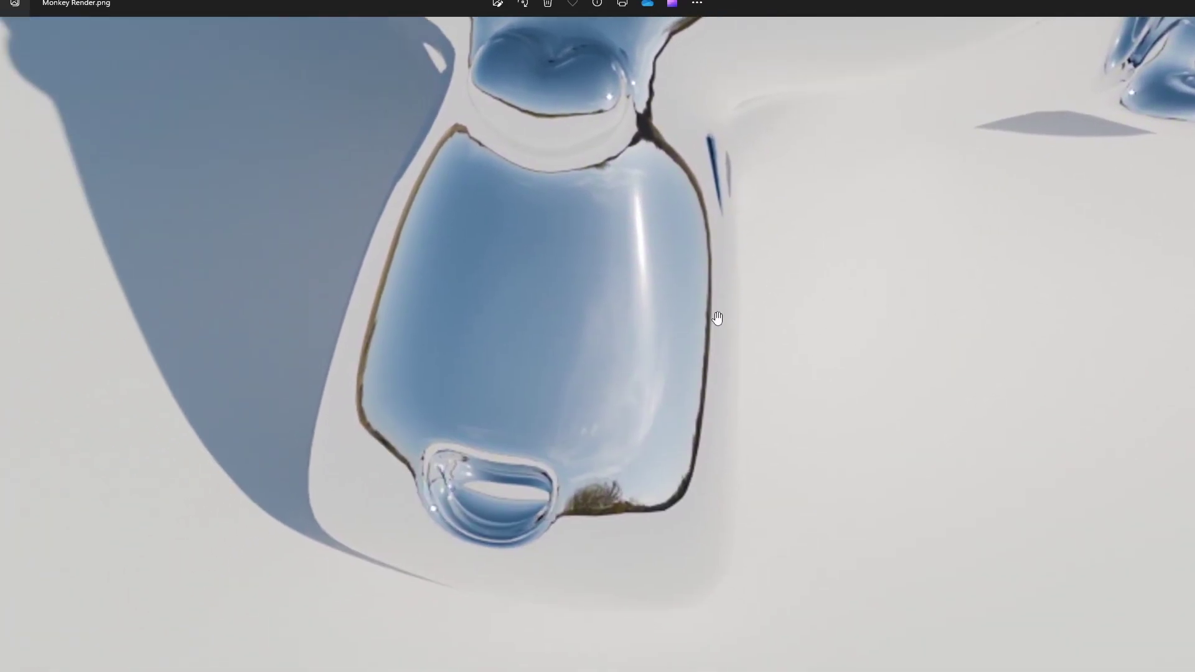
{"action": "left_click_drag", "start_coordinate": [430, 517], "coordinate": [632, 411]}
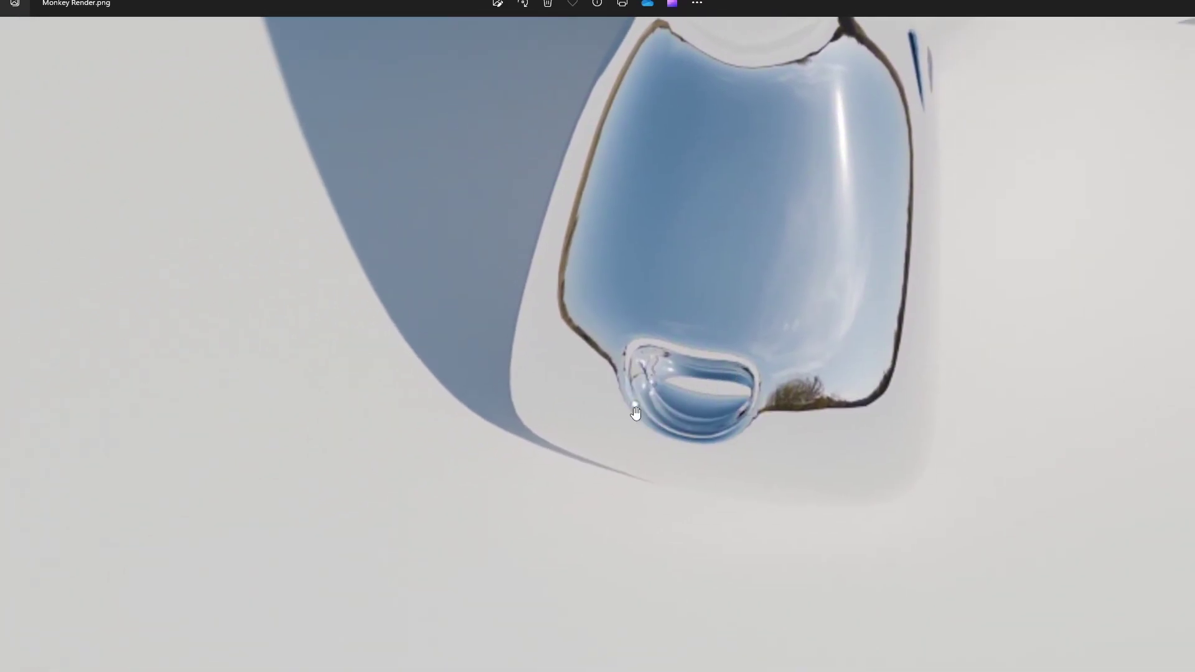
{"action": "left_click_drag", "start_coordinate": [459, 359], "coordinate": [576, 405]}
{"action": "scroll", "coordinate": [596, 432], "scroll_direction": "up", "scroll_amount": 2}
{"action": "scroll", "coordinate": [616, 417], "scroll_direction": "down", "scroll_amount": 3}
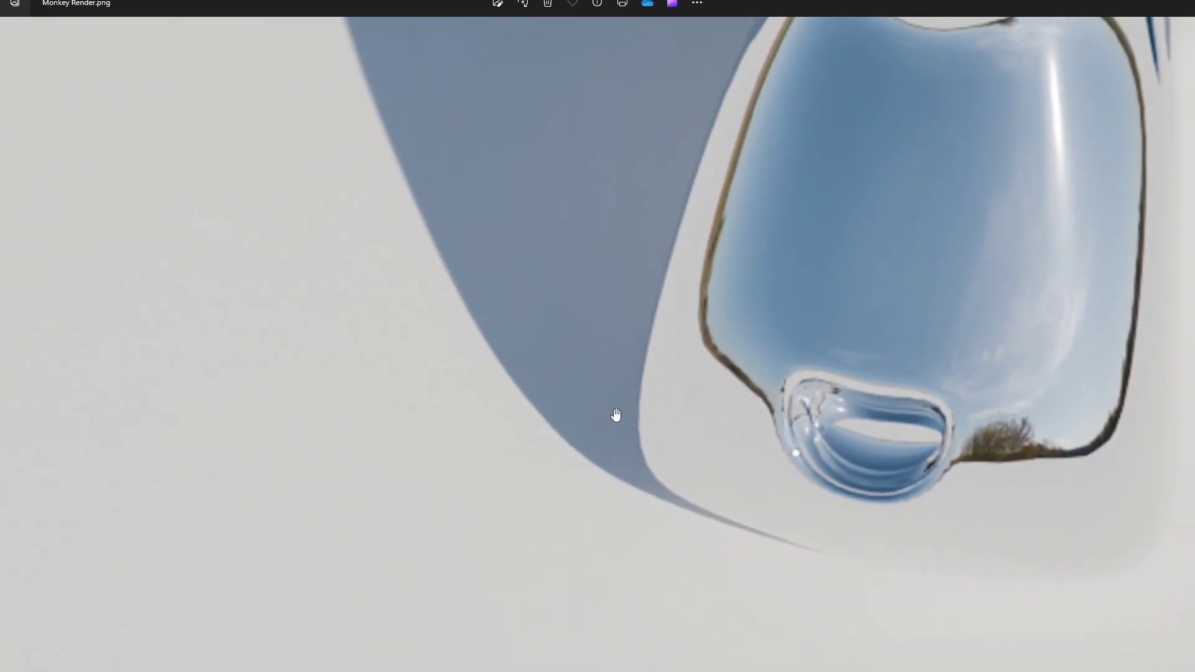
{"action": "left_click", "coordinate": [1181, 3]}
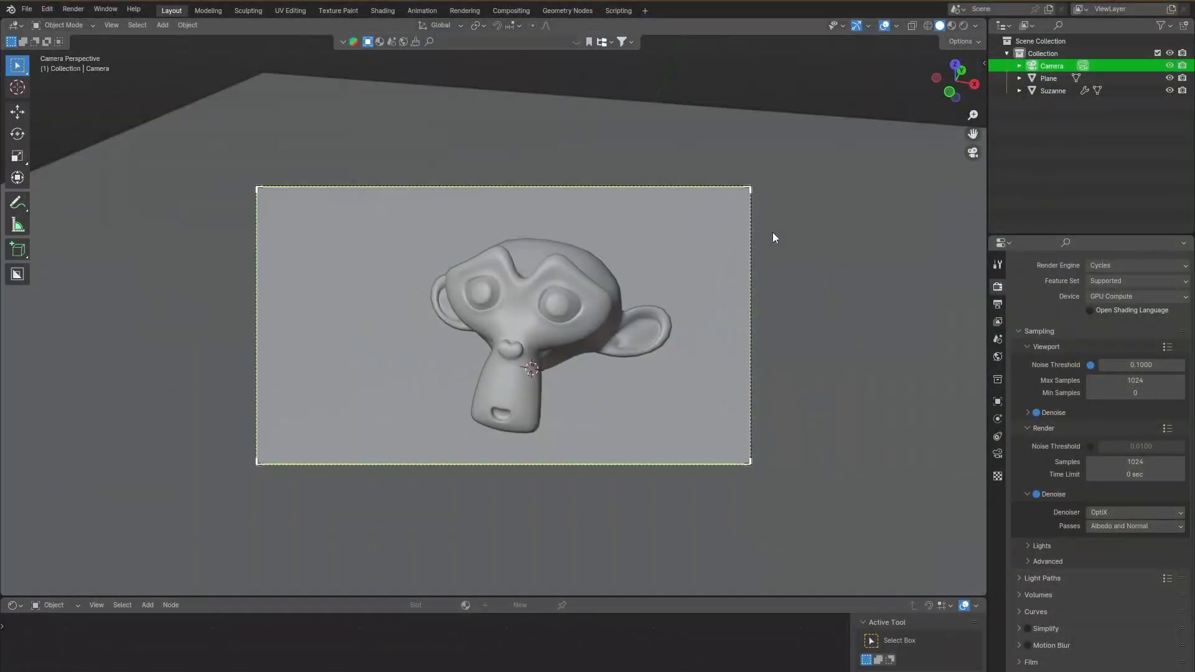